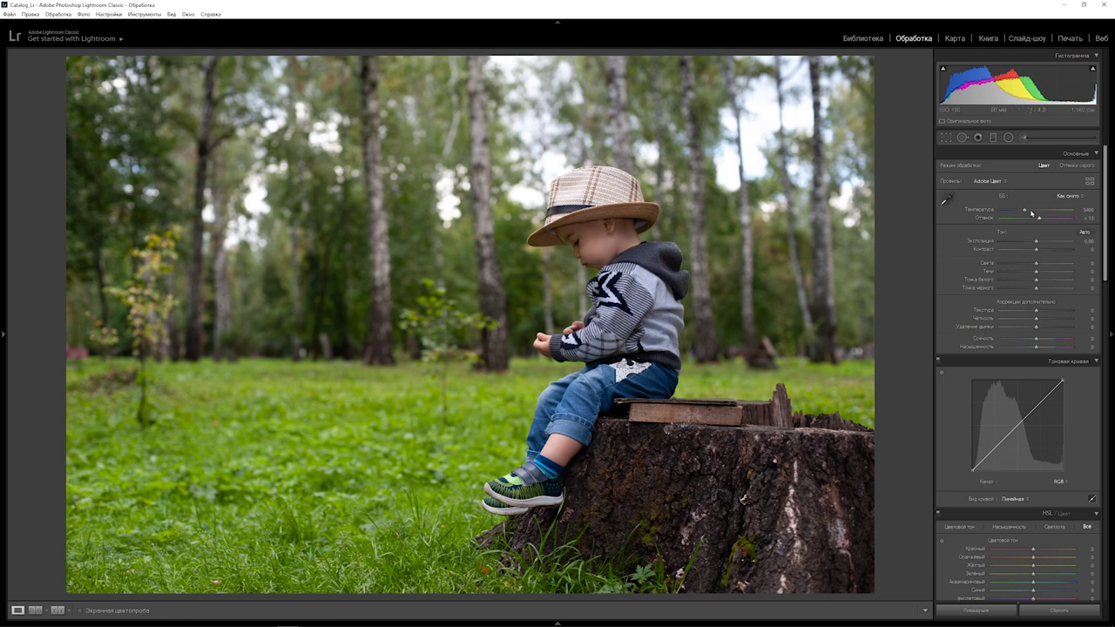
# Warm temperature to 6242, set contrast −24, highlights −100, shadows +28, and adjust blacks
pyautogui.moveTo(1024, 210); pyautogui.dragTo(1031, 211)
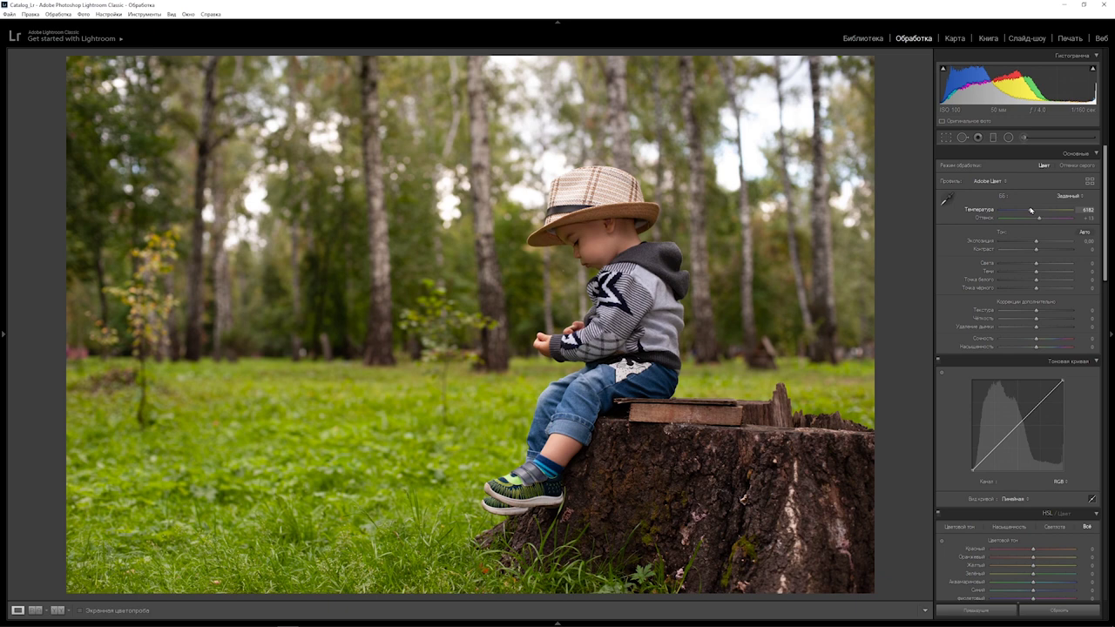
pyautogui.moveTo(1030, 211); pyautogui.dragTo(1031, 211)
pyautogui.moveTo(1037, 251); pyautogui.dragTo(990, 263)
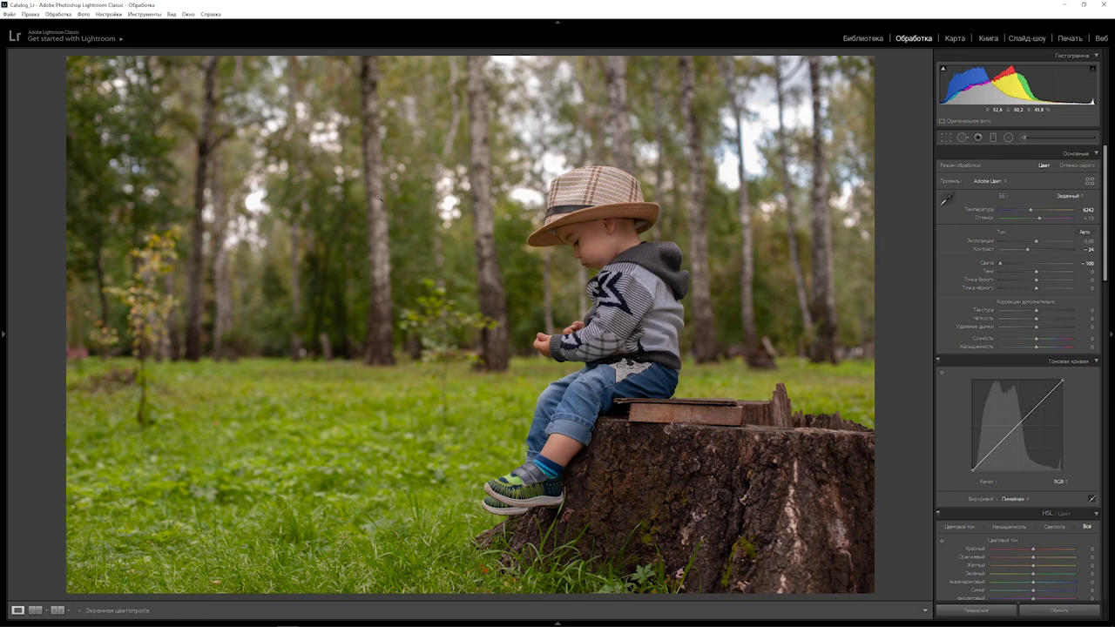
pyautogui.moveTo(1035, 272); pyautogui.dragTo(1047, 274)
pyautogui.moveTo(1037, 287); pyautogui.dragTo(1040, 288)
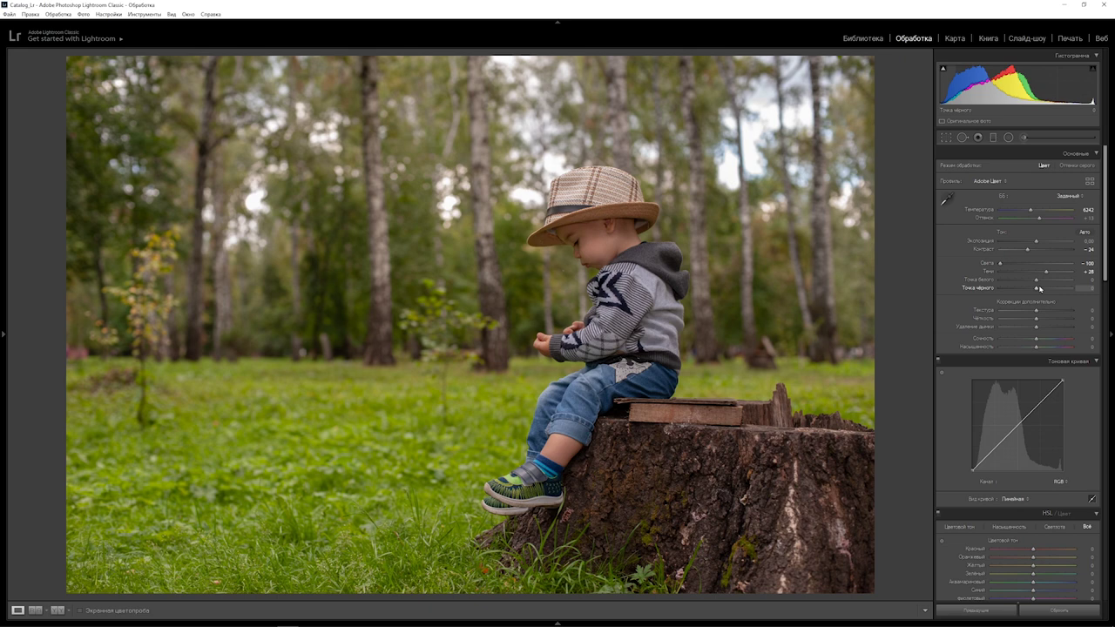
# Shift the red and orange HSL hues and set yellow hue to about −36
pyautogui.scroll(-5, 1037, 279)
pyautogui.moveTo(1033, 220); pyautogui.dragTo(1042, 220)
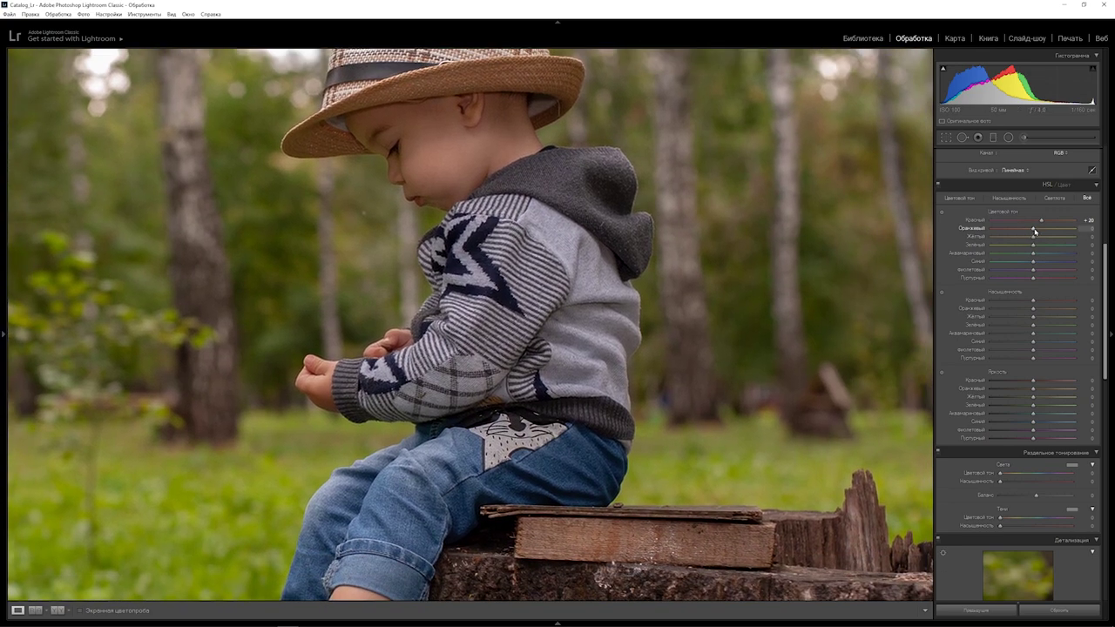
pyautogui.moveTo(1034, 230); pyautogui.dragTo(1032, 229)
pyautogui.moveTo(1033, 236); pyautogui.dragTo(1046, 254)
pyautogui.doubleClick(1045, 237)
pyautogui.press('z')
pyautogui.moveTo(1033, 236); pyautogui.dragTo(1018, 238)
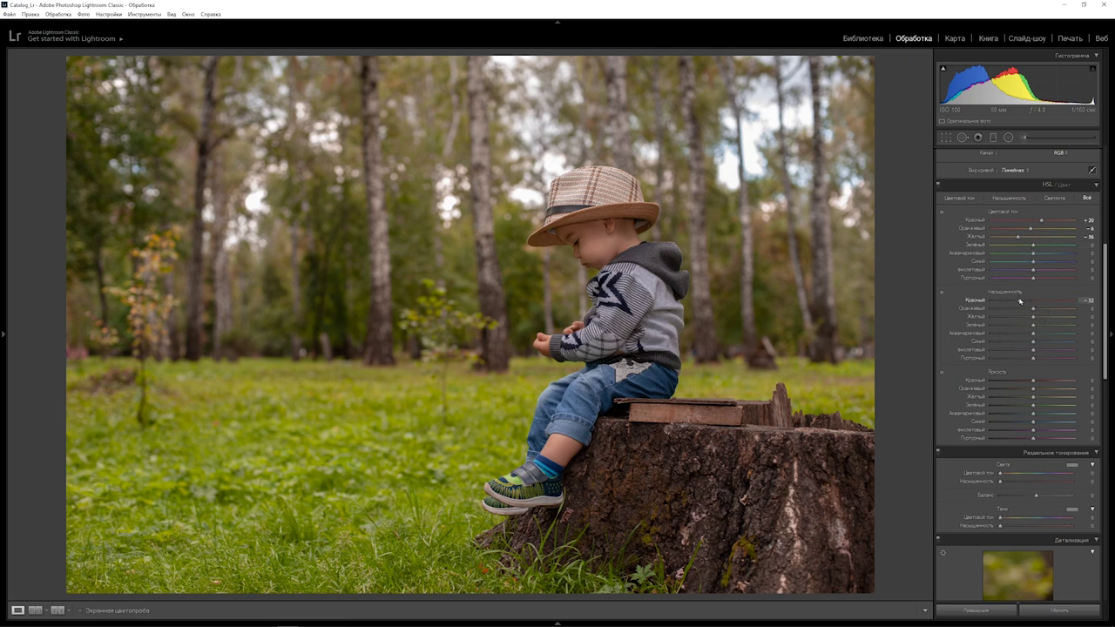
# Adjust red saturation, strongly desaturate yellows and greens, and push aqua hue to +61
pyautogui.moveTo(1020, 301); pyautogui.dragTo(1029, 303)
pyautogui.moveTo(1034, 319); pyautogui.dragTo(1007, 319)
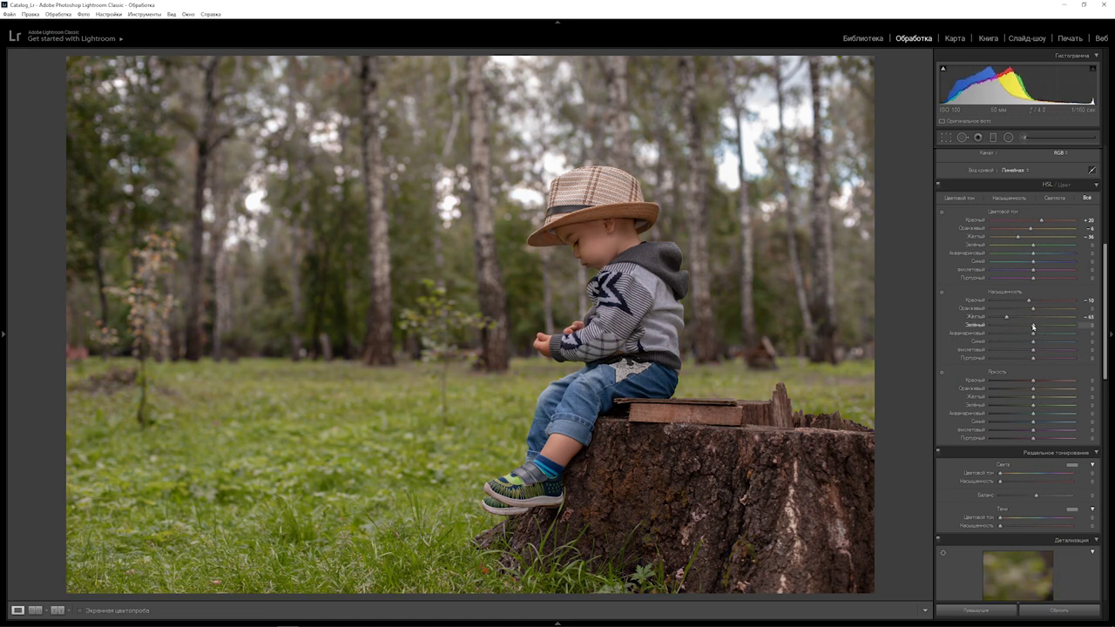
pyautogui.moveTo(1033, 326); pyautogui.dragTo(1018, 328)
pyautogui.moveTo(1017, 327); pyautogui.dragTo(1014, 327)
pyautogui.moveTo(1033, 253)
pyautogui.mouseDown()
pyautogui.moveTo(1080, 258)
pyautogui.moveTo(1028, 262)
pyautogui.mouseUp()
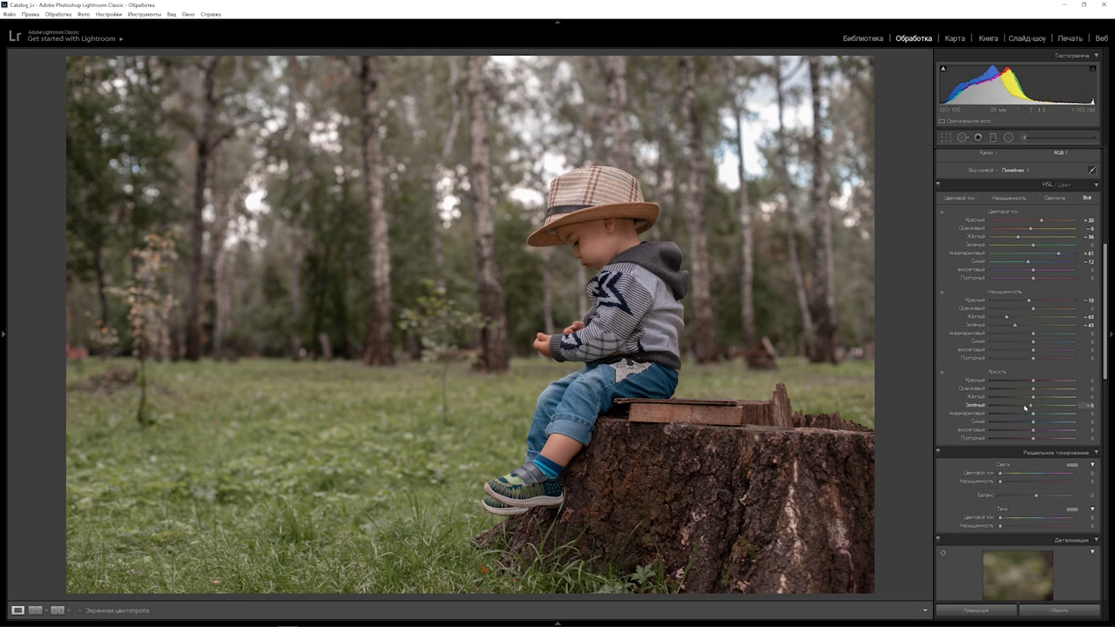
# Darken green luminance to −33 and slightly darken yellow and orange luminance
pyautogui.moveTo(1033, 406); pyautogui.dragTo(1020, 406)
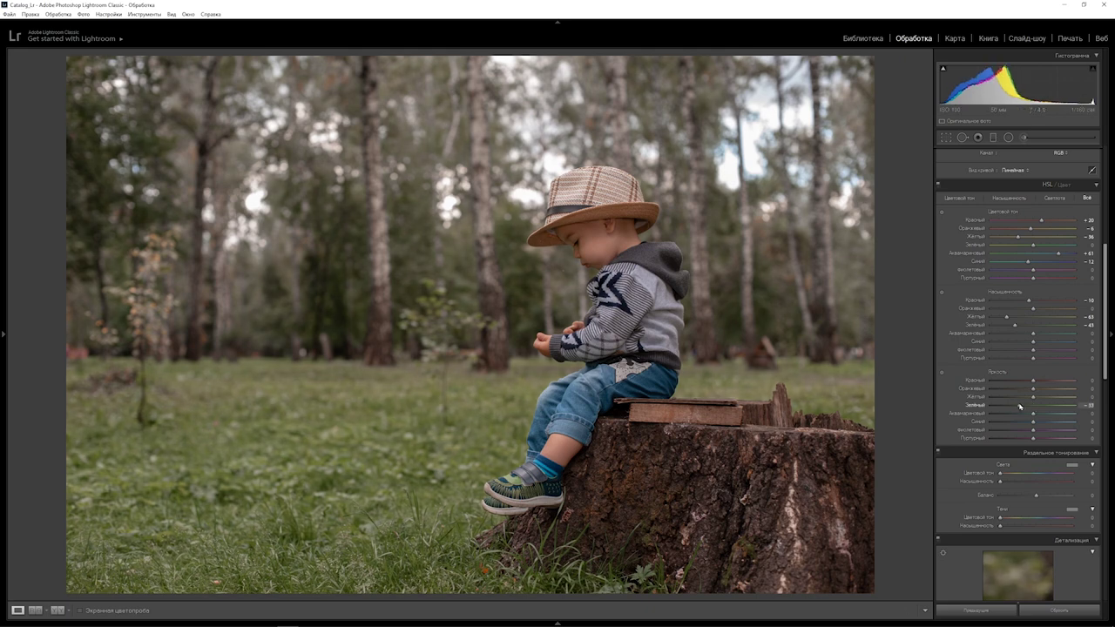
pyautogui.moveTo(1033, 396); pyautogui.dragTo(1029, 397)
pyautogui.moveTo(1033, 391); pyautogui.dragTo(1032, 384)
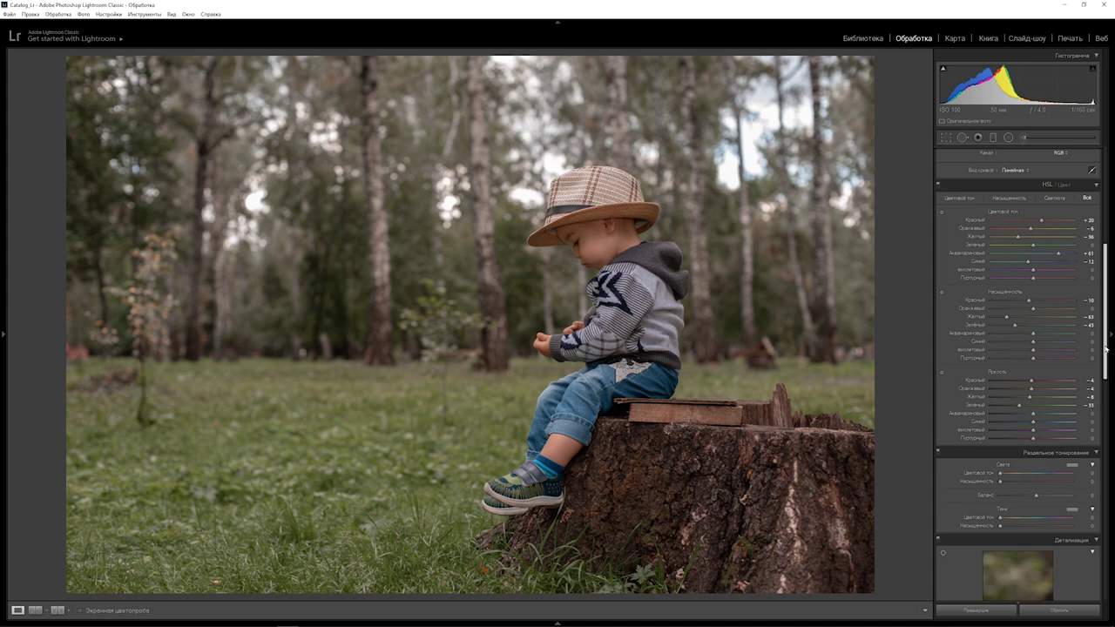
pyautogui.moveTo(1106, 349); pyautogui.dragTo(1112, 217)
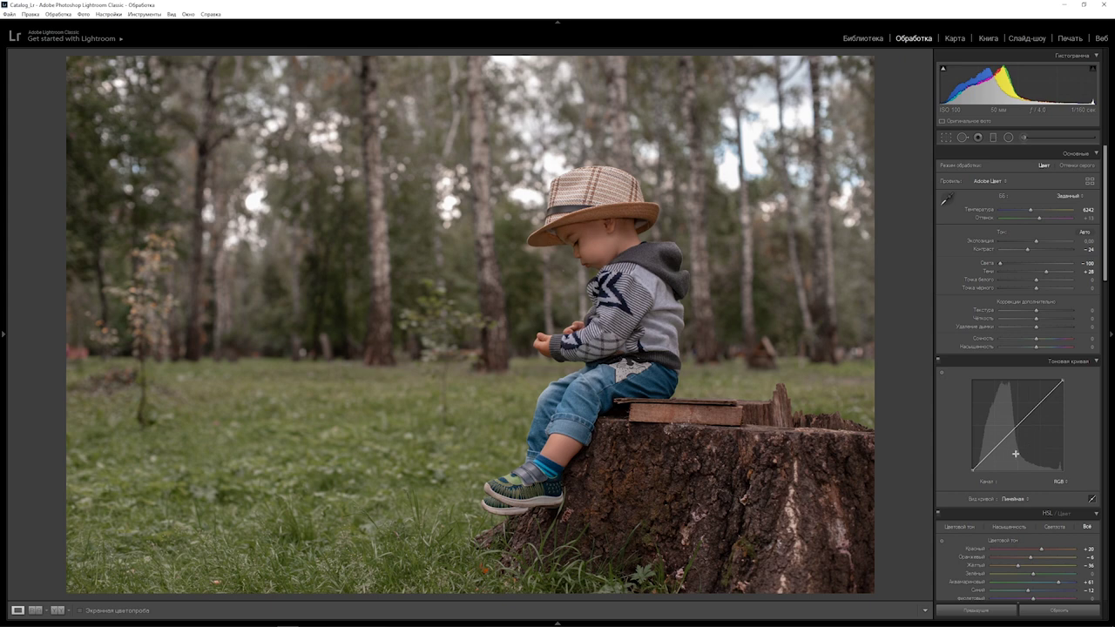
# Build an S-shaped RGB tone curve with the black endpoint lifted for faded shadows
pyautogui.moveTo(994, 450); pyautogui.dragTo(993, 479)
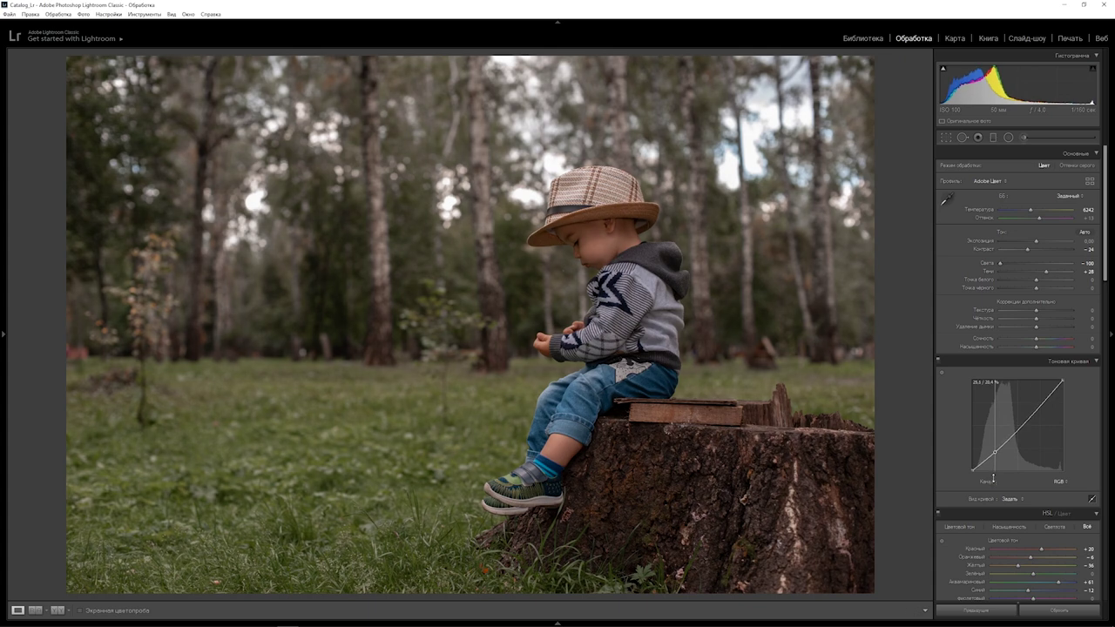
pyautogui.moveTo(1018, 429); pyautogui.dragTo(1016, 413)
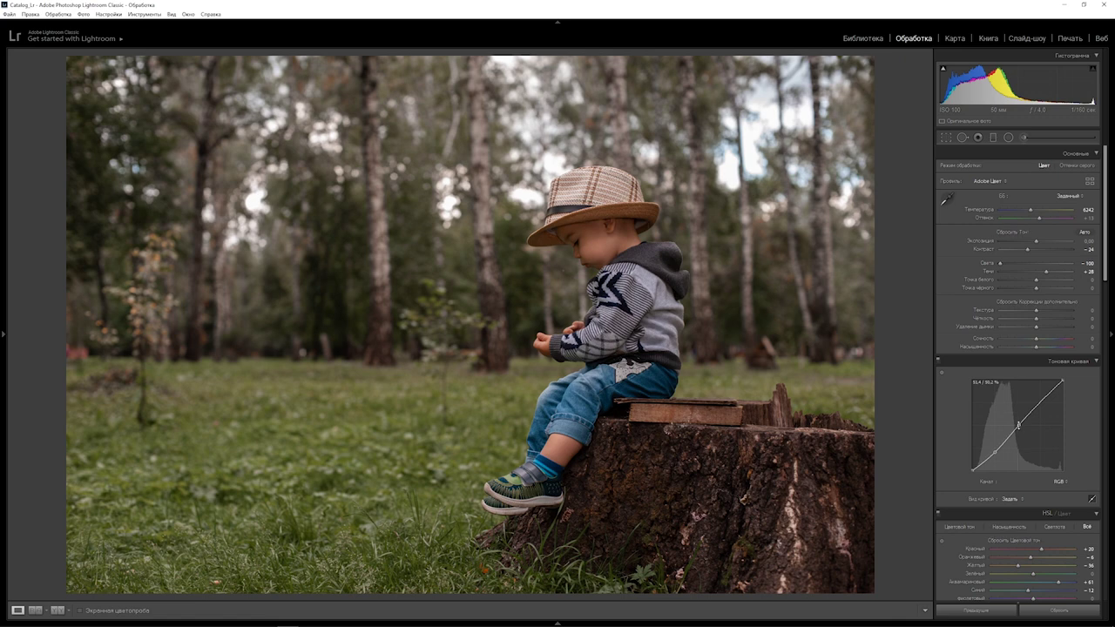
pyautogui.moveTo(1040, 405); pyautogui.dragTo(1060, 389)
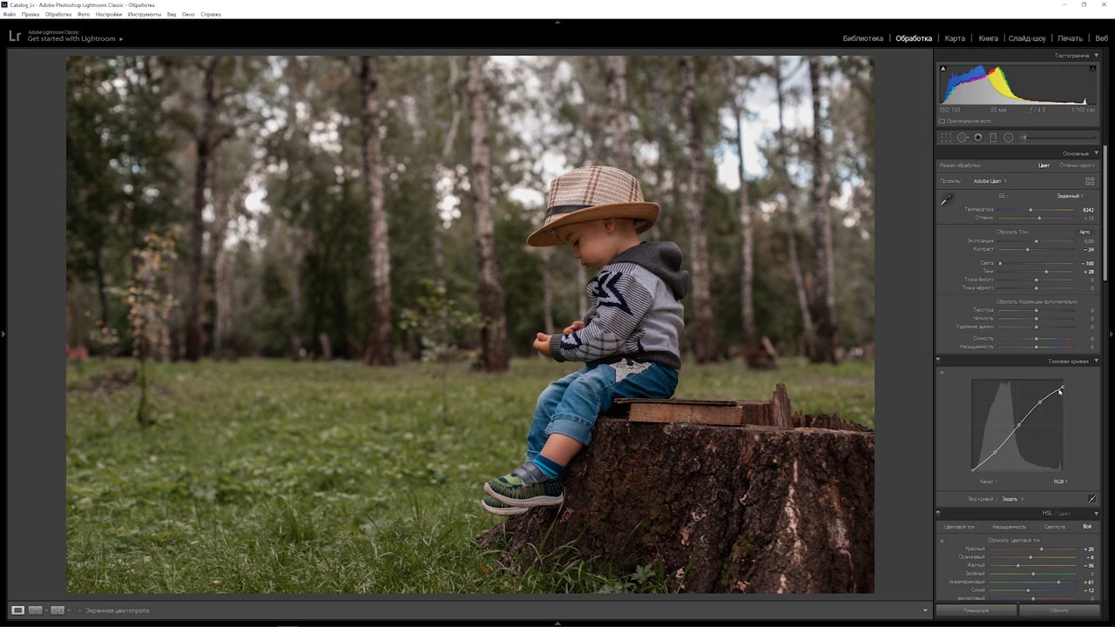
pyautogui.press('alt')
pyautogui.moveTo(974, 471); pyautogui.dragTo(958, 449)
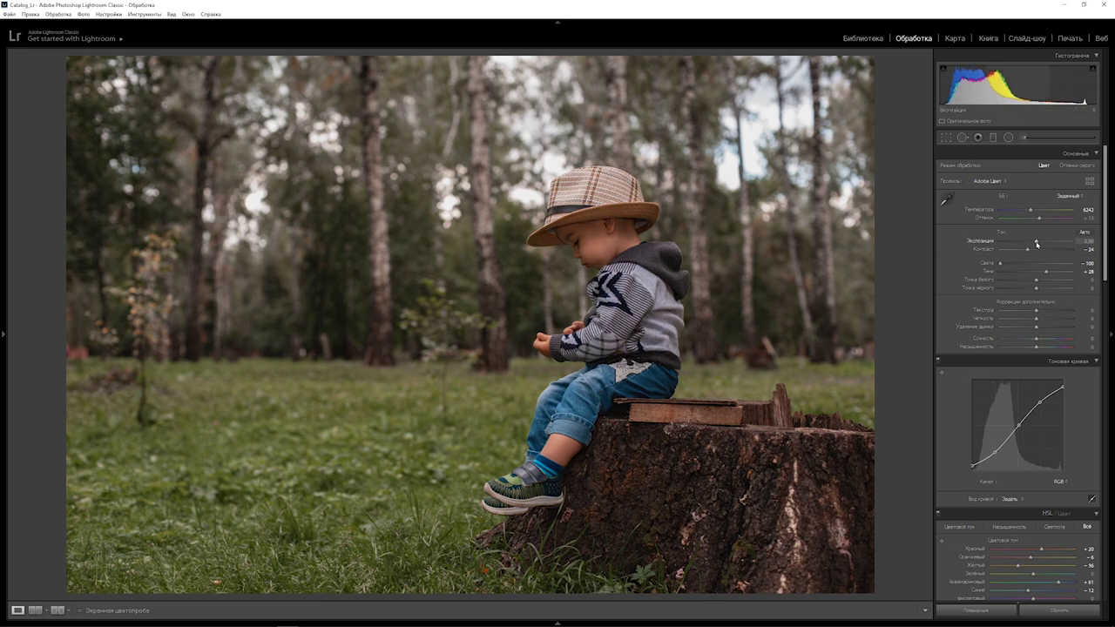
# Set exposure to +0.27 and vibrance to +42, leaving saturation at zero
pyautogui.moveTo(1037, 244); pyautogui.dragTo(1038, 243)
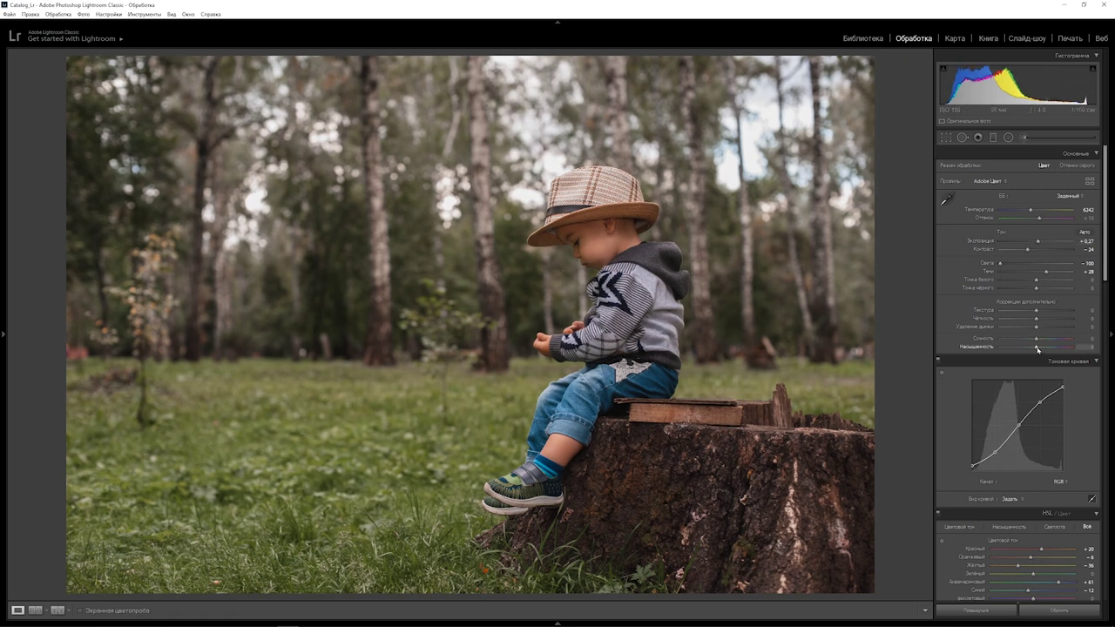
pyautogui.moveTo(1037, 350); pyautogui.dragTo(1048, 347)
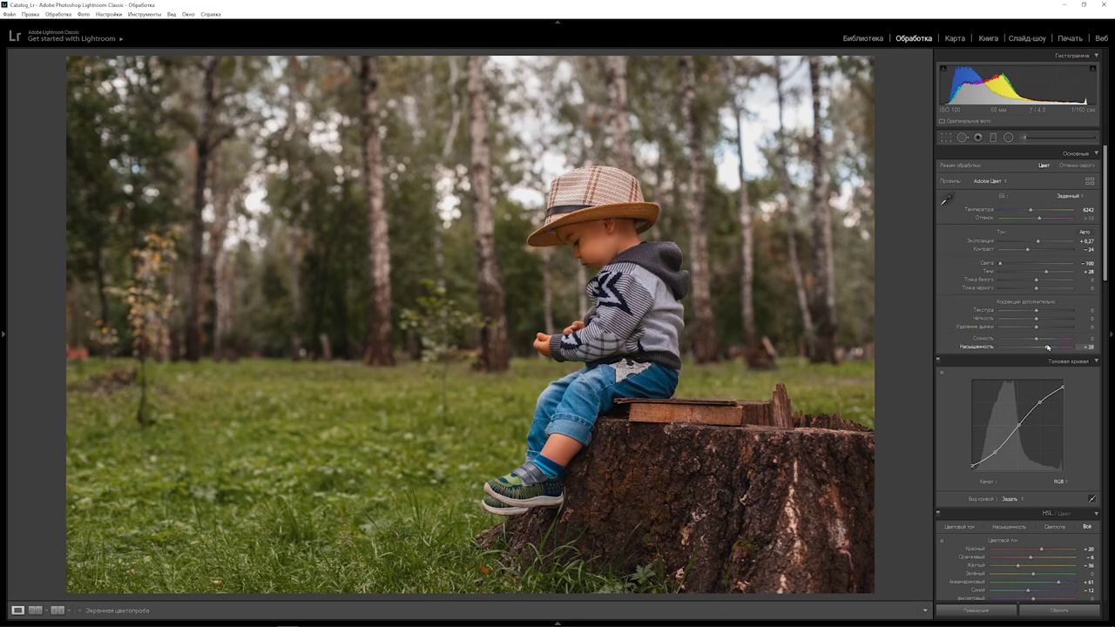
pyautogui.doubleClick(1048, 347)
pyautogui.click(1048, 340)
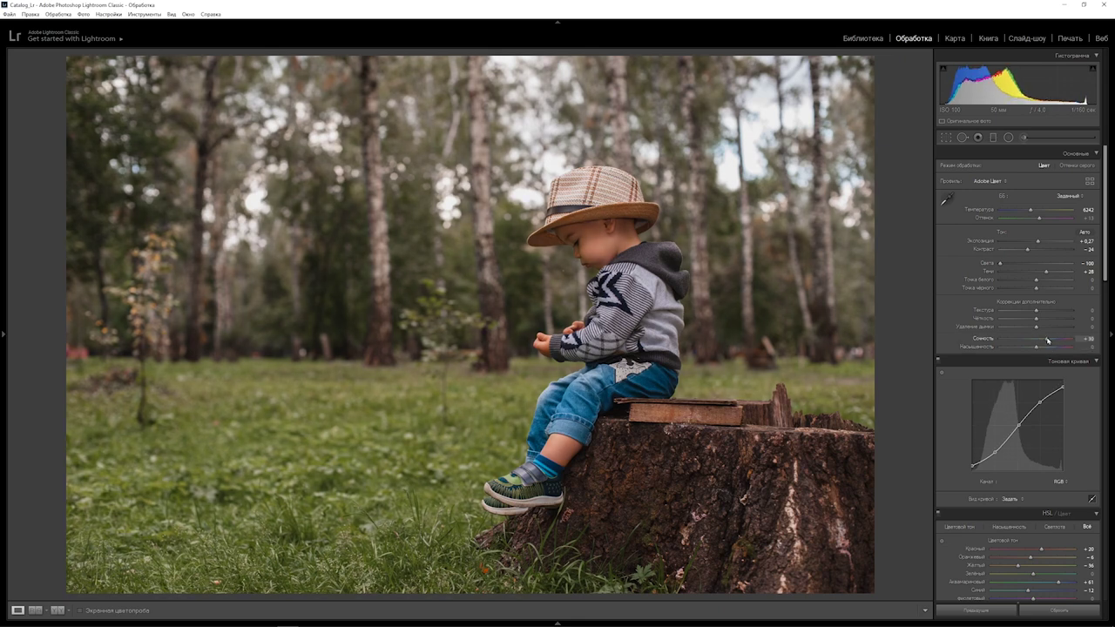
pyautogui.moveTo(1048, 340); pyautogui.dragTo(1051, 340)
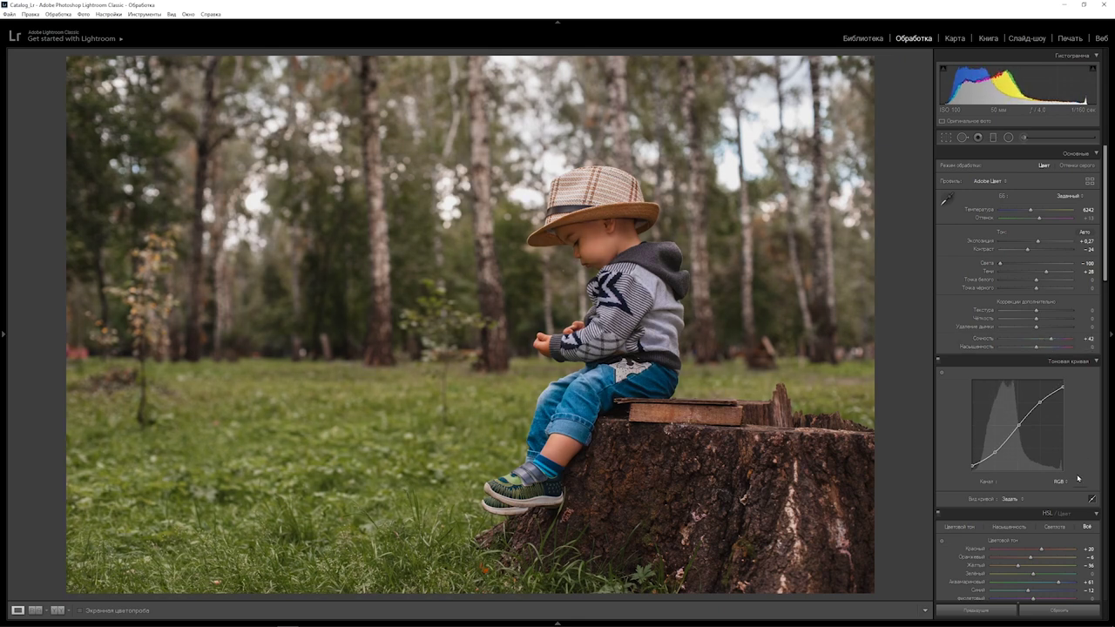
# Add mid, upper and low points to the red channel curve, pulling the red shadows down
pyautogui.click(1064, 482)
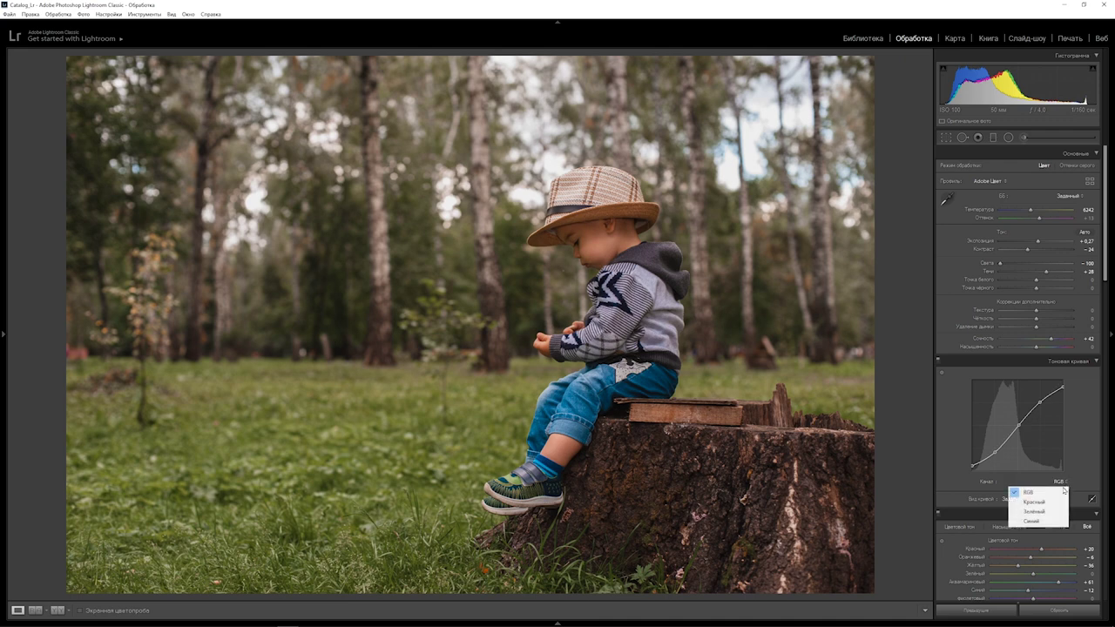
pyautogui.click(1053, 503)
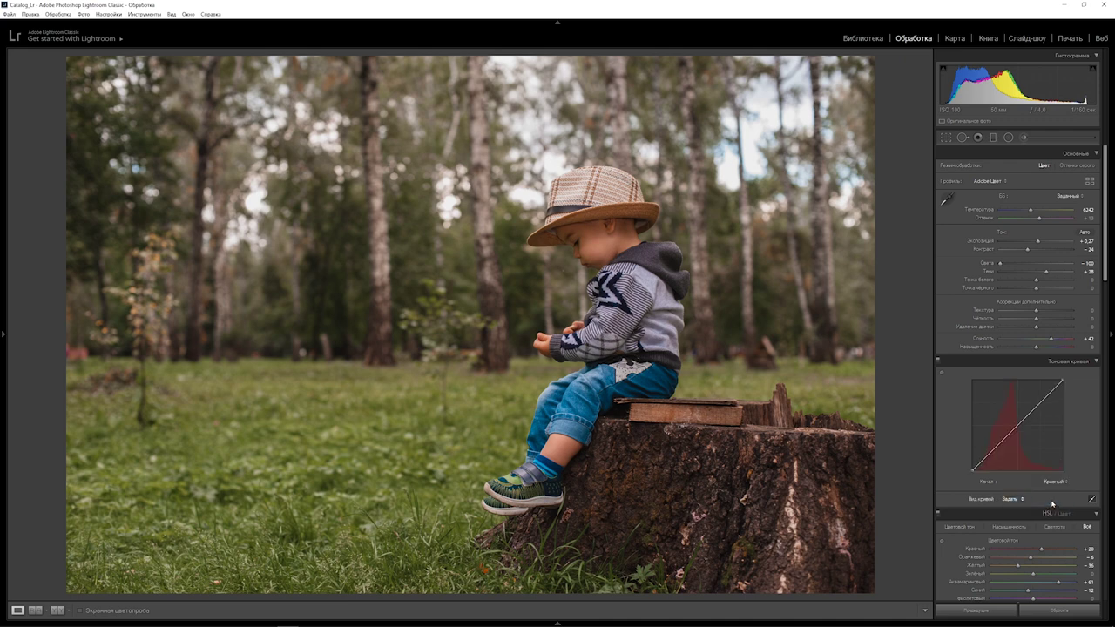
pyautogui.press('alt')
pyautogui.click(1017, 425)
pyautogui.click(1041, 401)
pyautogui.click(995, 449)
pyautogui.moveTo(995, 468); pyautogui.dragTo(1003, 473)
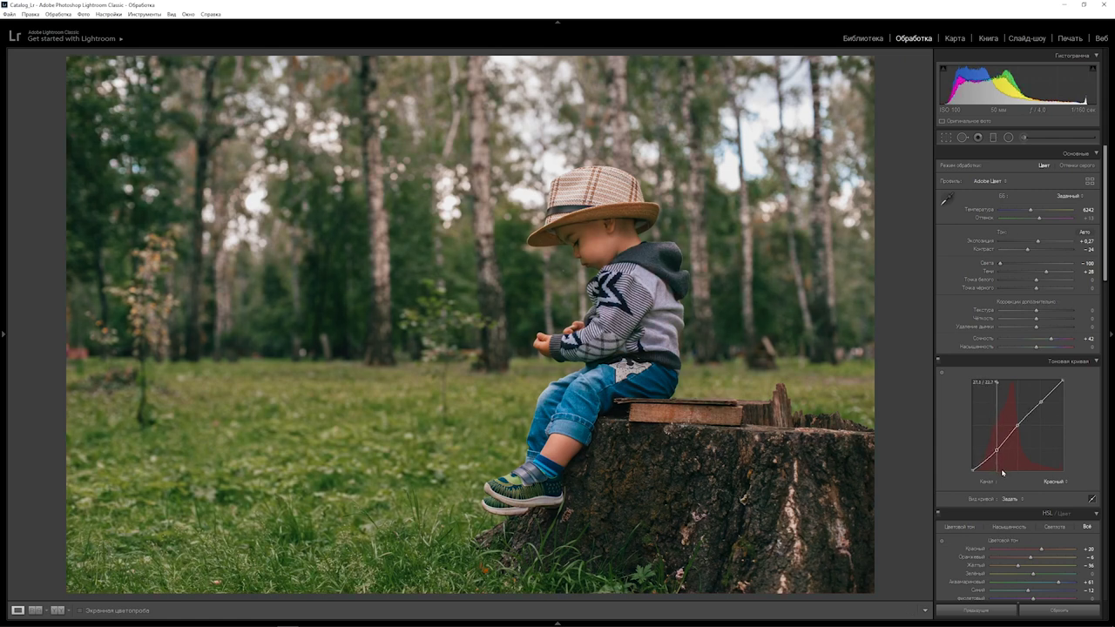
pyautogui.click(985, 461)
pyautogui.moveTo(985, 471); pyautogui.dragTo(976, 483)
pyautogui.click(1010, 435)
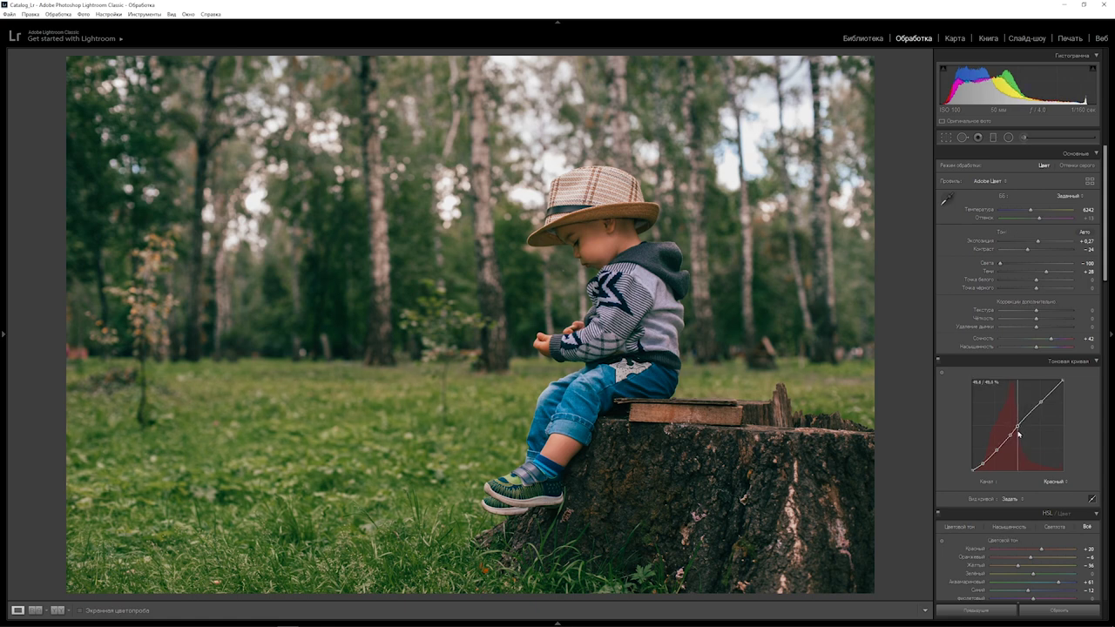
# Add mid, upper, lower and shadow points to the green channel curve, lowering the midpoint slightly
pyautogui.click(1054, 481)
pyautogui.click(1052, 509)
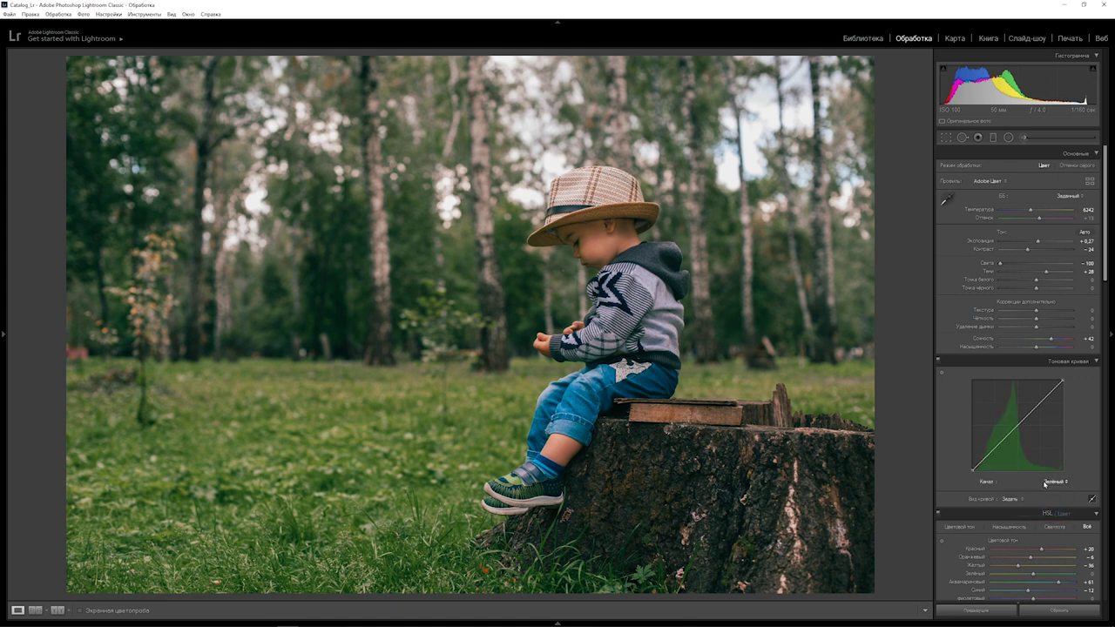
pyautogui.click(1018, 426)
pyautogui.click(1040, 401)
pyautogui.click(994, 449)
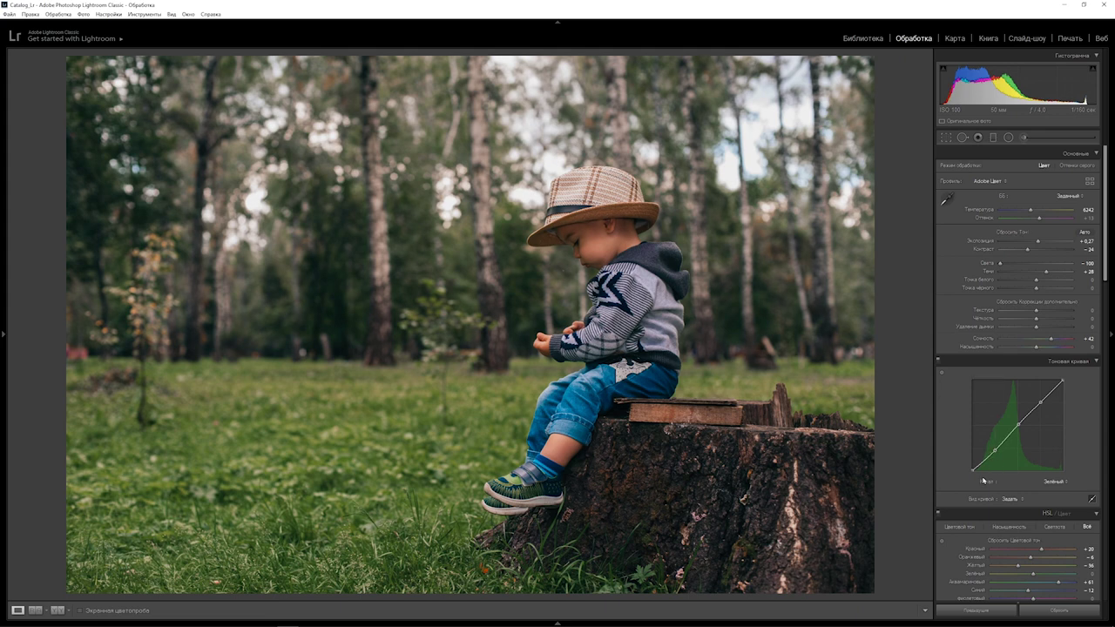
pyautogui.click(982, 464)
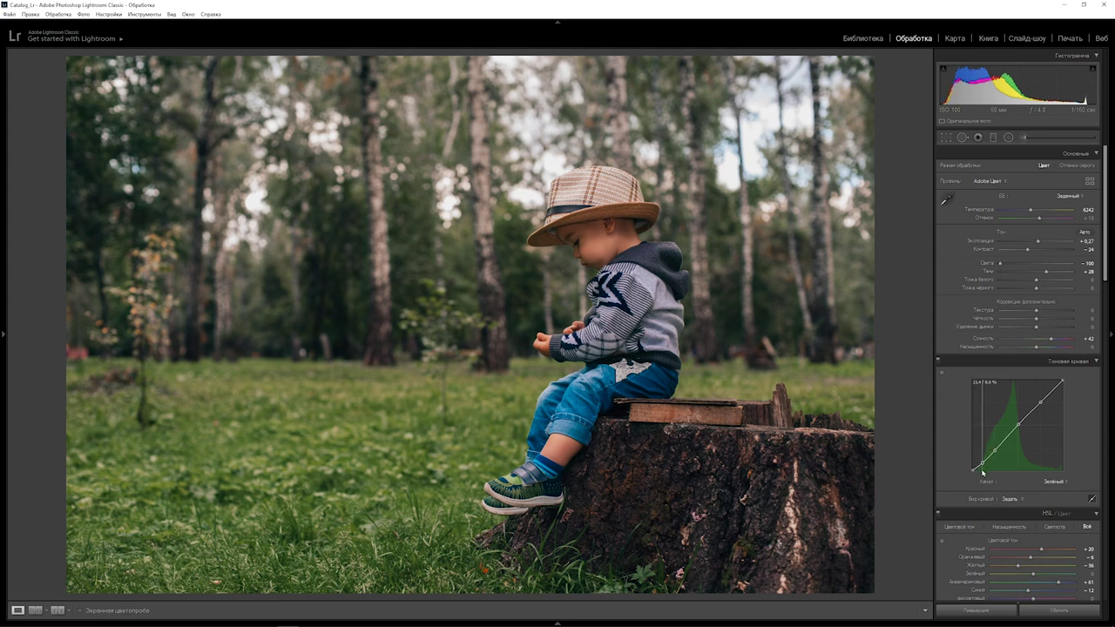
pyautogui.moveTo(1018, 424); pyautogui.dragTo(1012, 439)
# Add upper and lower points to the blue channel curve and nudge its centre up
pyautogui.click(1054, 482)
pyautogui.click(1036, 521)
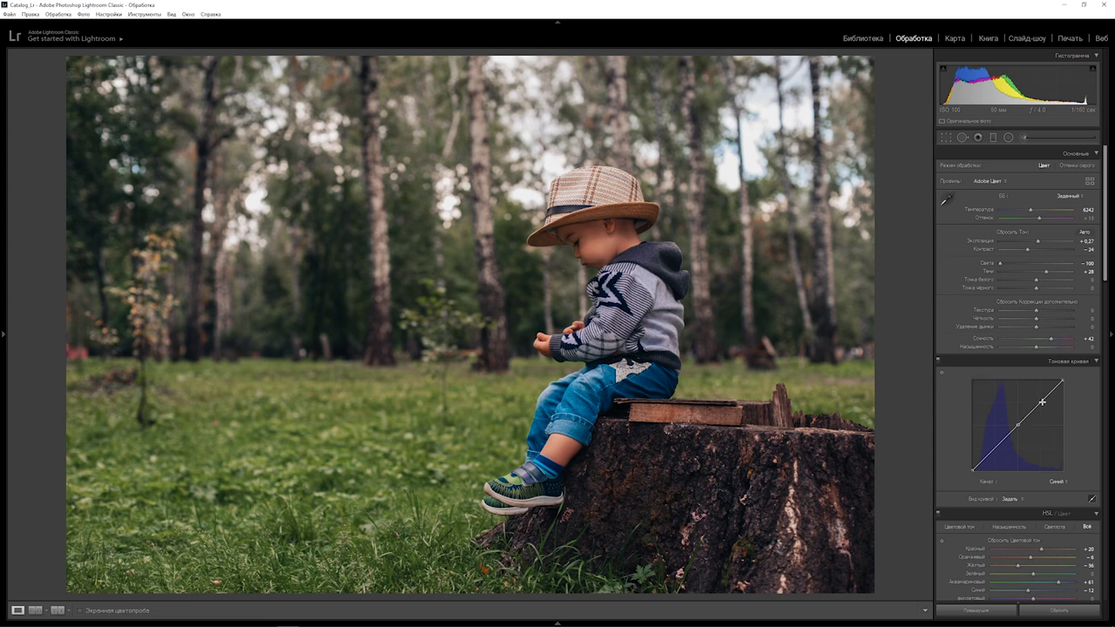
pyautogui.click(1042, 402)
pyautogui.click(996, 449)
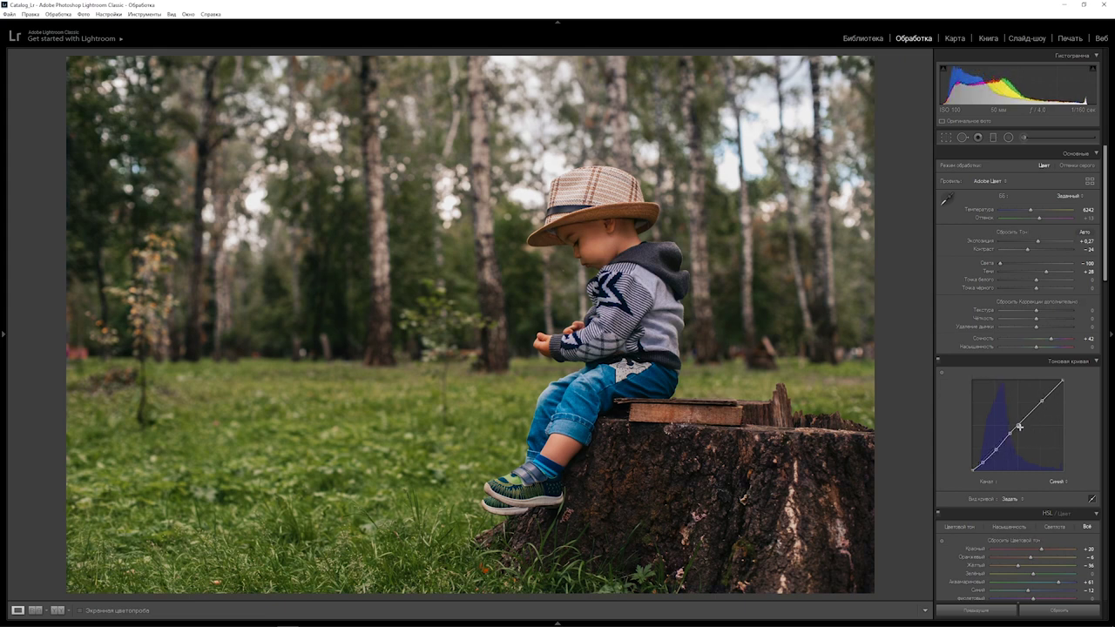
pyautogui.moveTo(1017, 426); pyautogui.dragTo(1020, 424)
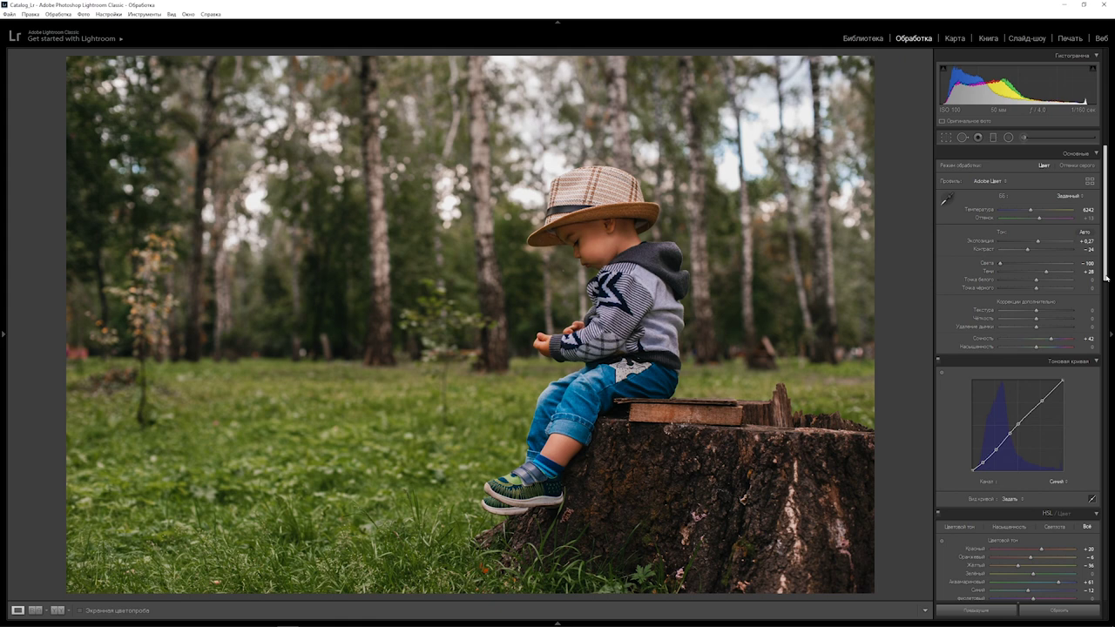
# Tint the split-toning highlights warm at hue 31, saturation 12
pyautogui.moveTo(1107, 277); pyautogui.dragTo(1107, 471)
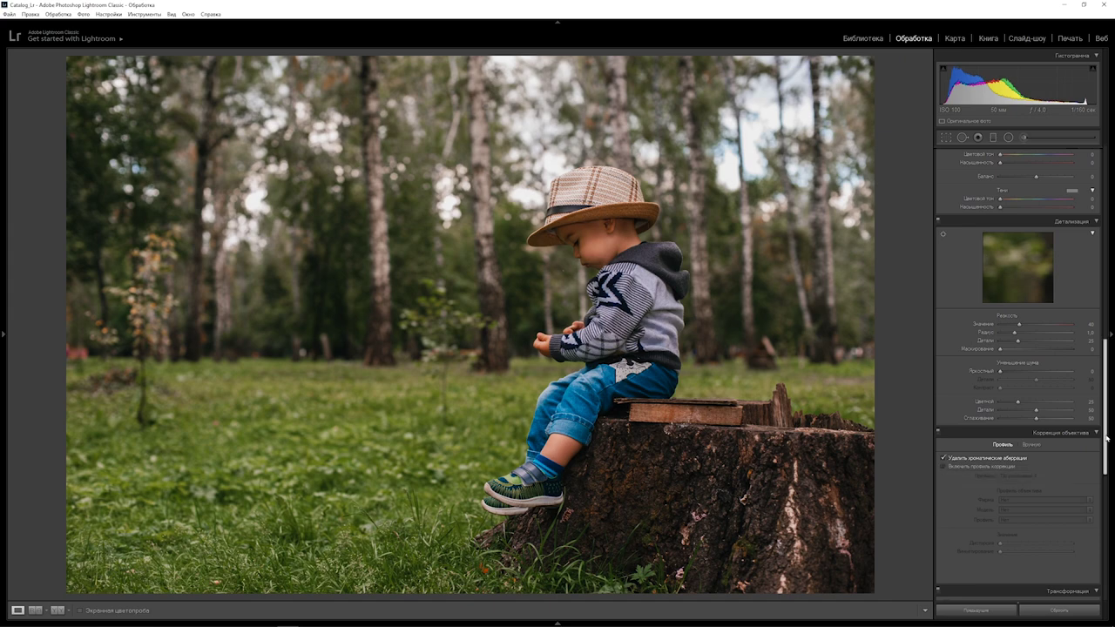
pyautogui.moveTo(1108, 440); pyautogui.dragTo(1109, 379)
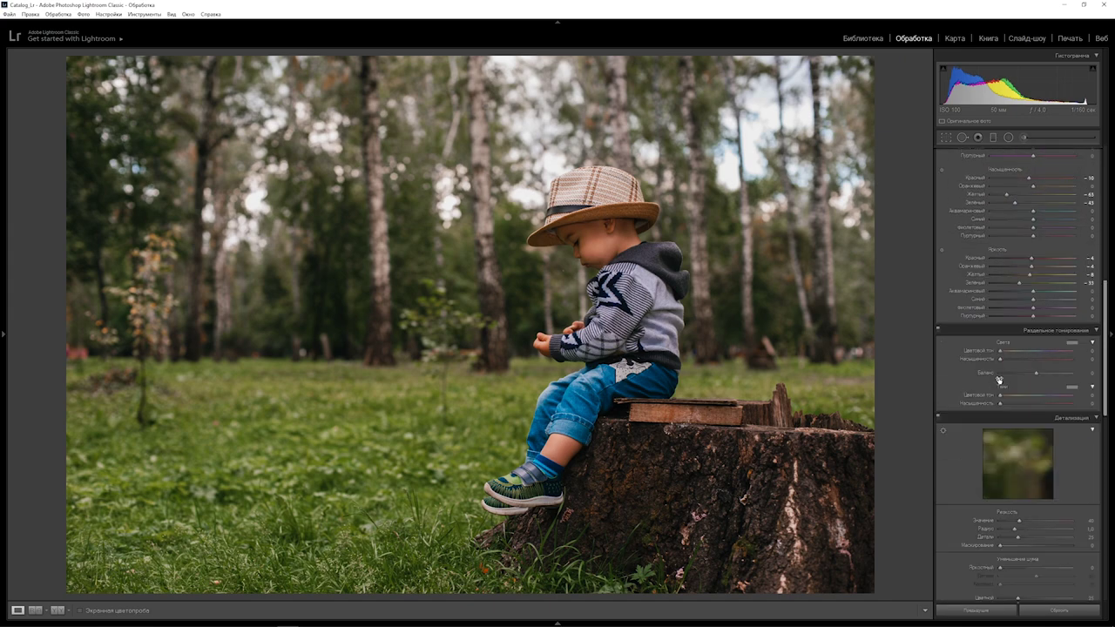
pyautogui.moveTo(1000, 351); pyautogui.dragTo(1006, 359)
pyautogui.moveTo(1006, 359); pyautogui.dragTo(1010, 355)
# Tint the shadows cool at hue 214, saturation 15, and toggle split toning to compare
pyautogui.press('alt')
pyautogui.moveTo(1001, 395); pyautogui.dragTo(1046, 384)
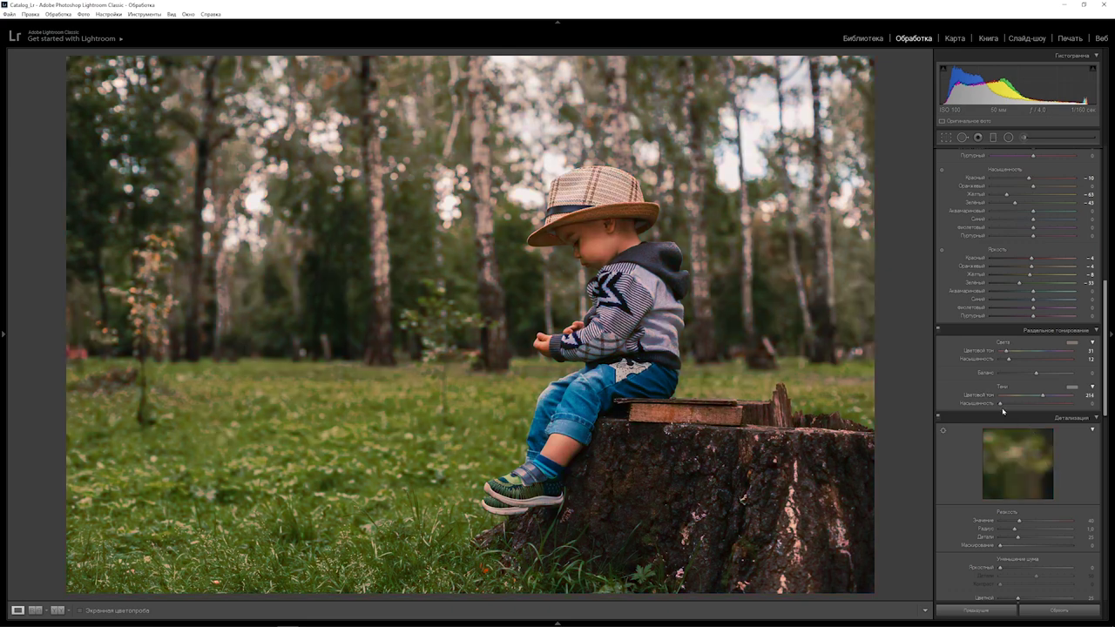
pyautogui.moveTo(1000, 404); pyautogui.dragTo(1012, 398)
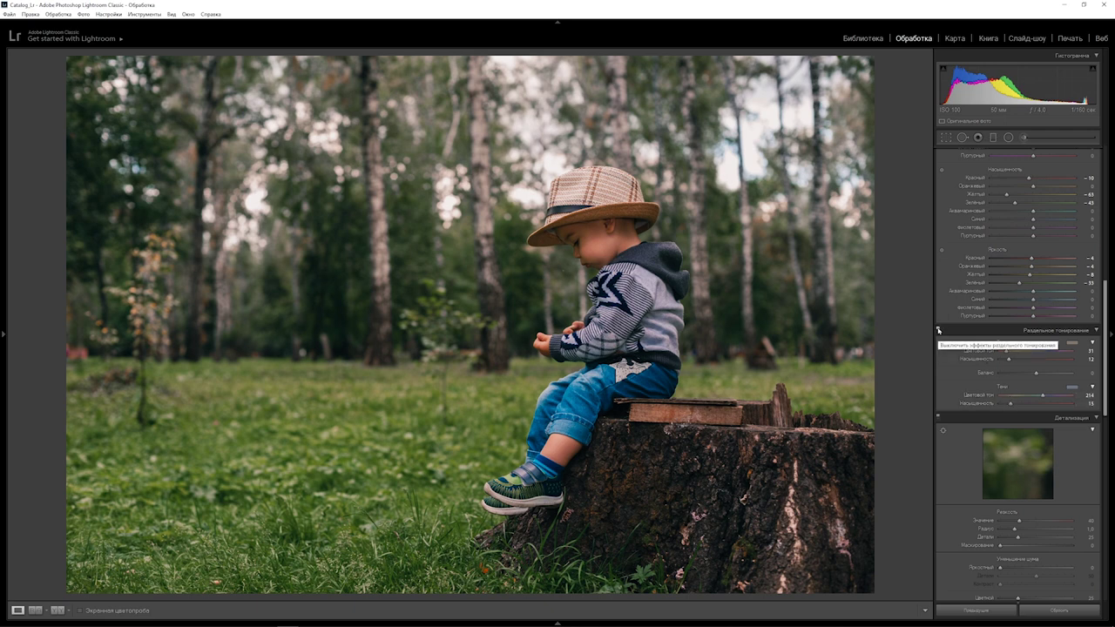
pyautogui.click(939, 331)
pyautogui.click(938, 330)
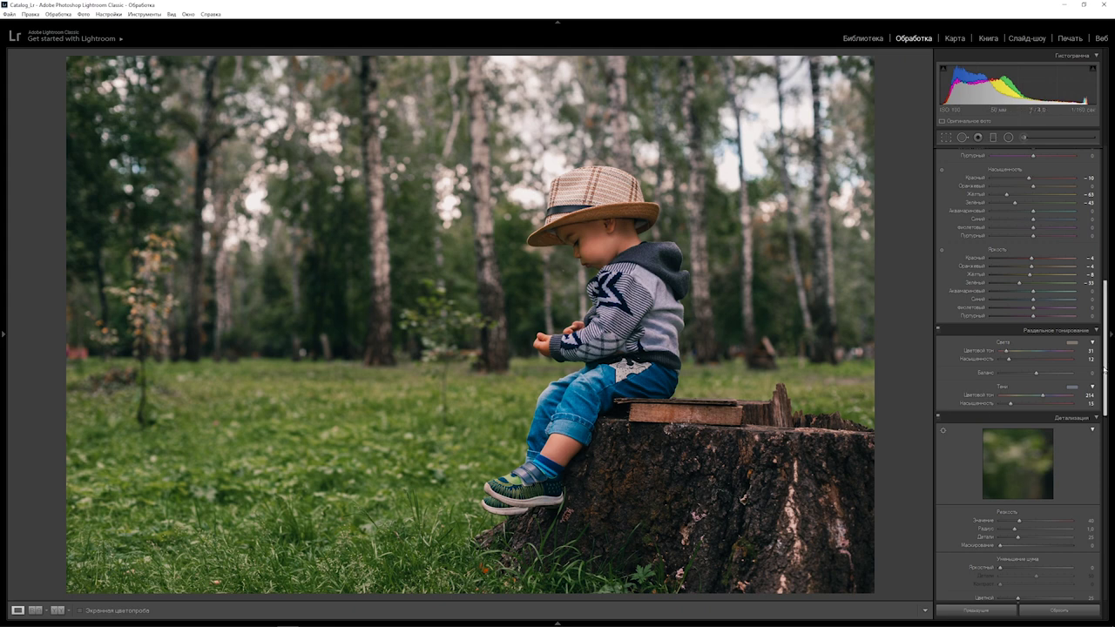
pyautogui.moveTo(1105, 369); pyautogui.dragTo(1104, 311)
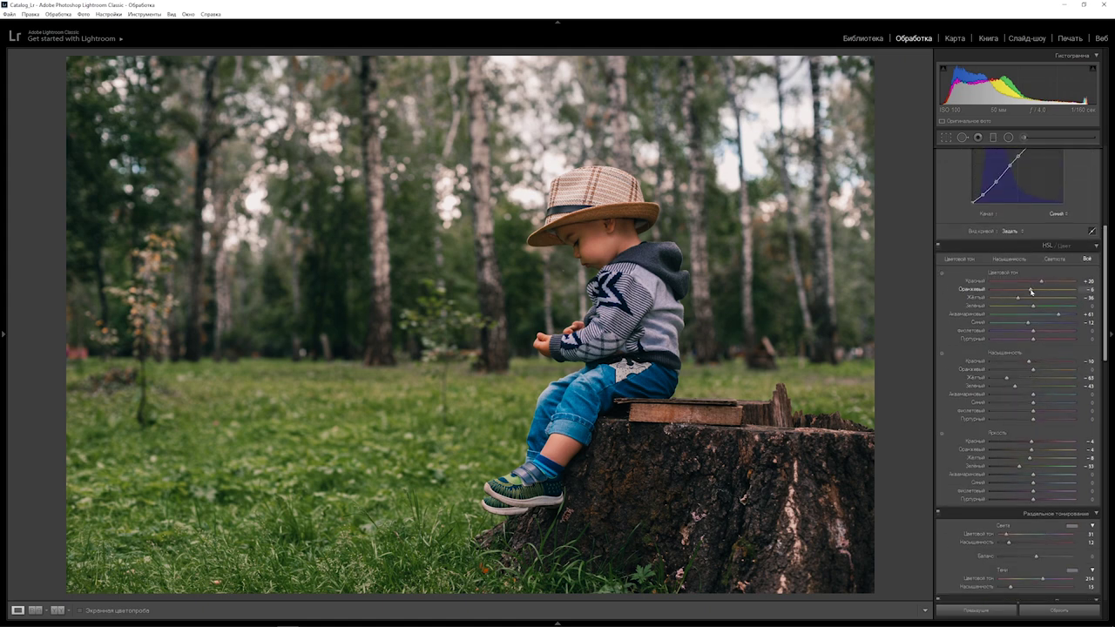
# Shift red and orange hues, lower whites, raise blacks, saturation −4, temperature 6870
pyautogui.moveTo(1031, 291); pyautogui.dragTo(1029, 287)
pyautogui.moveTo(1041, 281); pyautogui.dragTo(1048, 284)
pyautogui.moveTo(1104, 333); pyautogui.dragTo(1105, 256)
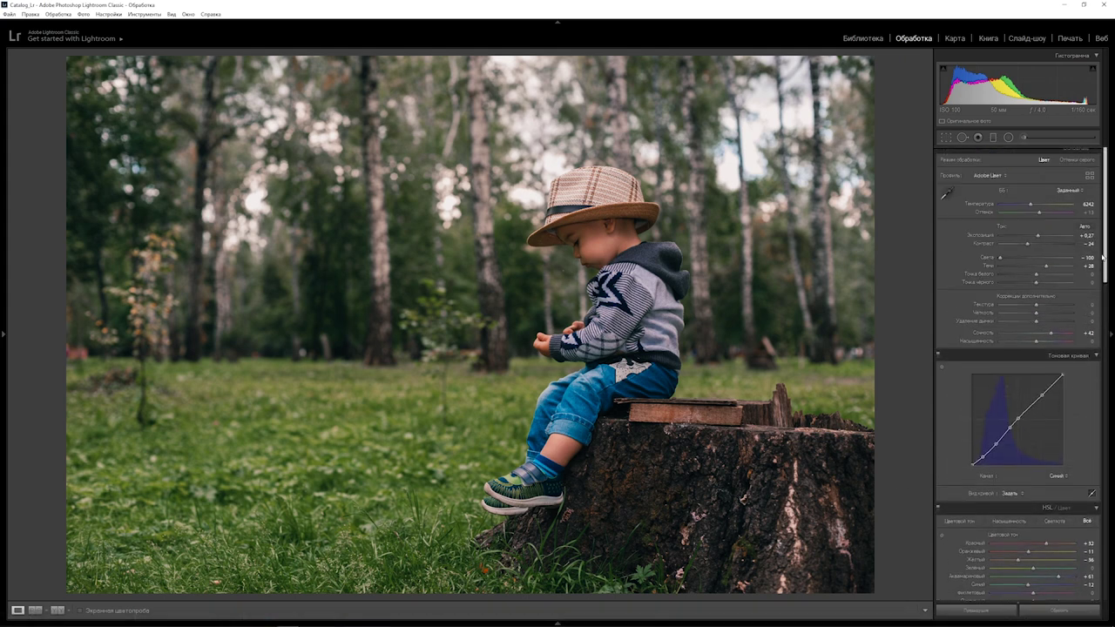
pyautogui.moveTo(1036, 275); pyautogui.dragTo(1026, 277)
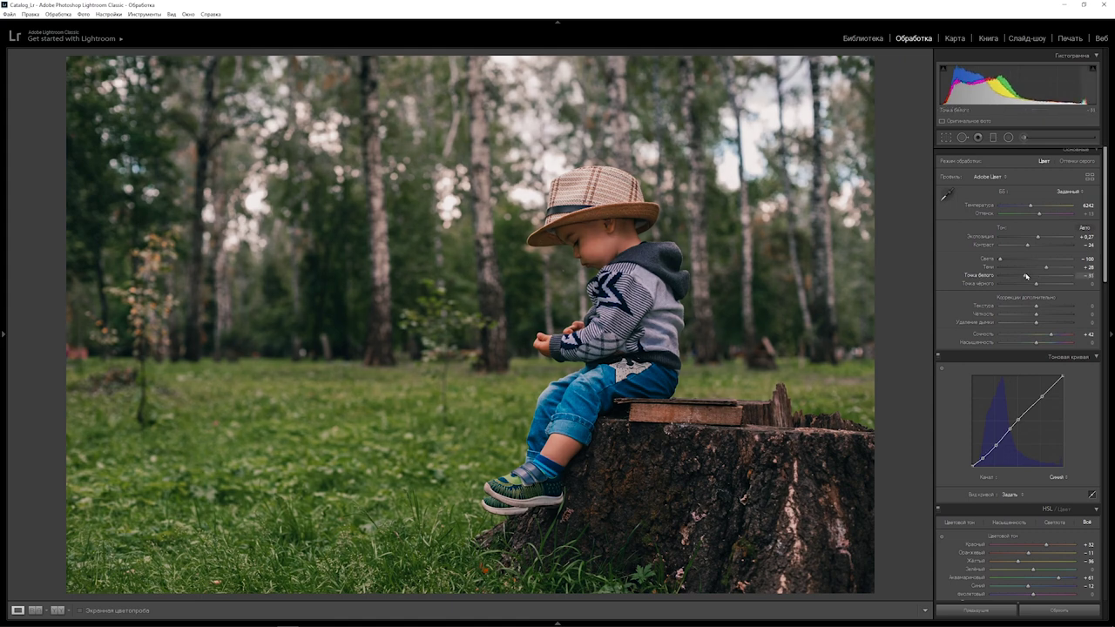
pyautogui.moveTo(1036, 283); pyautogui.dragTo(1049, 268)
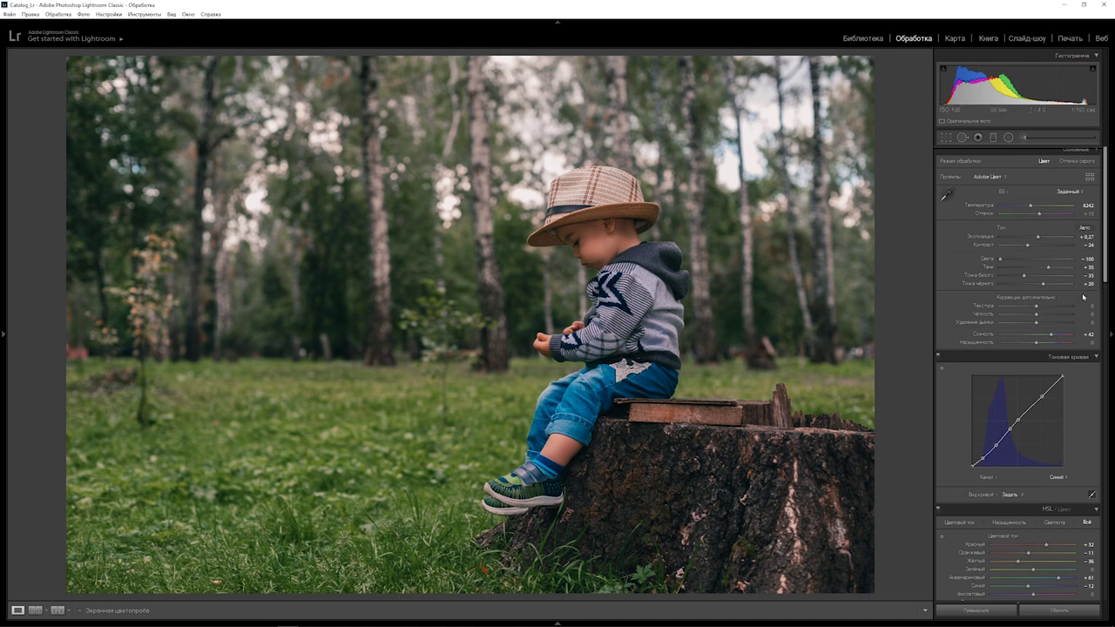
pyautogui.moveTo(1036, 343); pyautogui.dragTo(1035, 343)
pyautogui.moveTo(1032, 206); pyautogui.dragTo(1036, 205)
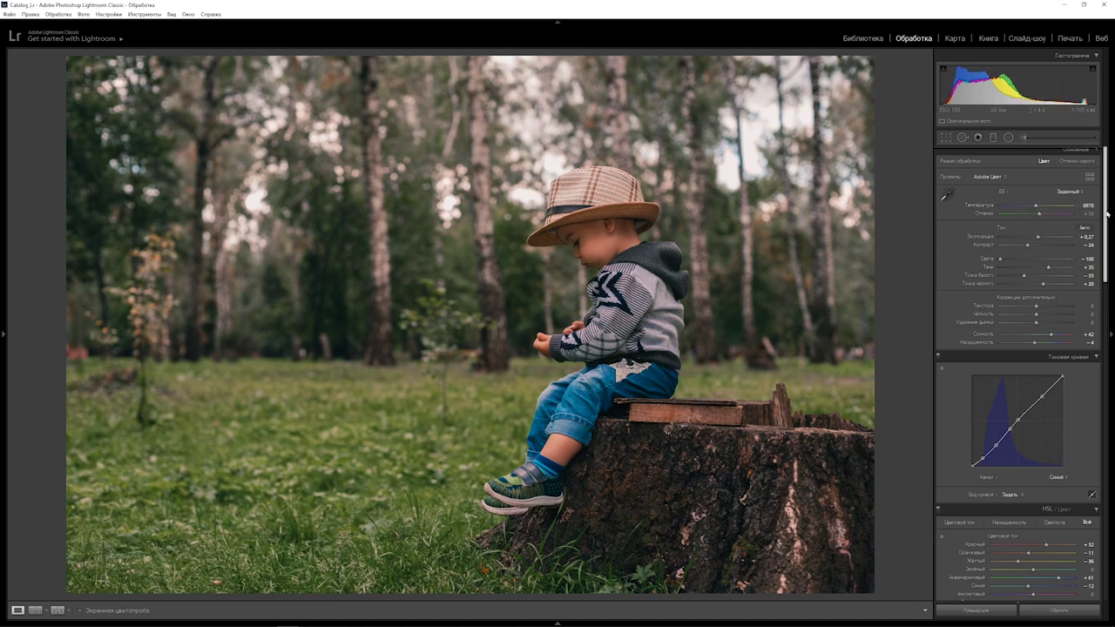
pyautogui.moveTo(1106, 228); pyautogui.dragTo(1111, 316)
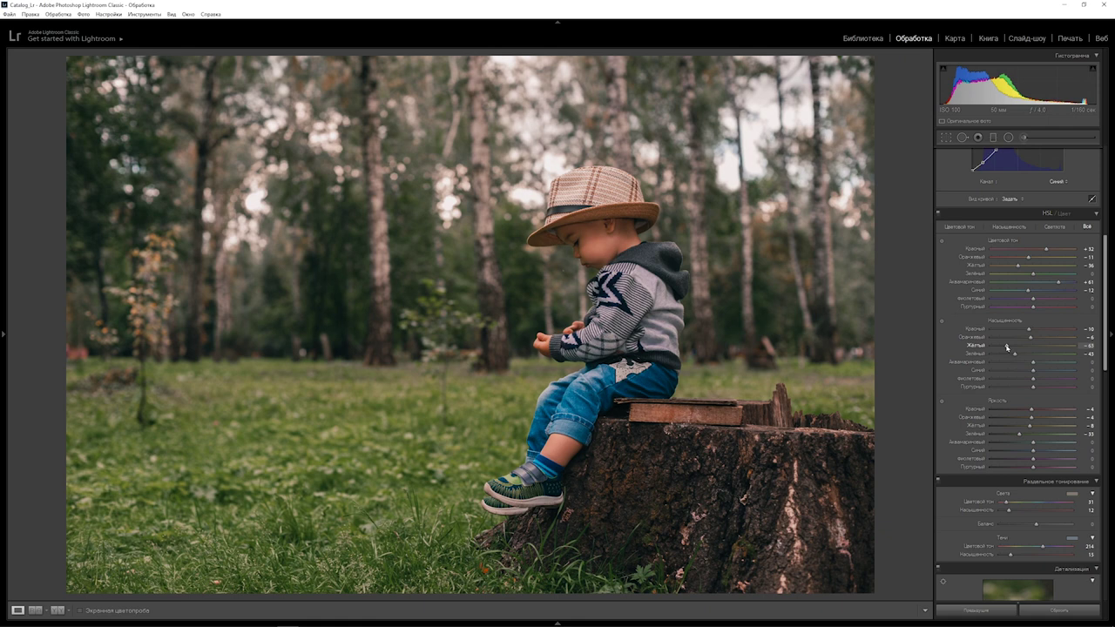
# Desaturate yellows further, retune green saturation to about −58, and add a −20 post-crop vignette
pyautogui.moveTo(1008, 347)
pyautogui.mouseDown()
pyautogui.moveTo(979, 353)
pyautogui.moveTo(1003, 341)
pyautogui.mouseUp()
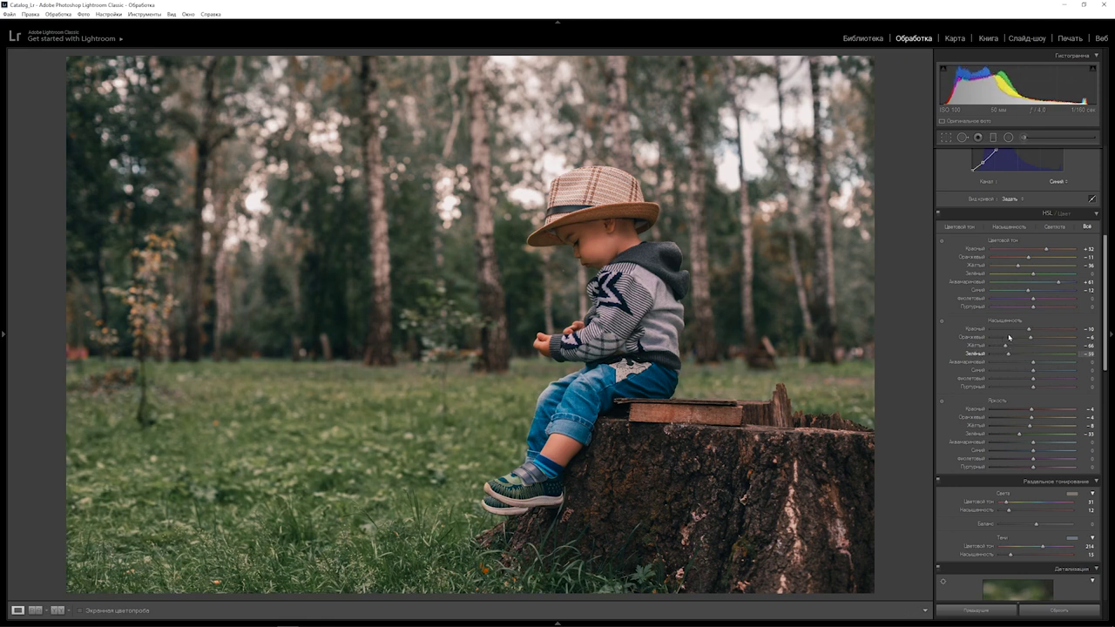
pyautogui.moveTo(1004, 341); pyautogui.dragTo(1011, 336)
pyautogui.moveTo(1010, 335); pyautogui.dragTo(1009, 337)
pyautogui.moveTo(1009, 336); pyautogui.dragTo(1009, 332)
pyautogui.scroll(-10, 1017, 349)
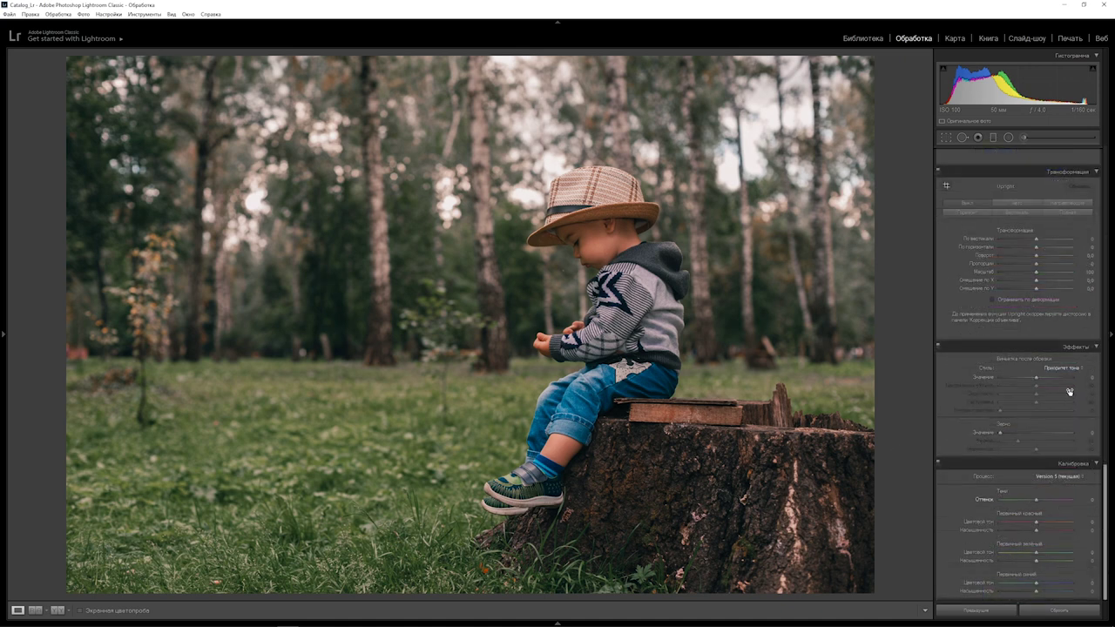
pyautogui.moveTo(1036, 380); pyautogui.dragTo(1030, 376)
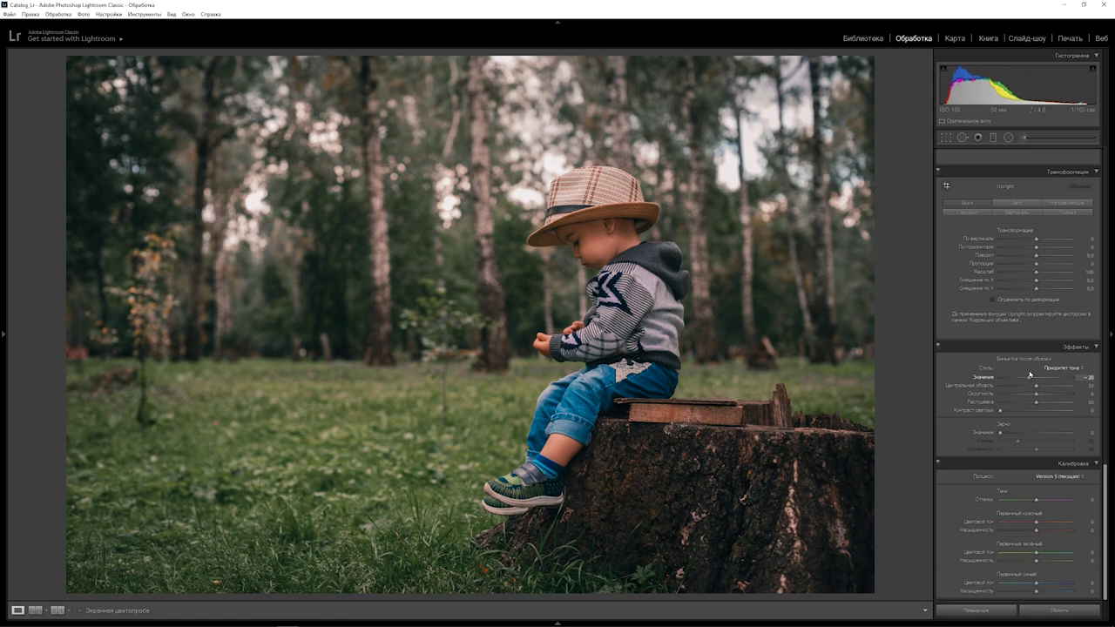
pyautogui.scroll(10, 1029, 376)
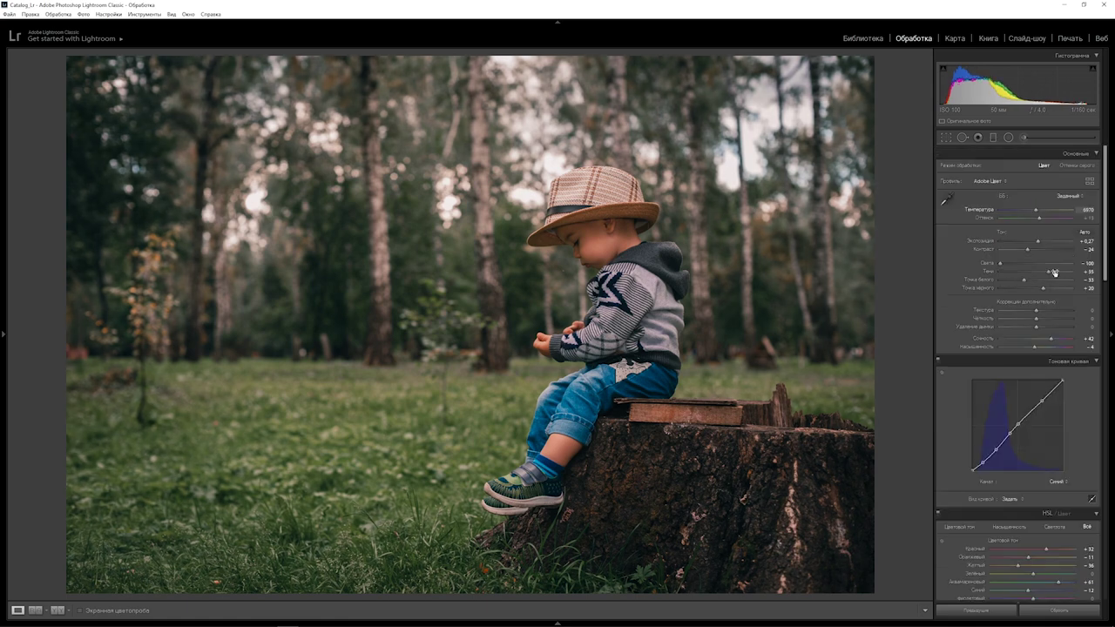
# Paint a small-brush local adjustment over the boy's face and legs, compare it, then close
pyautogui.click(1025, 138)
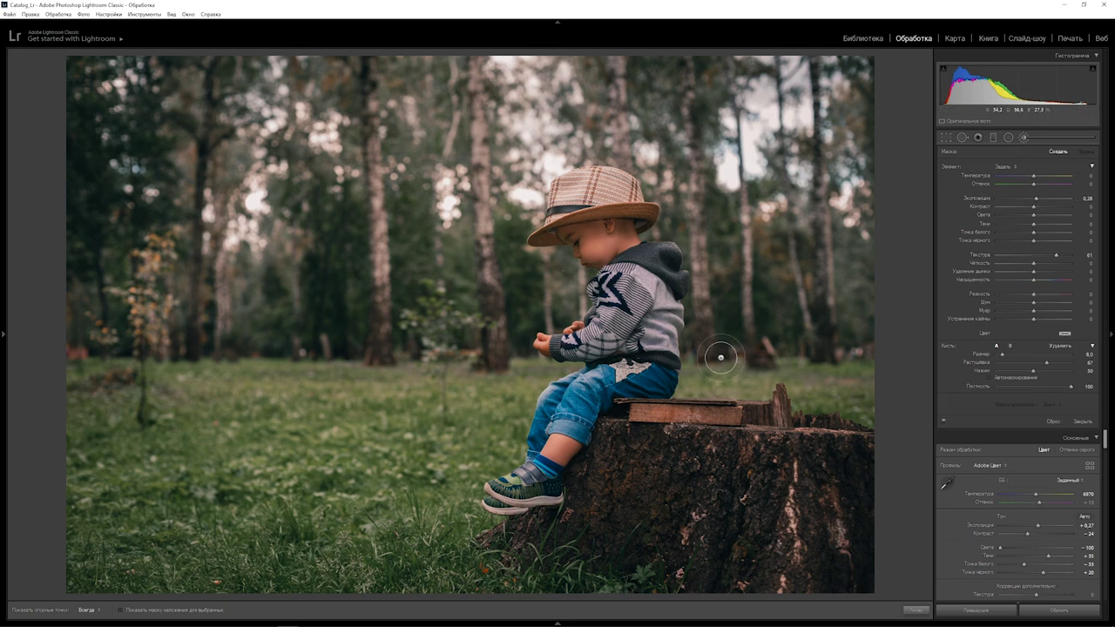
pyautogui.press('[')
pyautogui.press('h')
pyautogui.moveTo(600, 229); pyautogui.dragTo(571, 233)
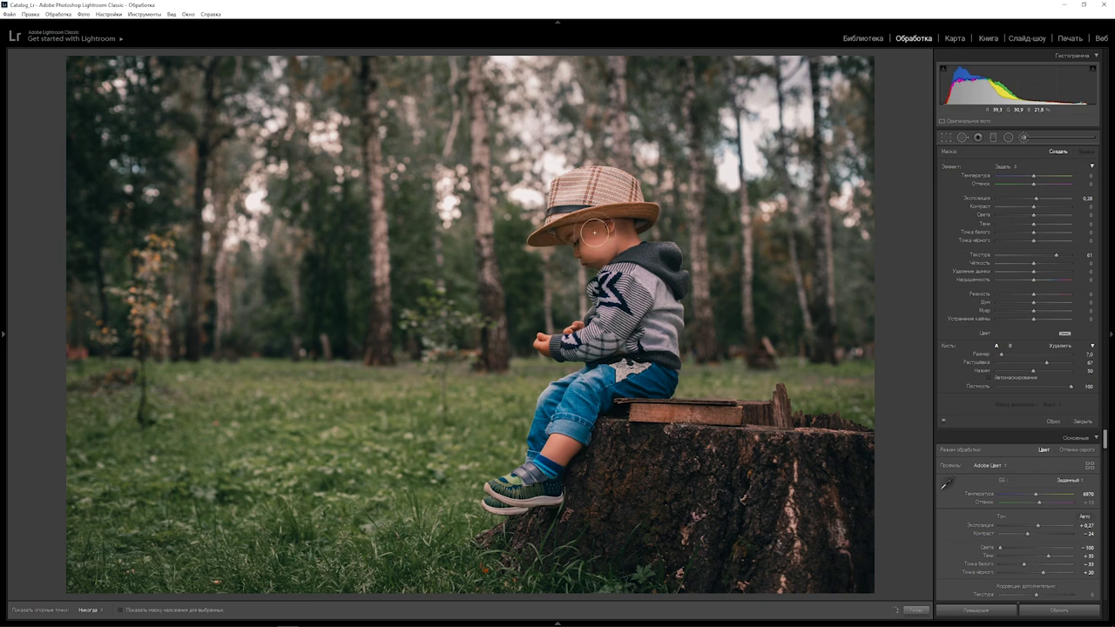
pyautogui.press('h')
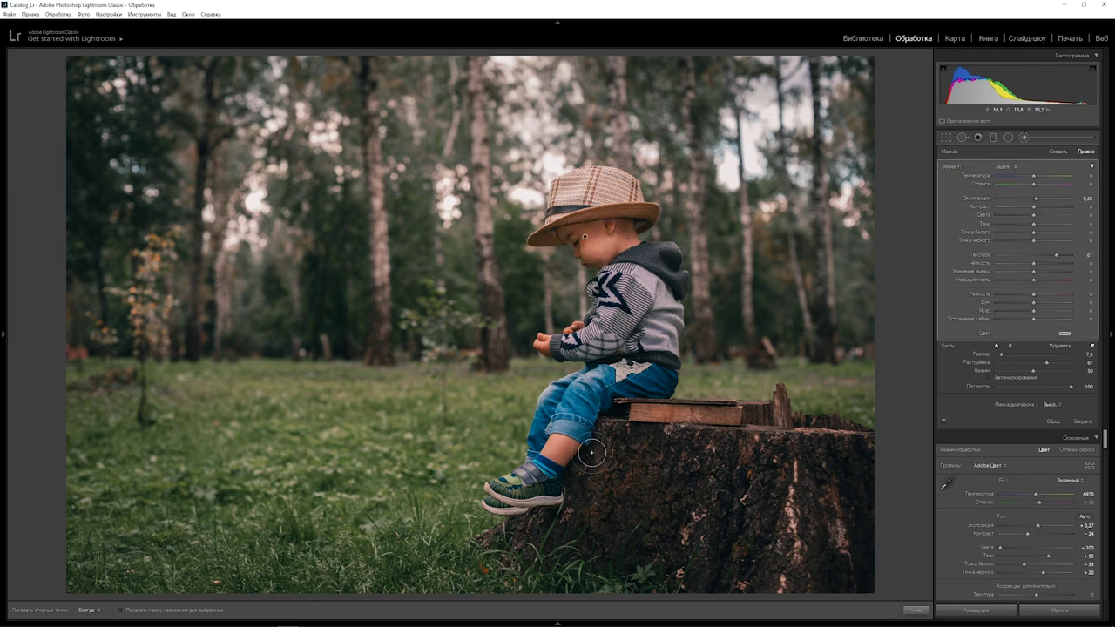
pyautogui.press('z')
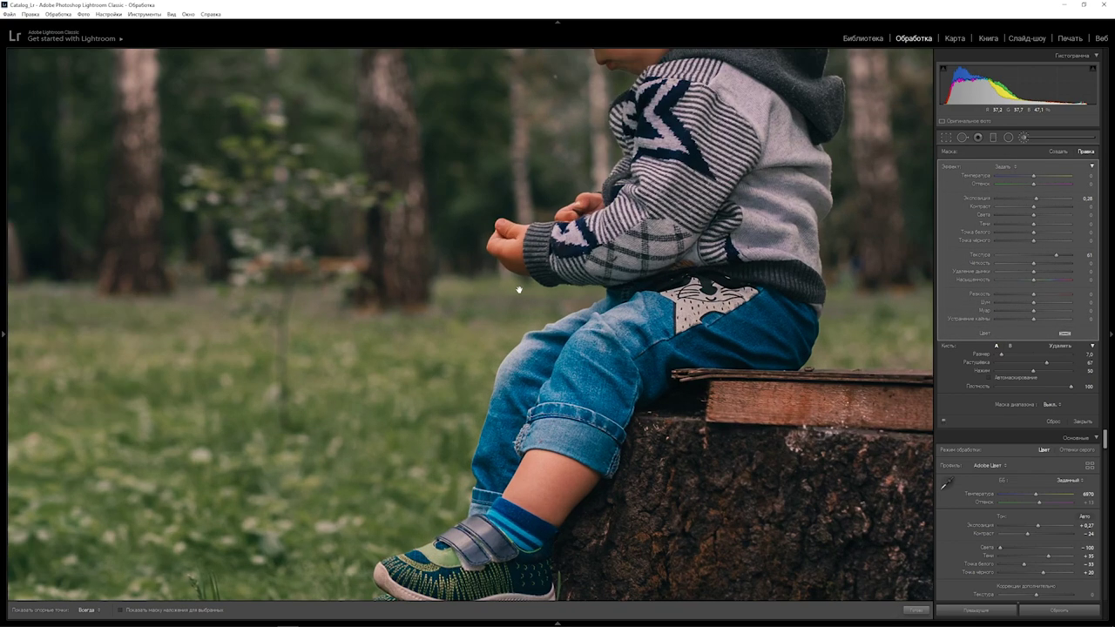
pyautogui.press('[')
pyautogui.press('[')
pyautogui.press('z')
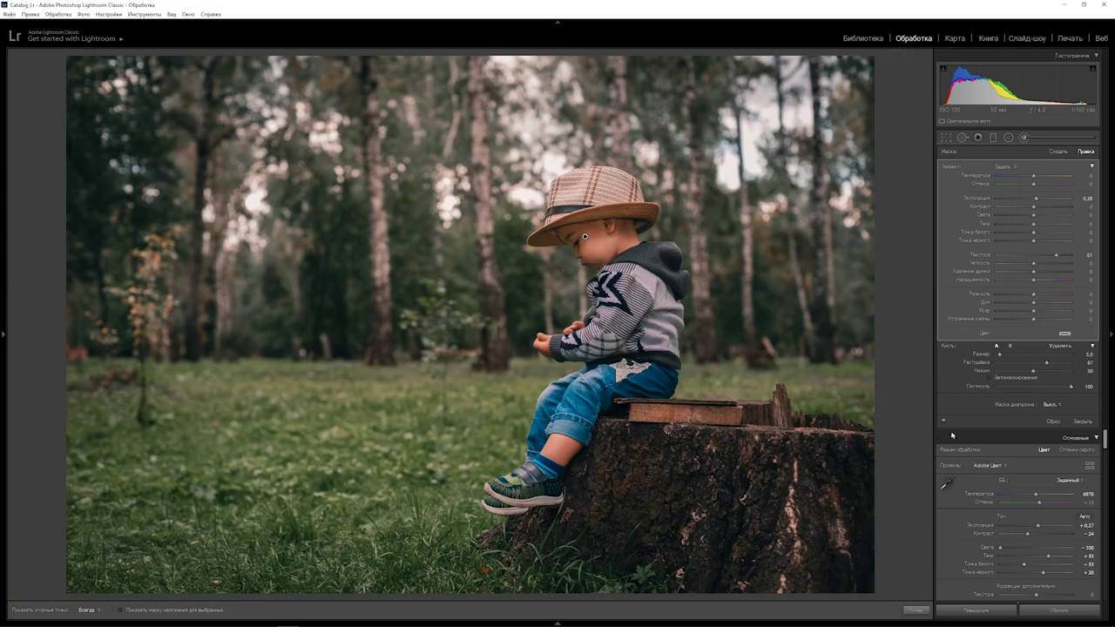
pyautogui.click(943, 422)
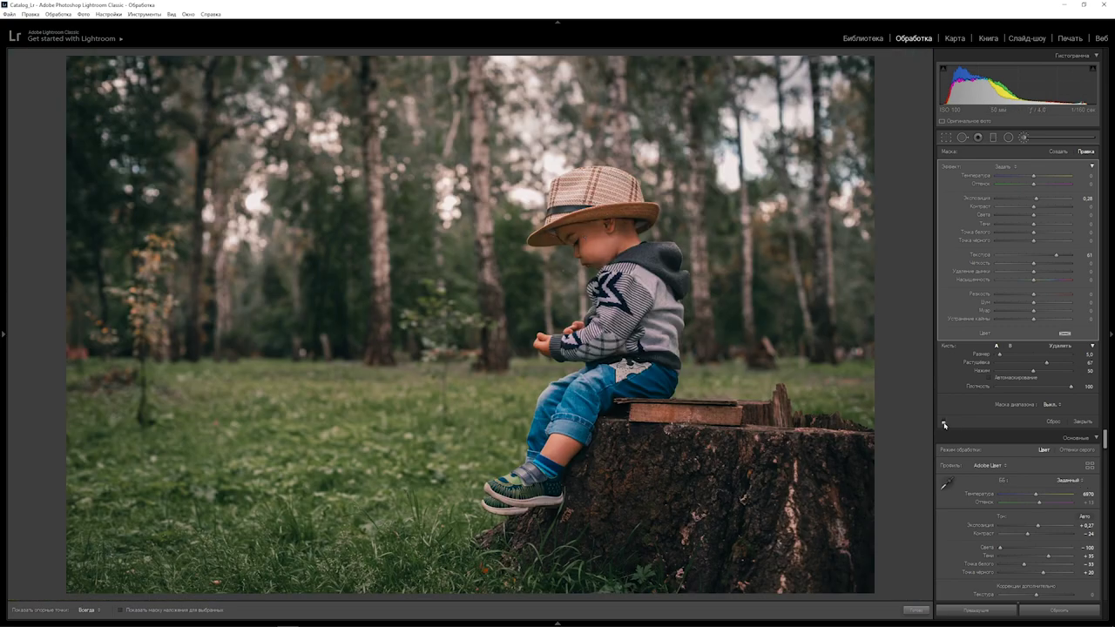
pyautogui.click(944, 422)
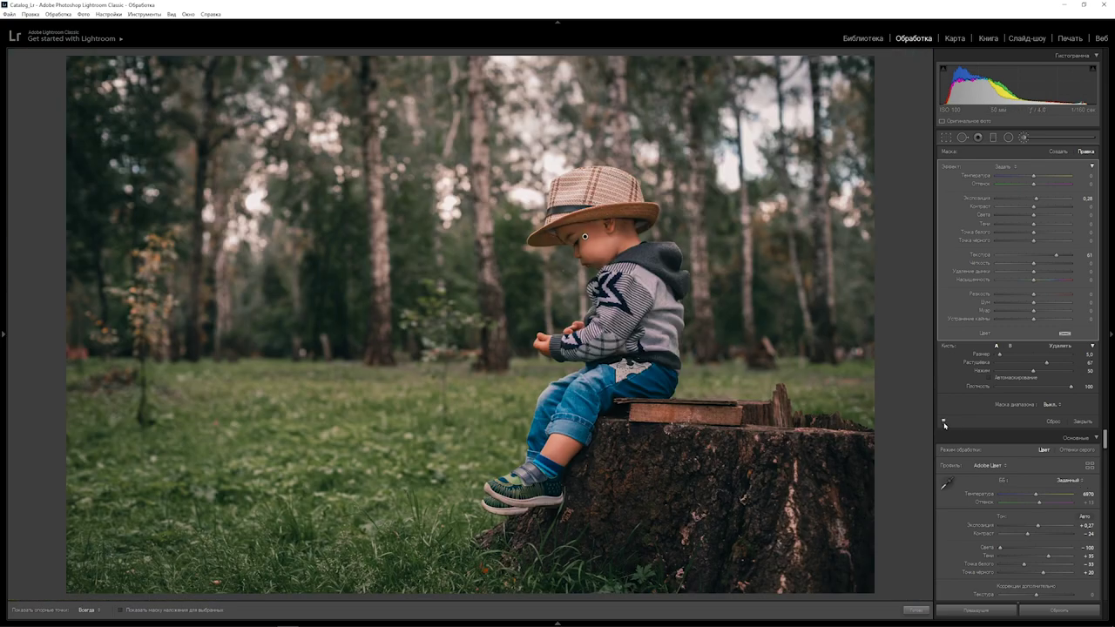
pyautogui.click(943, 422)
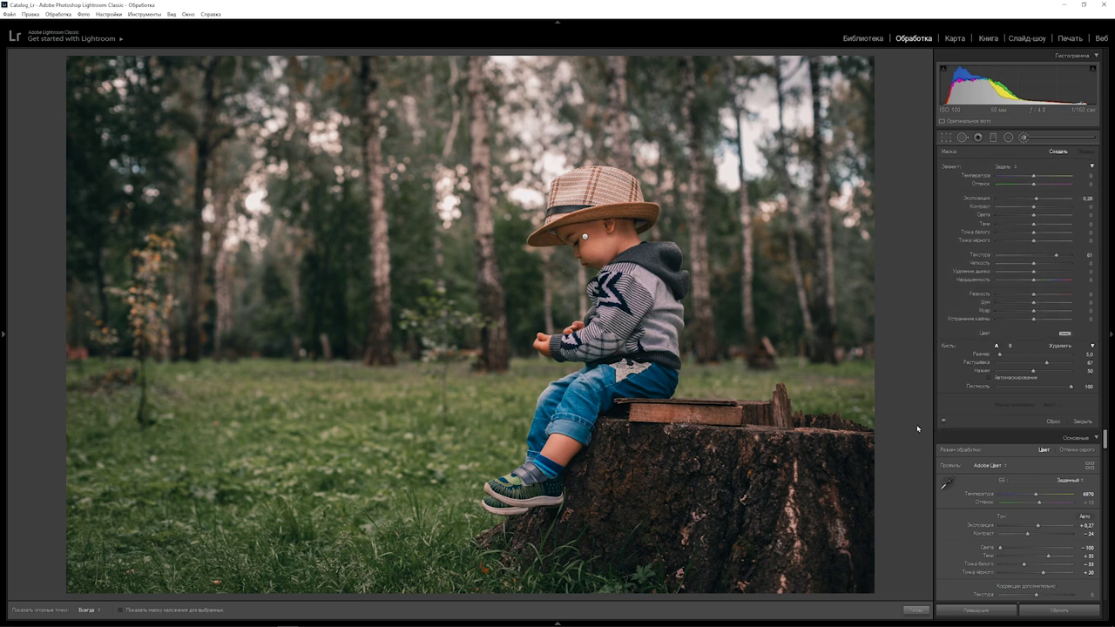
# Compare the finished grade against the unedited original in before/after view
pyautogui.press('k')
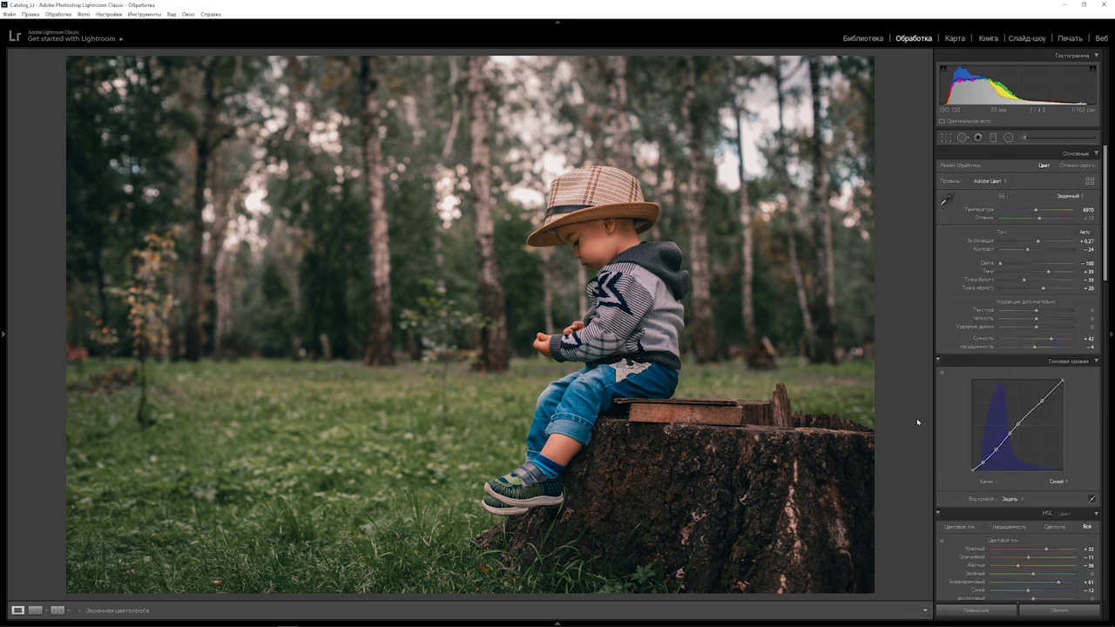
pyautogui.press('\\')
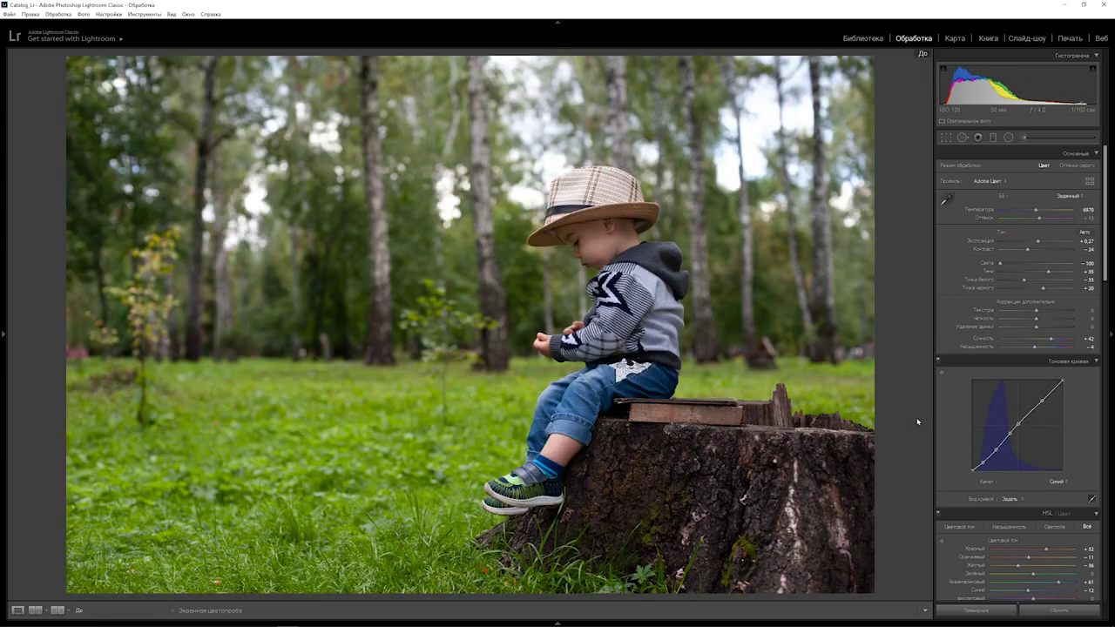
pyautogui.press('\\')
pyautogui.press('\\')
pyautogui.press('\\')
# Show the presets panel, cancel a new SMALL FOREST preset, and show the filmstrip
pyautogui.click(1, 331)
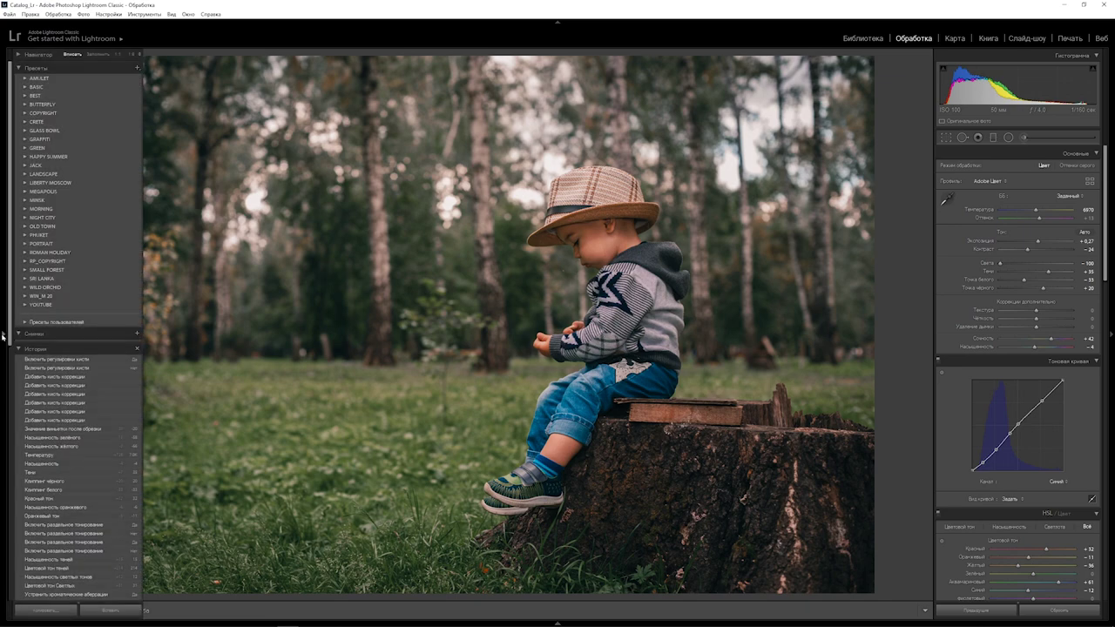
pyautogui.click(138, 68)
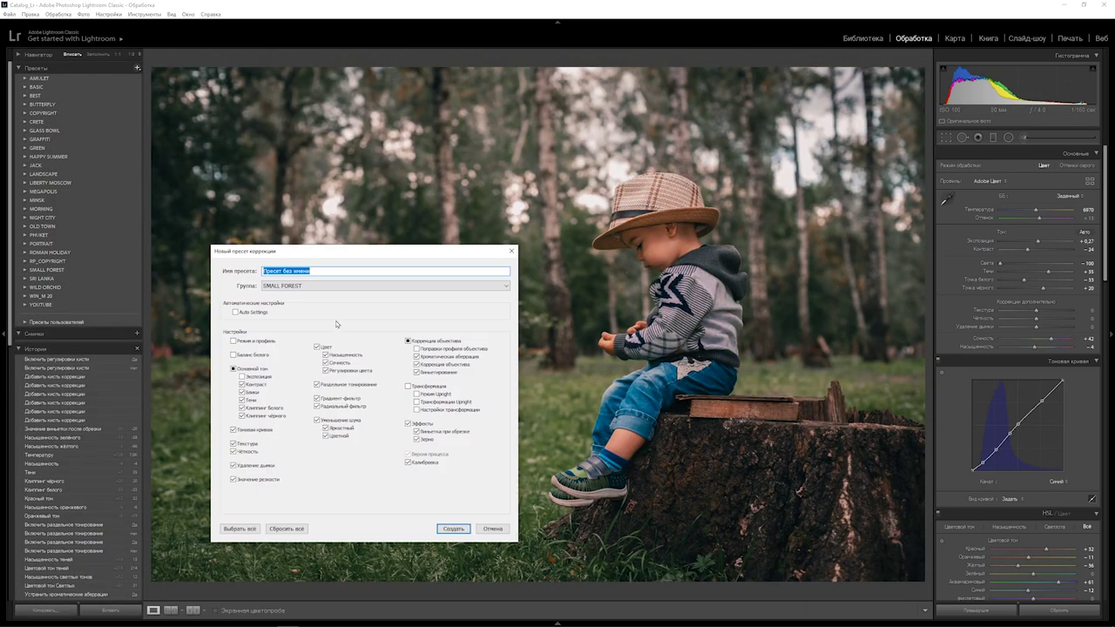
pyautogui.press('Escape')
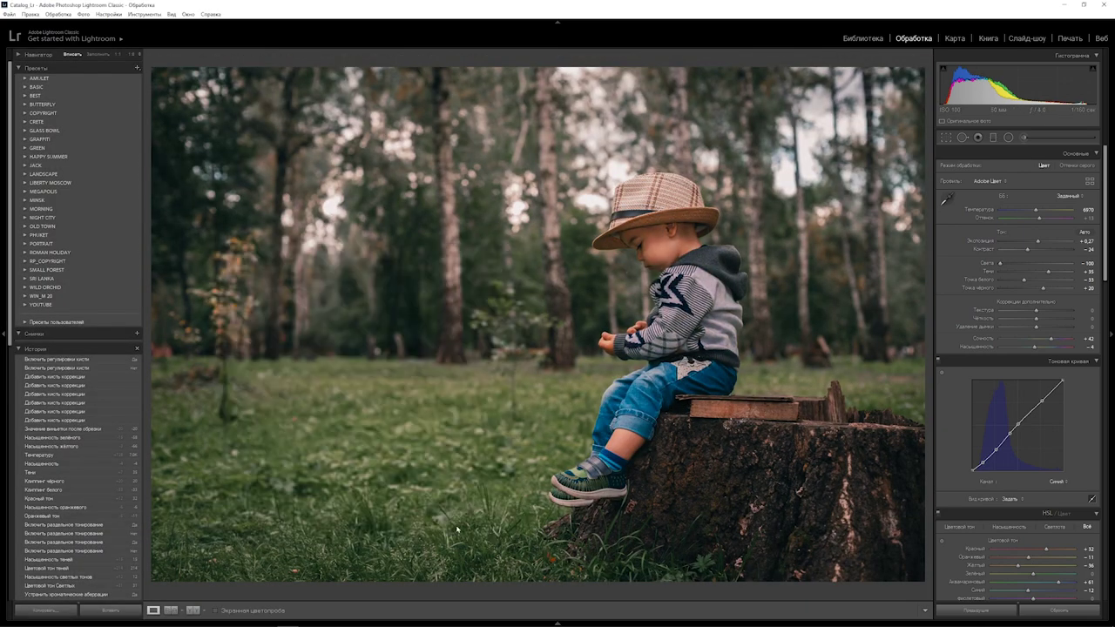
pyautogui.click(558, 622)
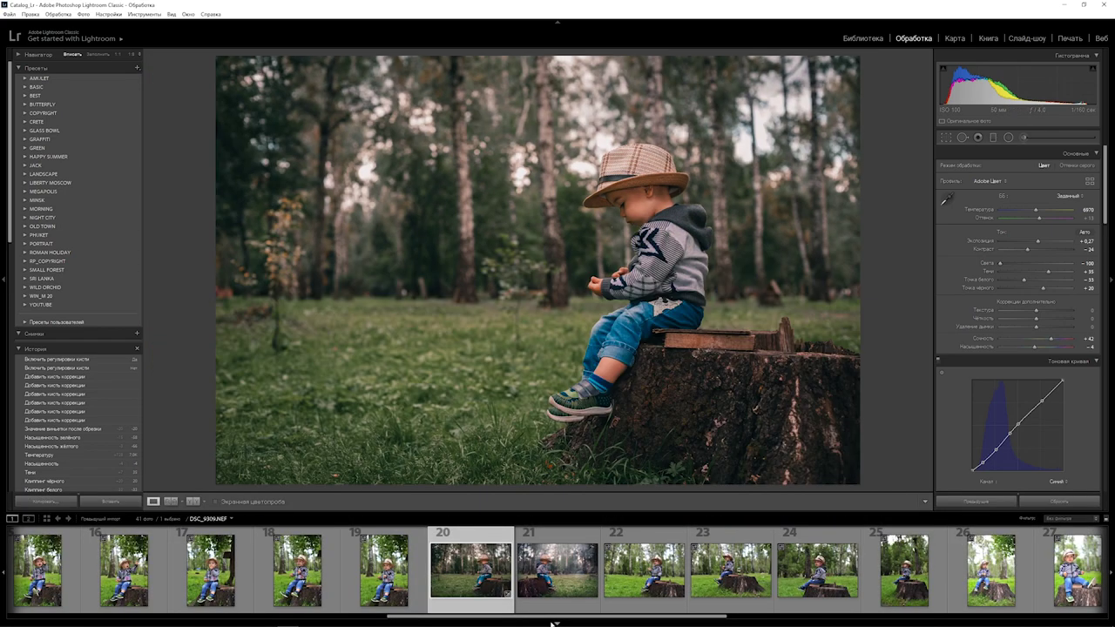
# Open the squirrel photo from the filmstrip and apply the Small forest_1 preset
pyautogui.scroll(2, 554, 621)
pyautogui.scroll(2, 554, 621)
pyautogui.scroll(2, 555, 620)
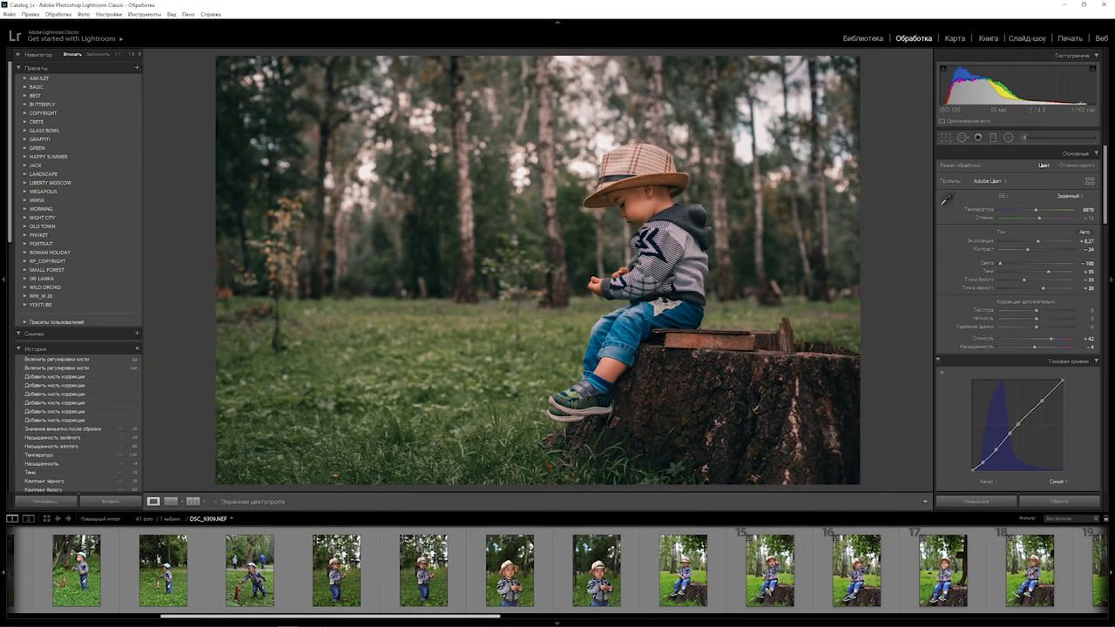
pyautogui.scroll(2, 199, 620)
pyautogui.scroll(2, 199, 620)
pyautogui.scroll(2, 199, 620)
pyautogui.scroll(2, 199, 620)
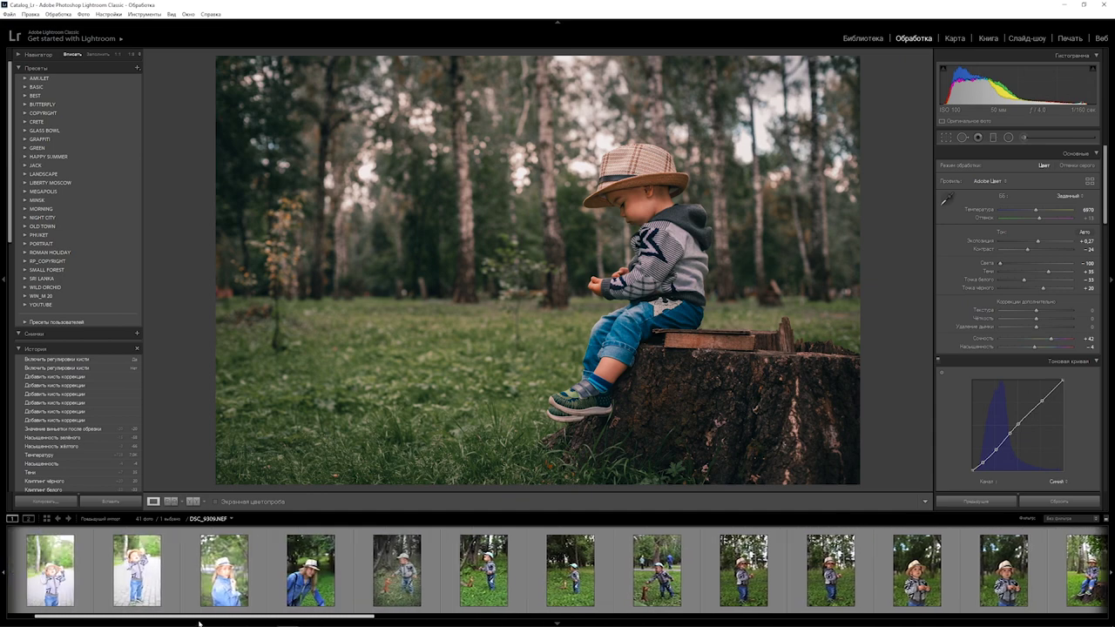
pyautogui.click(390, 570)
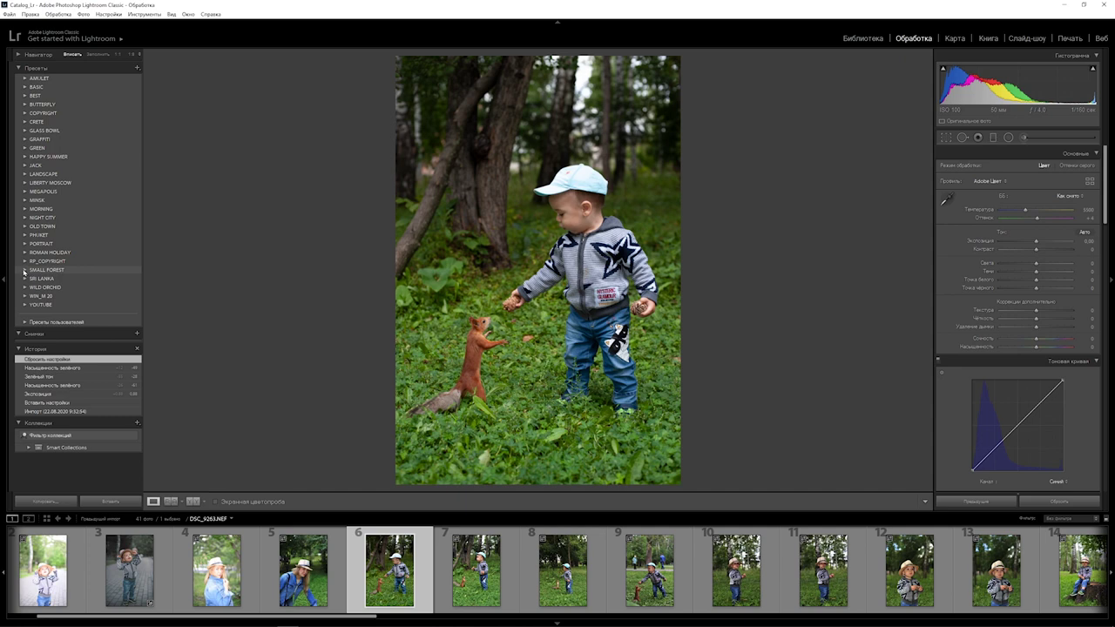
pyautogui.click(24, 271)
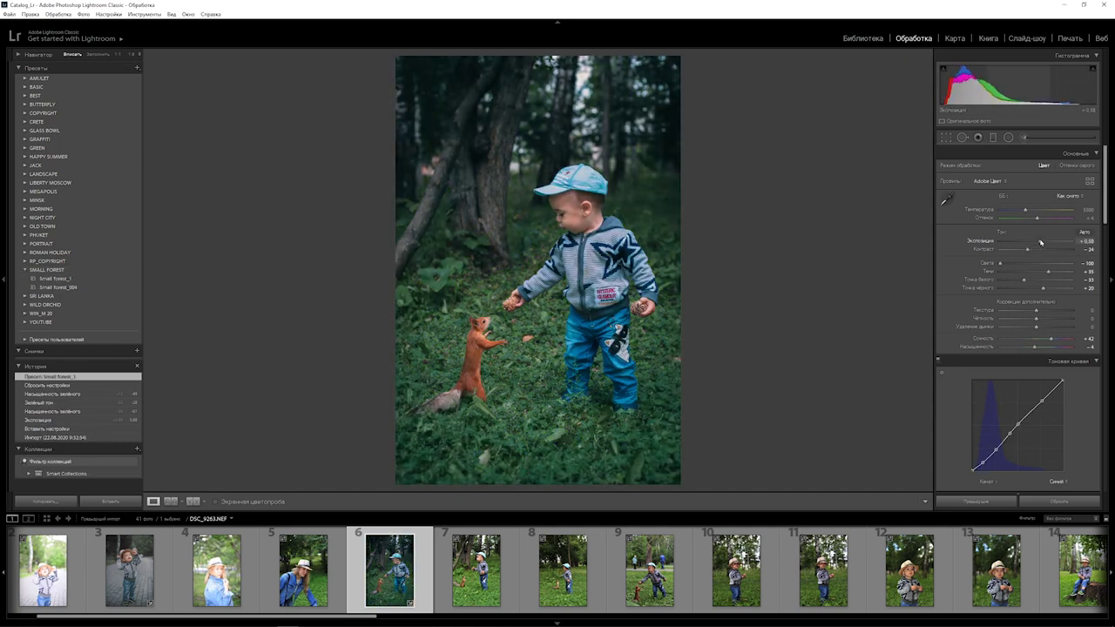
# Set exposure +0.76, temperature 6909, desaturate greens and yellows, and shift the green hue
pyautogui.moveTo(1042, 242); pyautogui.dragTo(1044, 241)
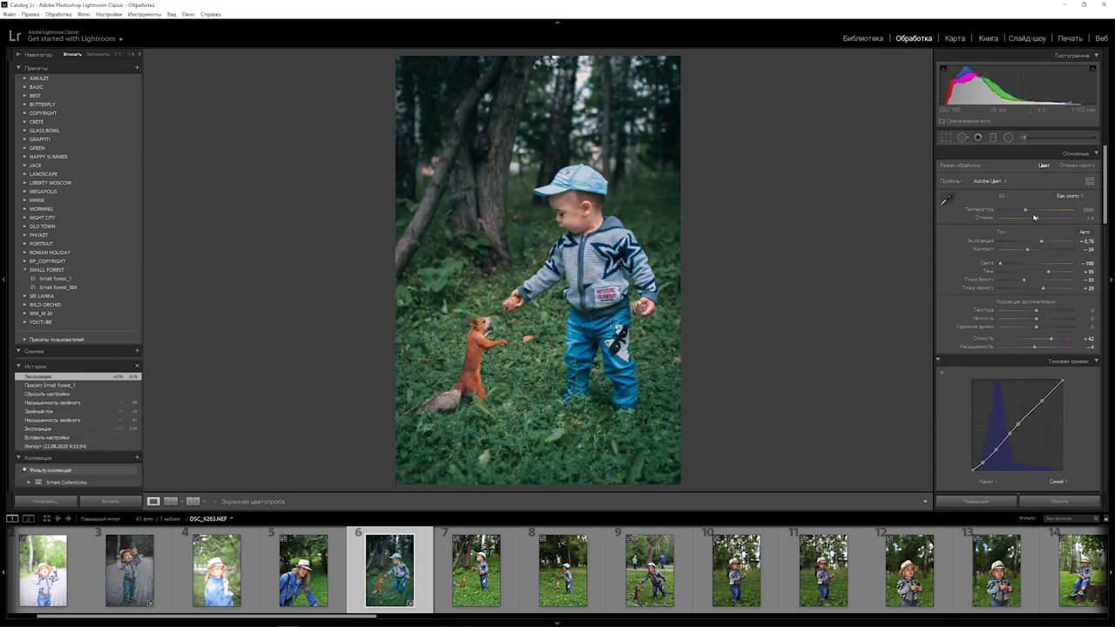
pyautogui.moveTo(1026, 210); pyautogui.dragTo(1036, 208)
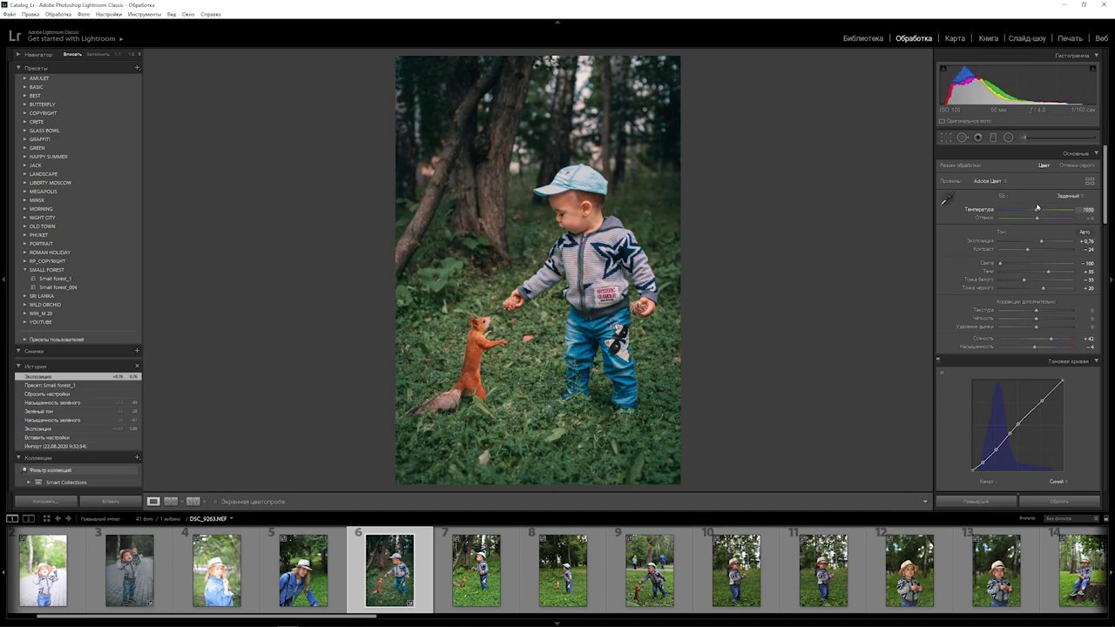
pyautogui.moveTo(1037, 207); pyautogui.dragTo(1036, 208)
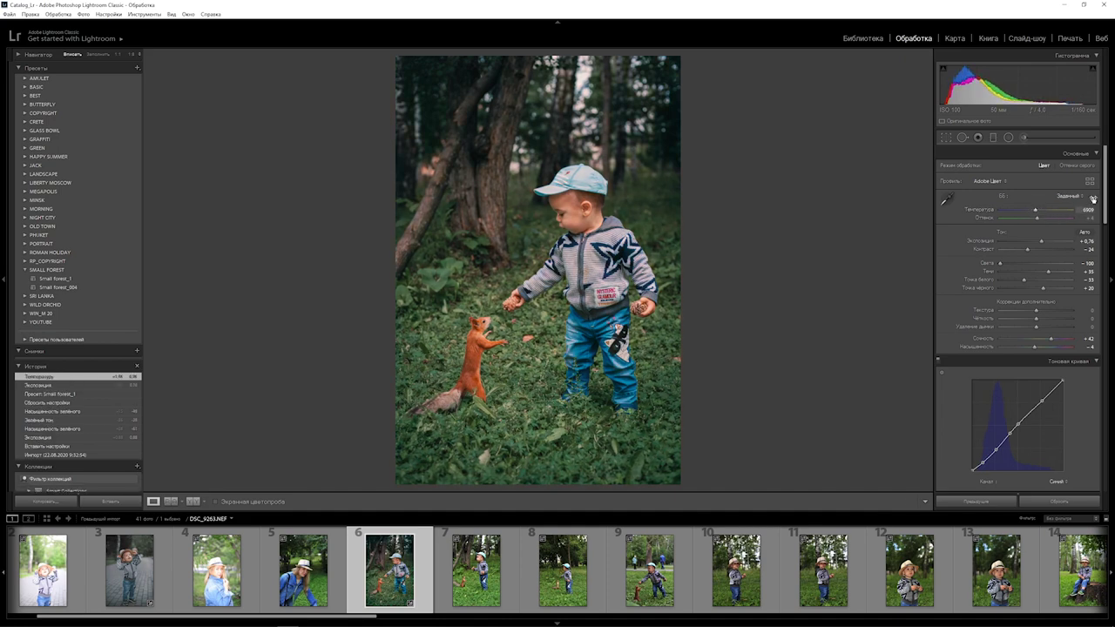
pyautogui.scroll(-1, 1106, 188)
pyautogui.scroll(-5, 1106, 188)
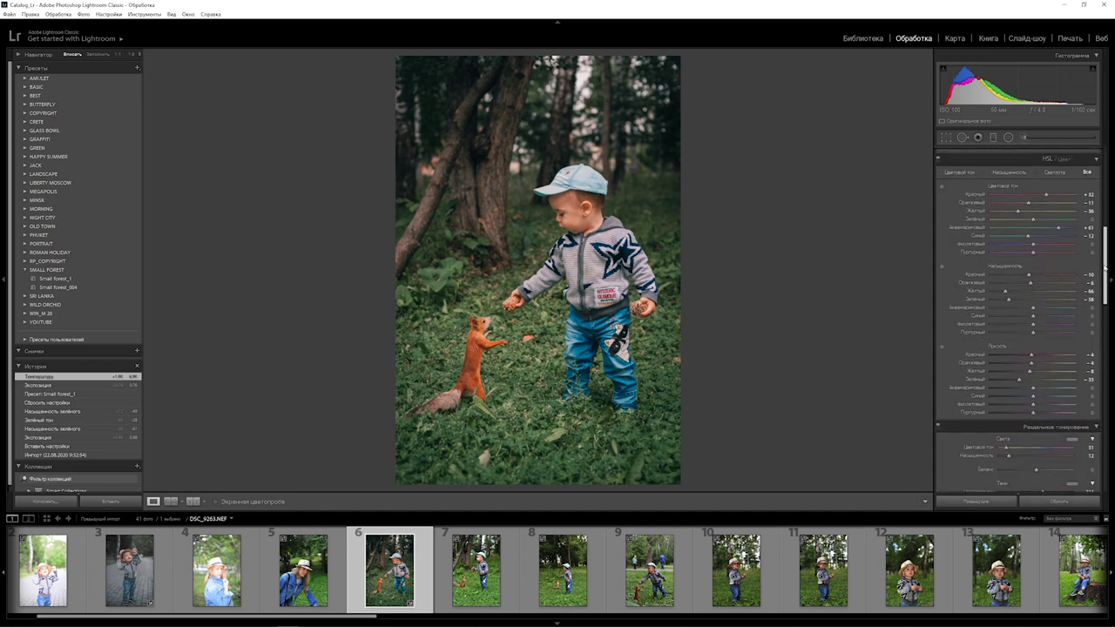
pyautogui.moveTo(1003, 298); pyautogui.dragTo(1008, 293)
pyautogui.moveTo(1033, 221); pyautogui.dragTo(1021, 221)
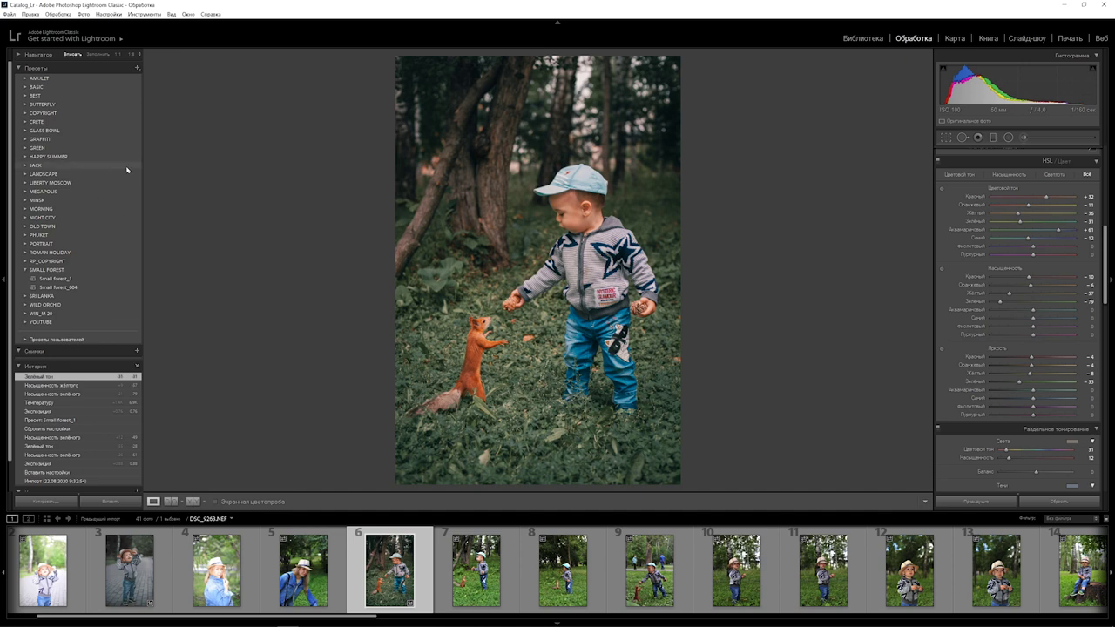
pyautogui.click(136, 69)
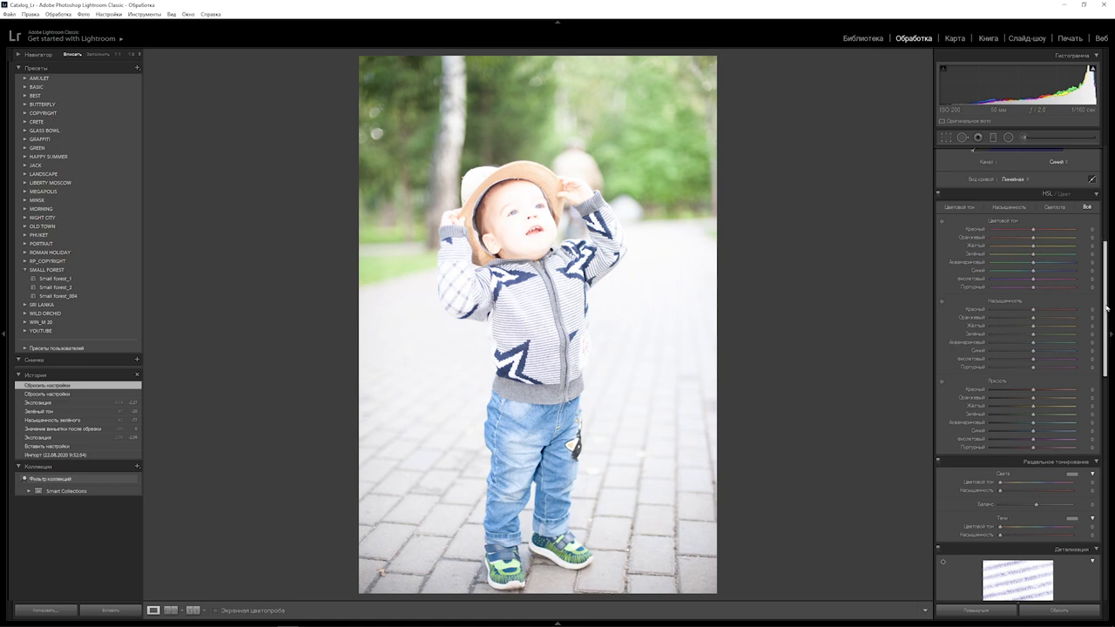
# Darken the path photo by lowering Exposure to −2.39
pyautogui.moveTo(1107, 309); pyautogui.dragTo(1107, 211)
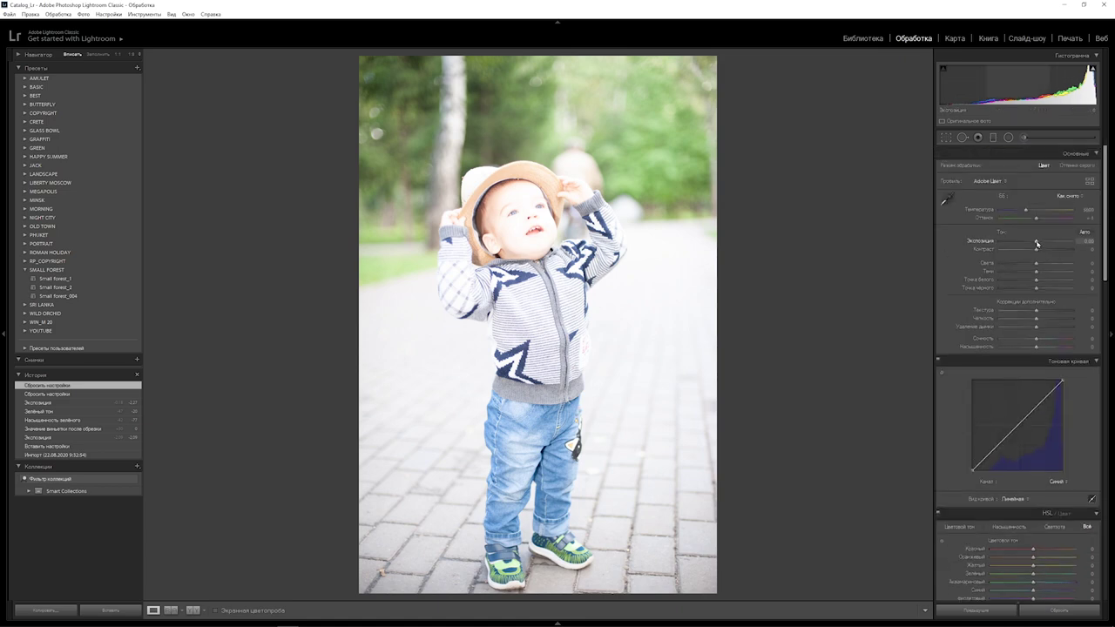
pyautogui.moveTo(1037, 244); pyautogui.dragTo(1022, 242)
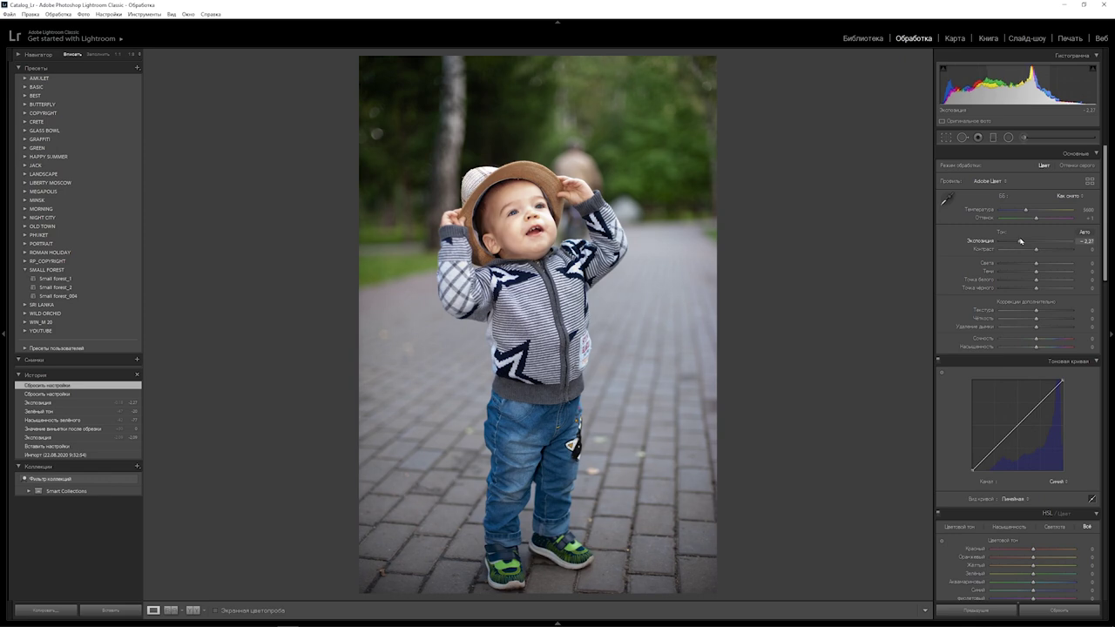
pyautogui.moveTo(1021, 241); pyautogui.dragTo(1019, 242)
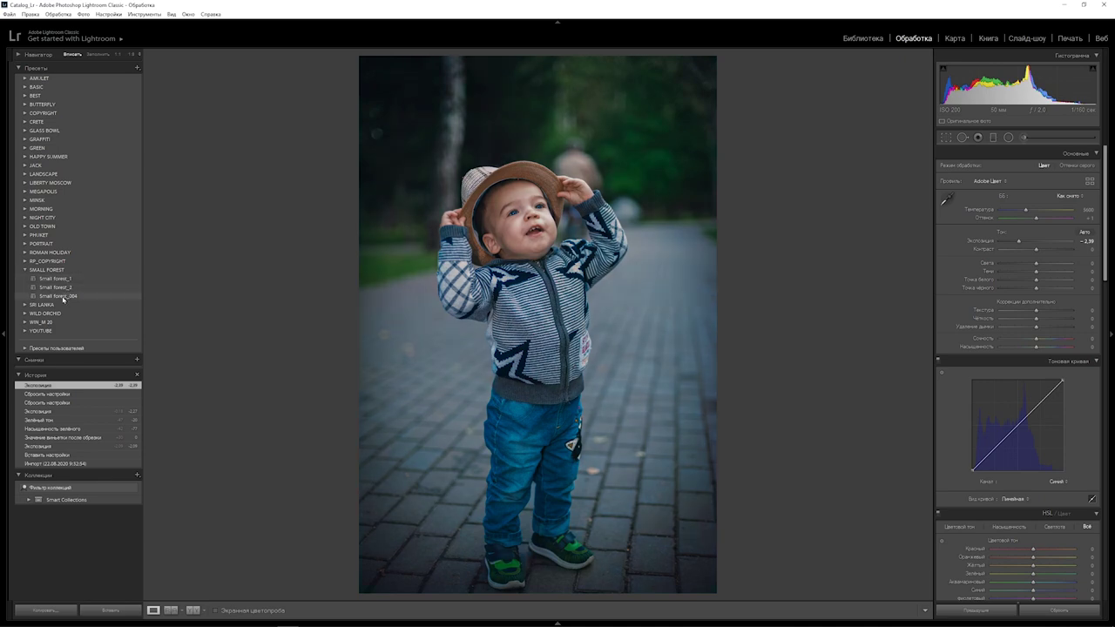
# Rename the third SMALL FOREST preset to Small forest_3
pyautogui.rightClick(65, 292)
pyautogui.click(106, 331)
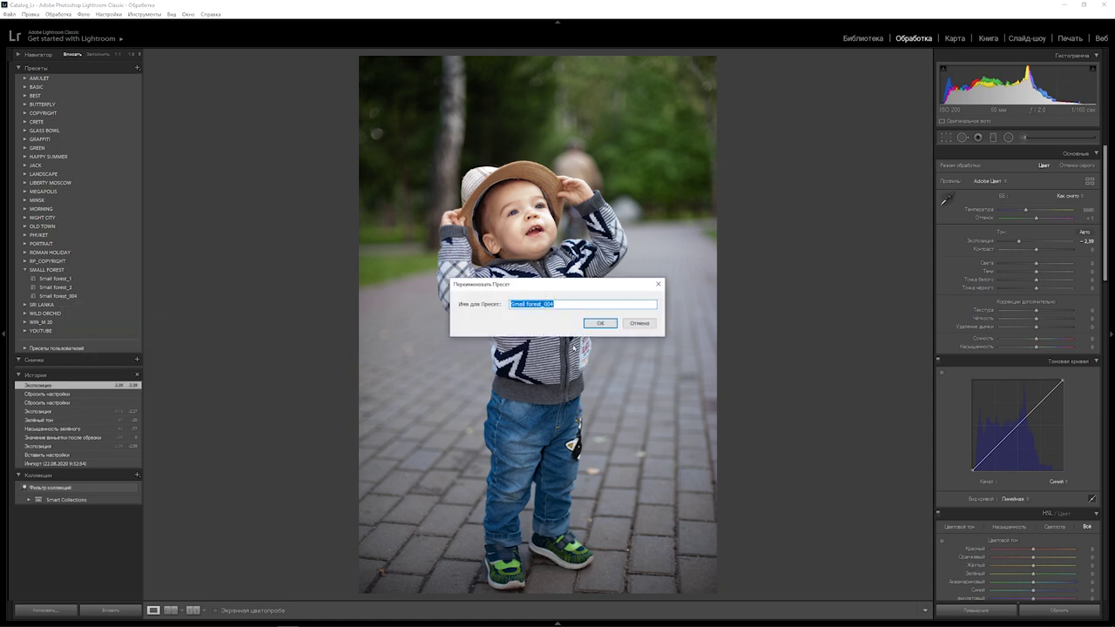
pyautogui.click(565, 303)
pyautogui.press('BackSpace')
pyautogui.write('3')
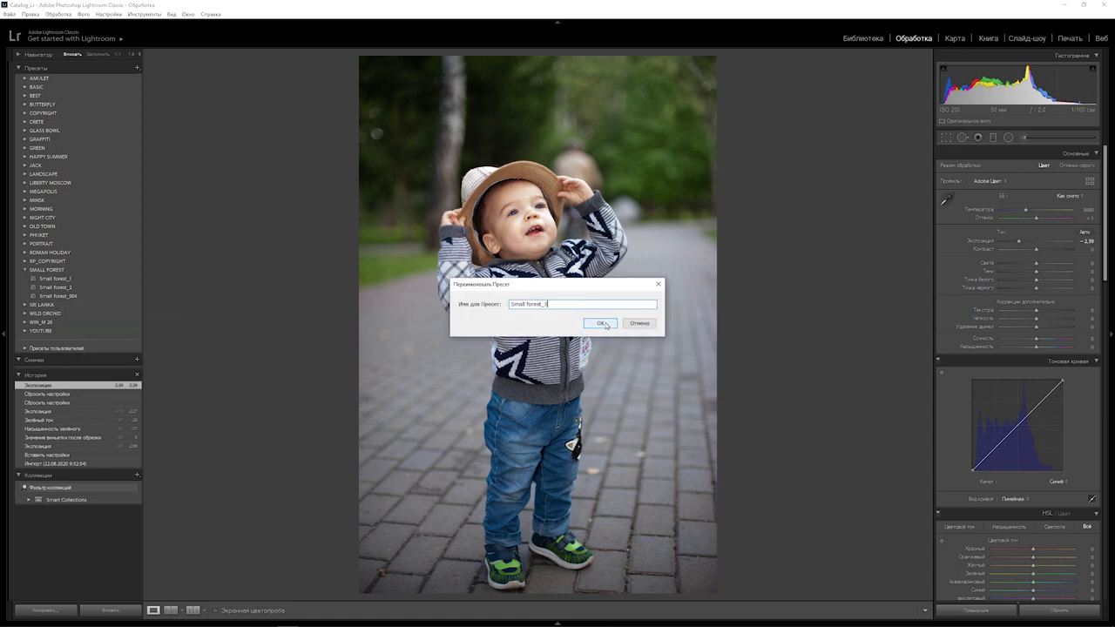
pyautogui.click(602, 323)
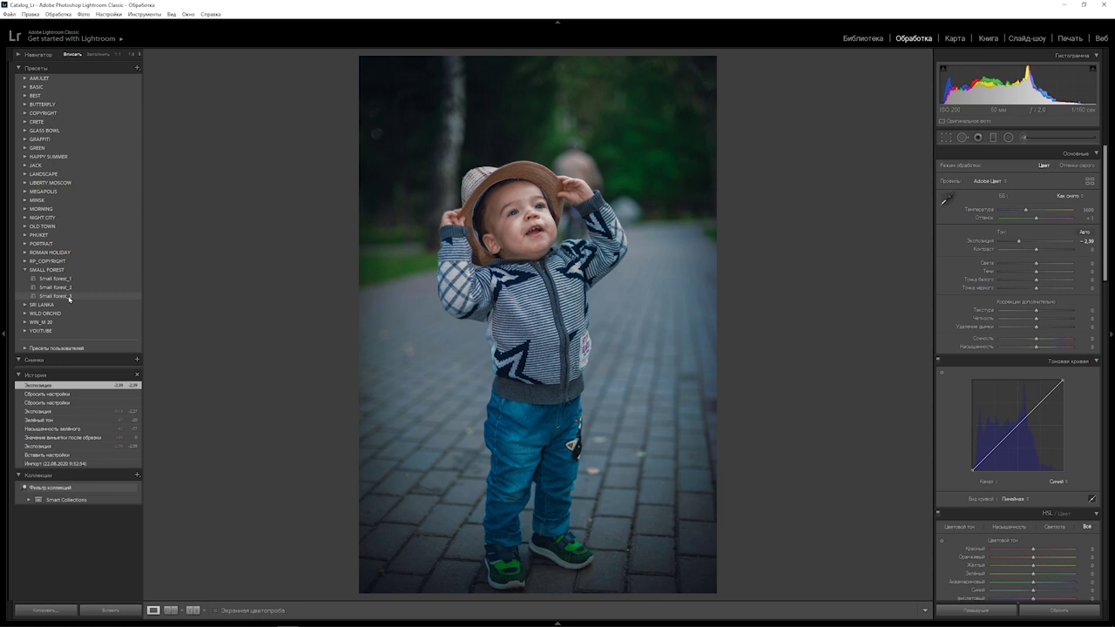
# Apply the Small forest_3 preset, raise Exposure to −2.09, and compare with the original
pyautogui.click(70, 297)
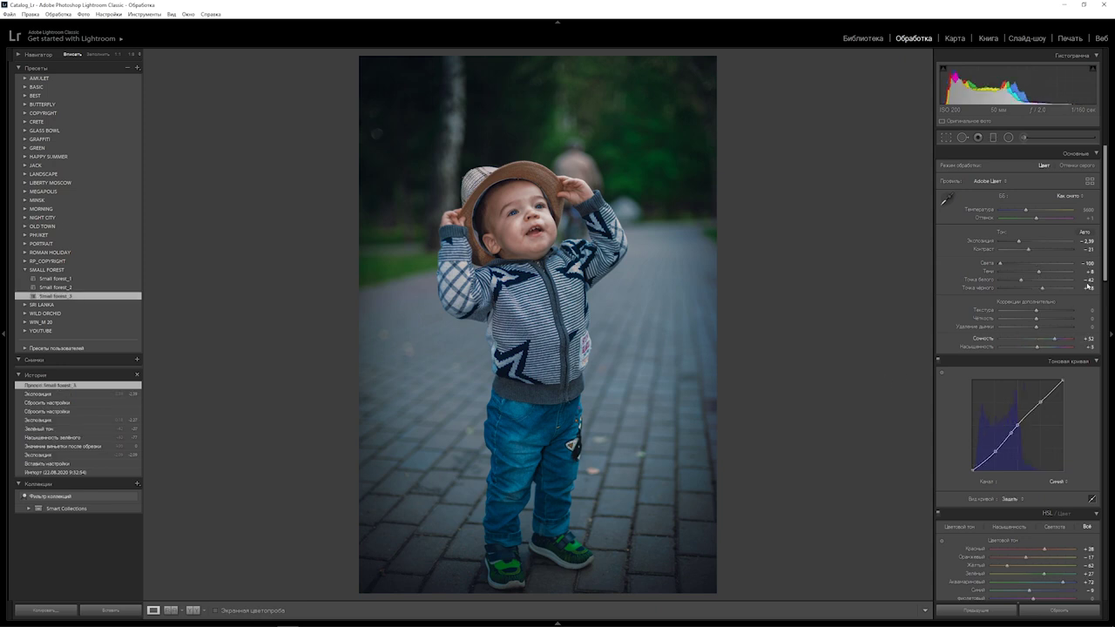
pyautogui.moveTo(1019, 241); pyautogui.dragTo(1035, 210)
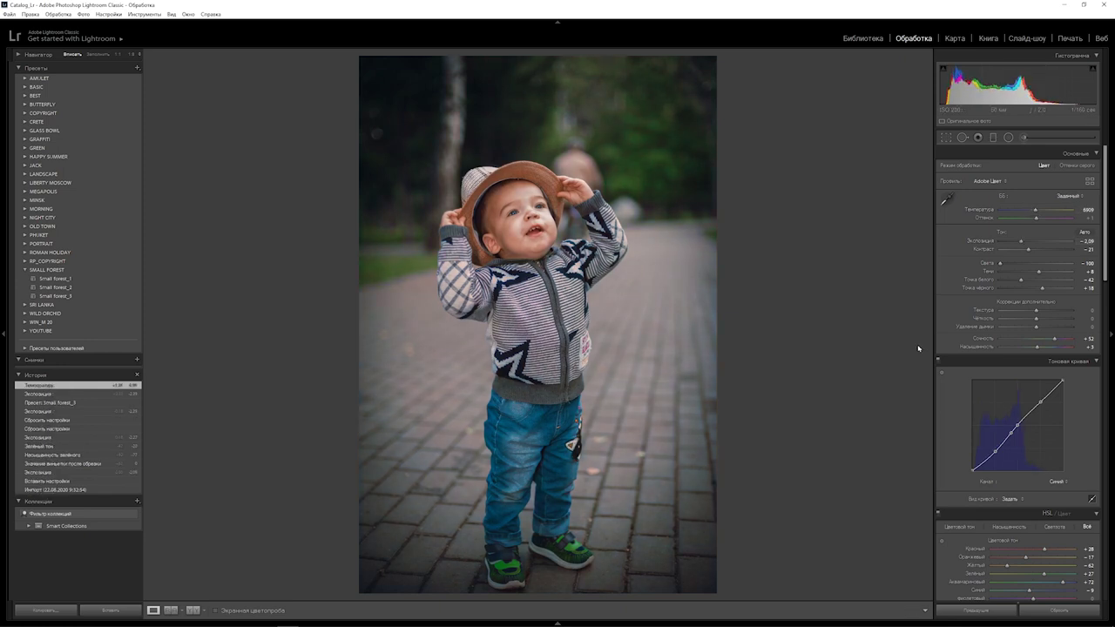
pyautogui.press('\\')
pyautogui.press('\\')
pyautogui.press('\\')
pyautogui.press('\\')
# Open the boy-on-stump photo from the filmstrip and bring the toolbar back
pyautogui.click(557, 622)
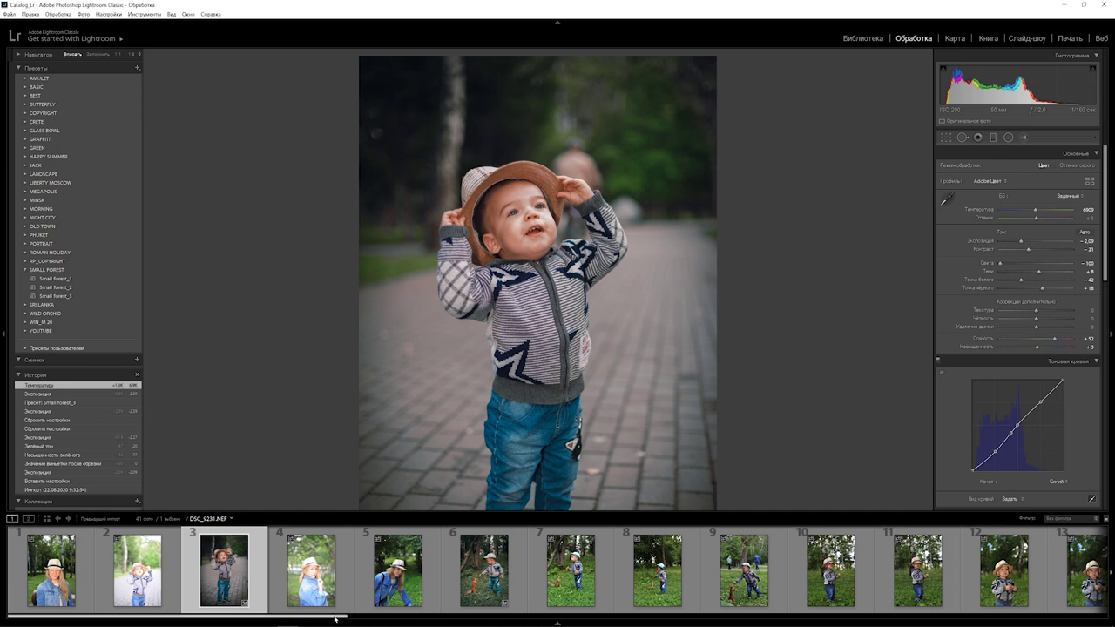
pyautogui.moveTo(335, 619); pyautogui.dragTo(681, 620)
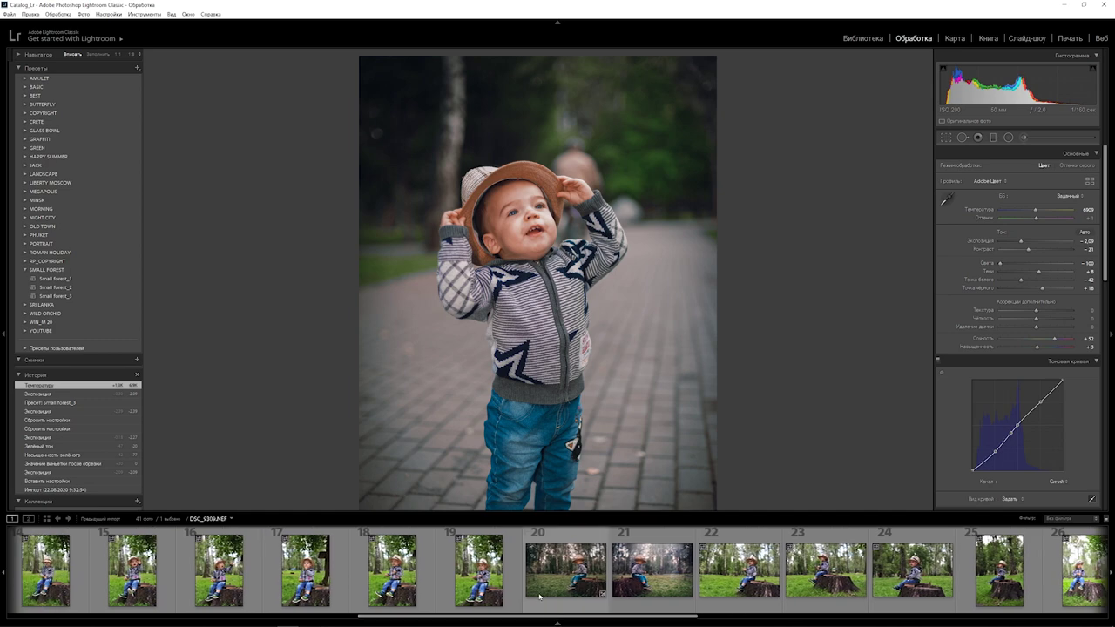
pyautogui.click(540, 597)
pyautogui.press('t')
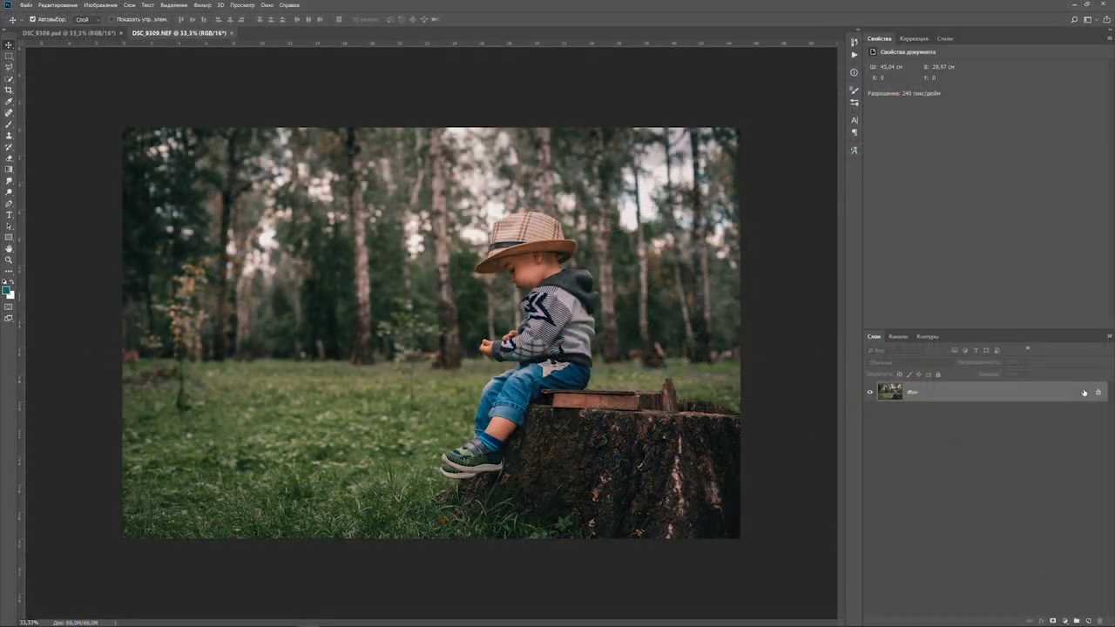
# Duplicate the Фон background layer and add a Black & White adjustment layer
pyautogui.moveTo(1085, 393); pyautogui.dragTo(1089, 621)
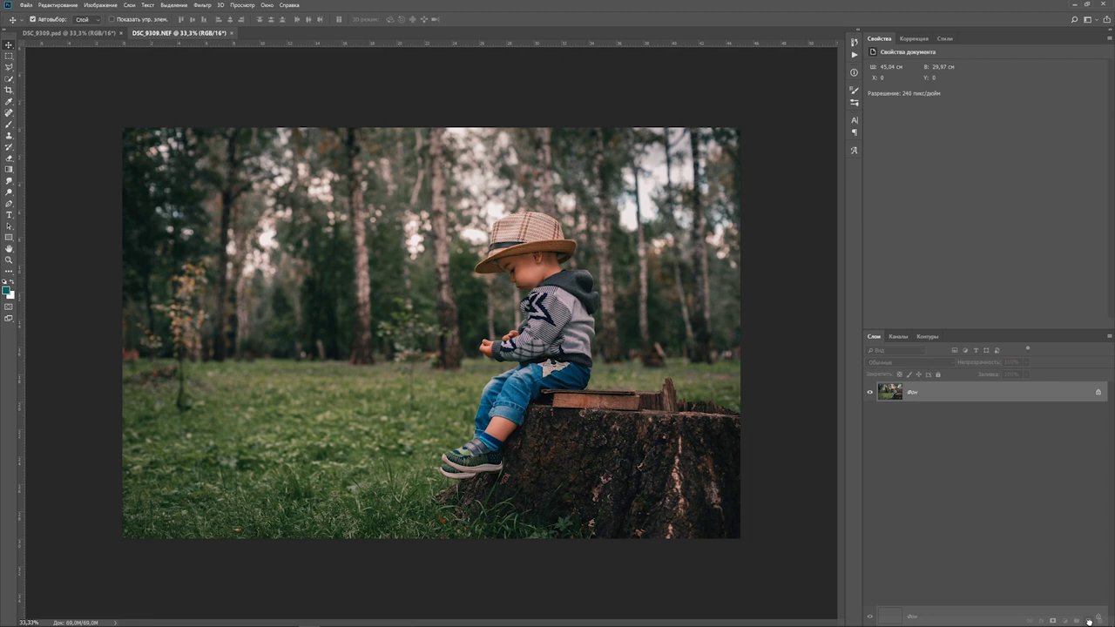
pyautogui.moveTo(1089, 622); pyautogui.dragTo(1089, 622)
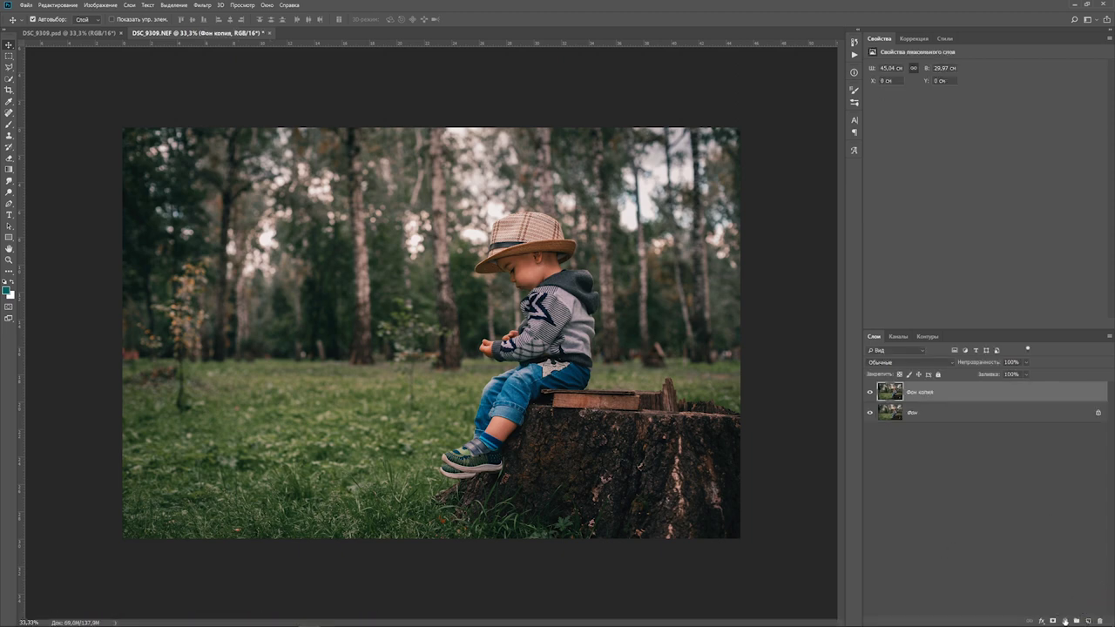
pyautogui.click(1064, 621)
pyautogui.click(1067, 551)
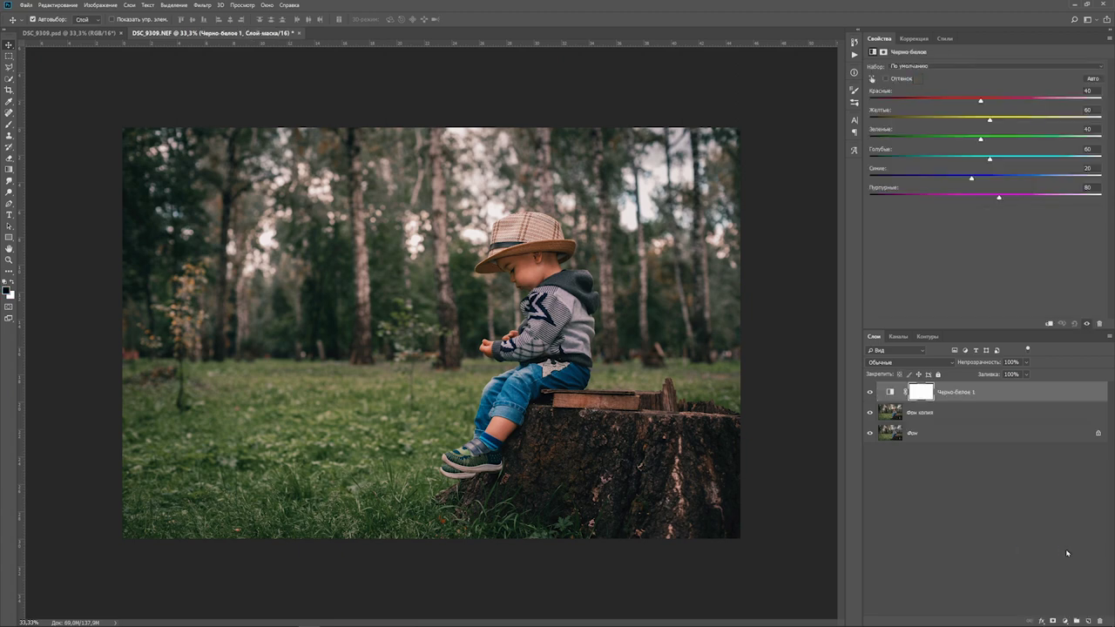
# Set the Black & White layer to Overlay blend at 10% opacity
pyautogui.click(953, 363)
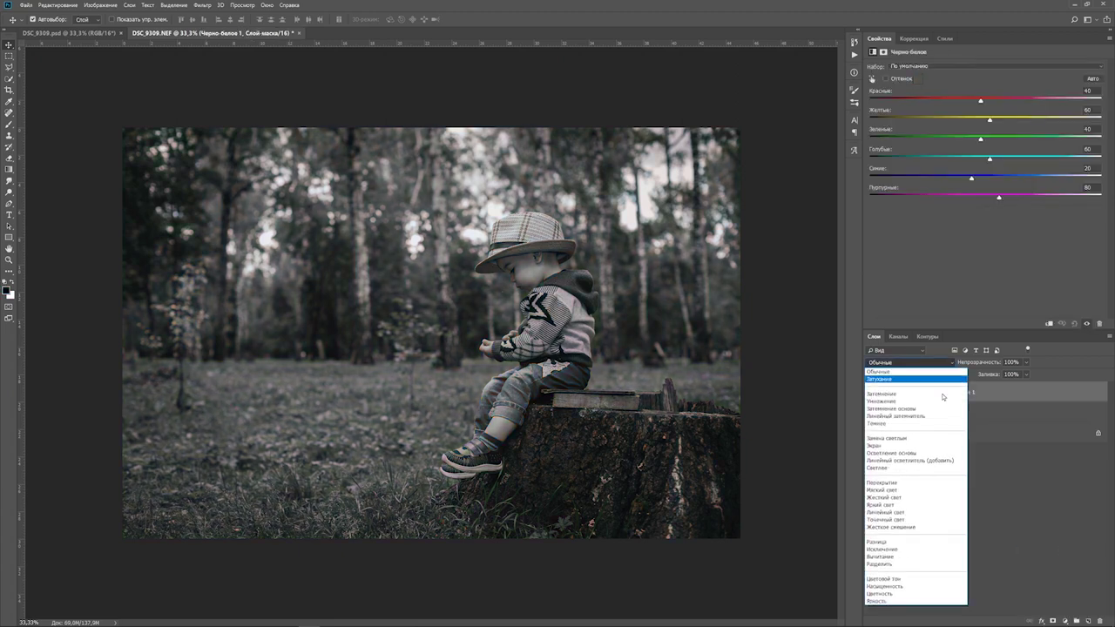
pyautogui.click(922, 487)
pyautogui.press('1')
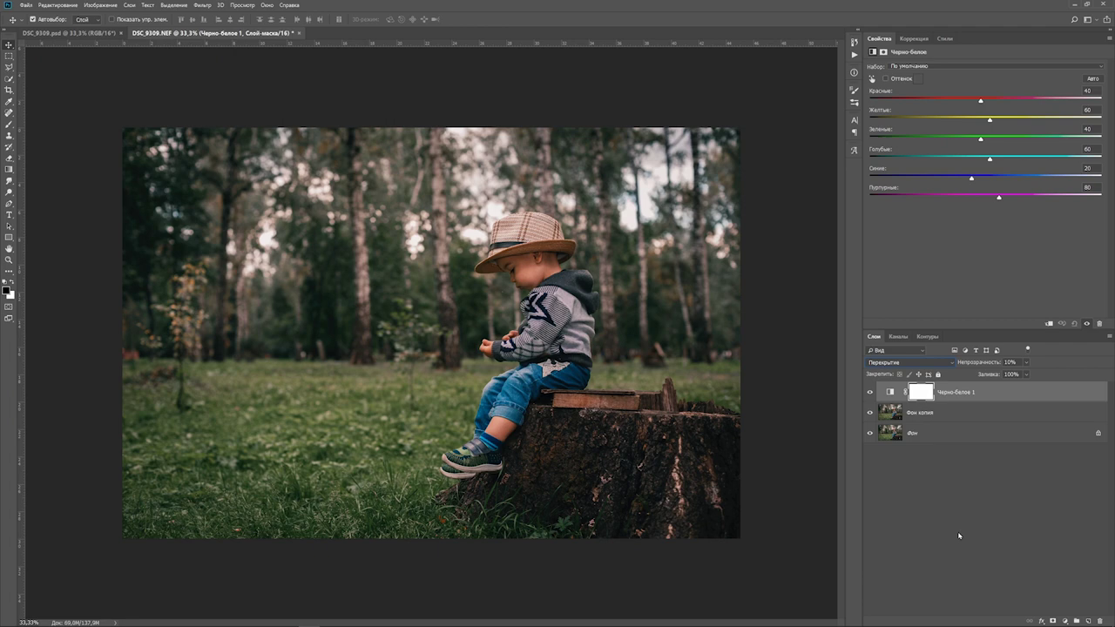
pyautogui.click(1065, 621)
# Add a Levels layer with input levels 7, 1.23 and 255
pyautogui.click(1084, 501)
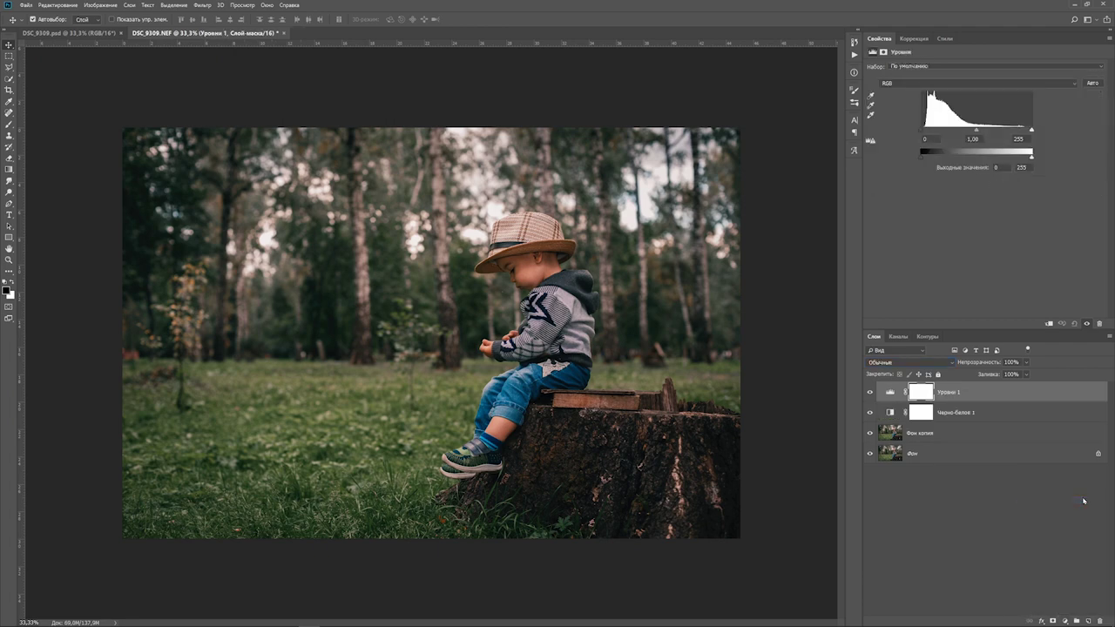
pyautogui.moveTo(977, 130); pyautogui.dragTo(968, 130)
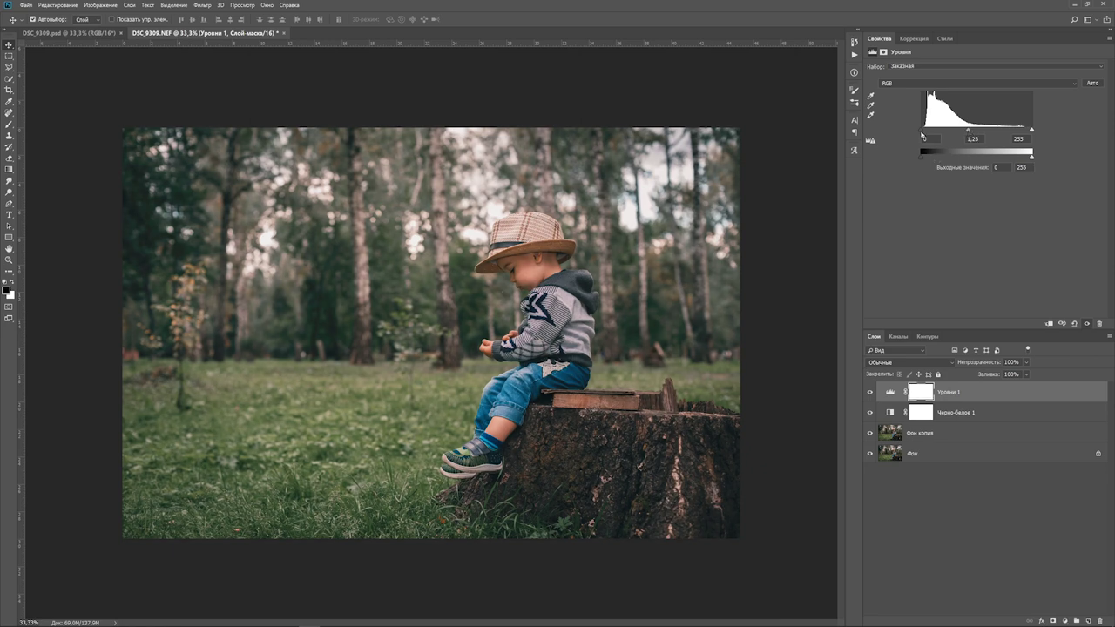
pyautogui.moveTo(923, 131); pyautogui.dragTo(925, 131)
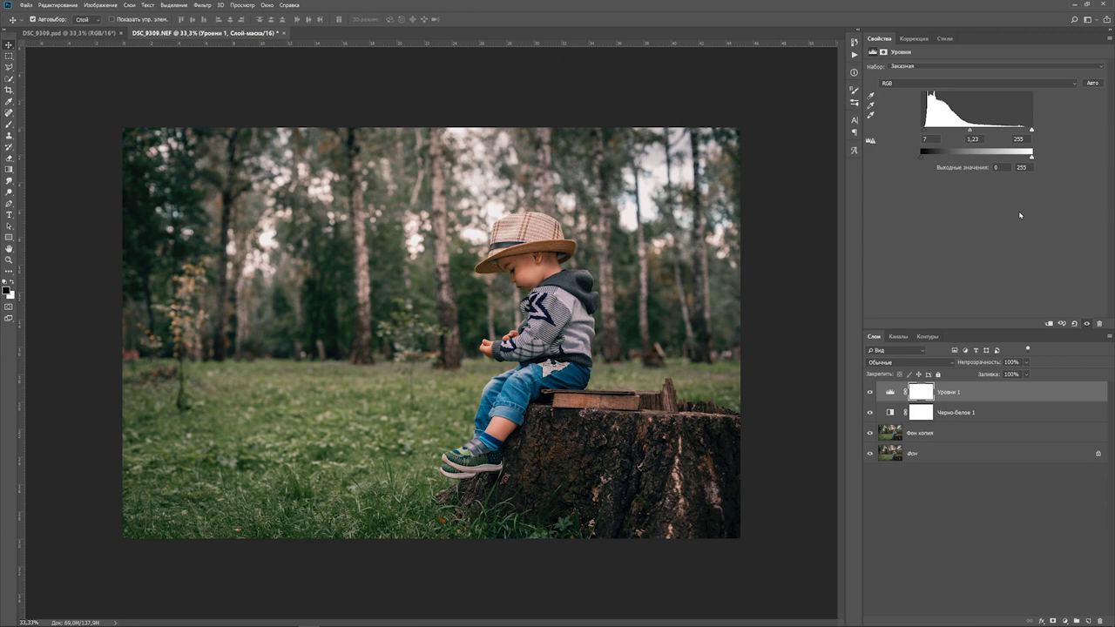
# Merge all visible layers into Layer 1 and go to Alien Skin Exposure X4 in the Filter menu
pyautogui.press('ctrl')
pyautogui.hotkey('ctrl', 'shift', 'alt', 'e')
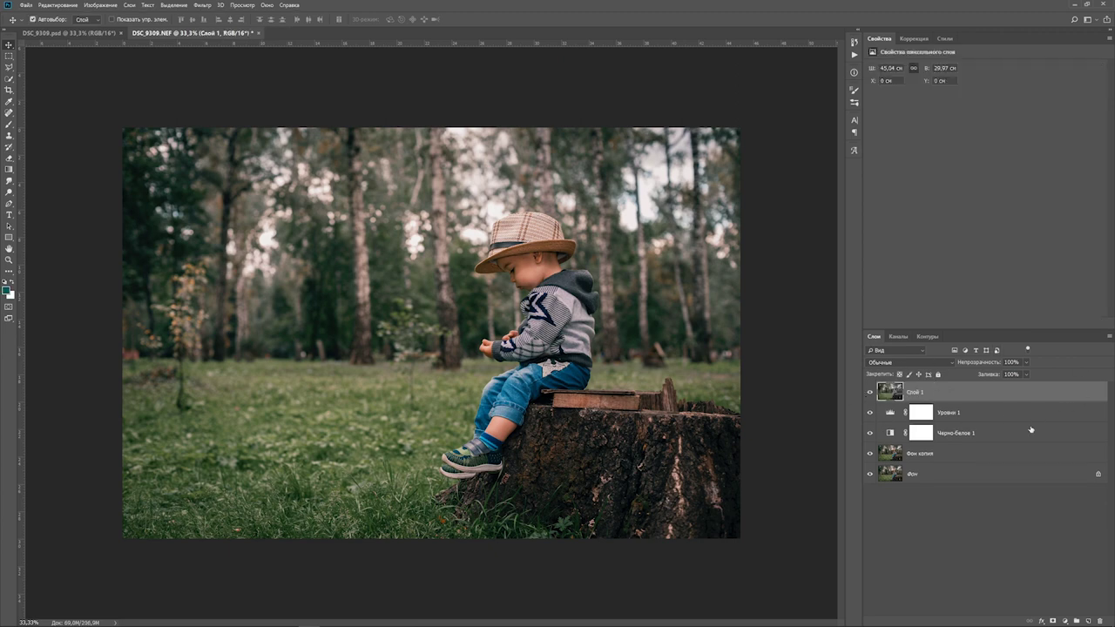
pyautogui.click(203, 5)
pyautogui.moveTo(212, 225)
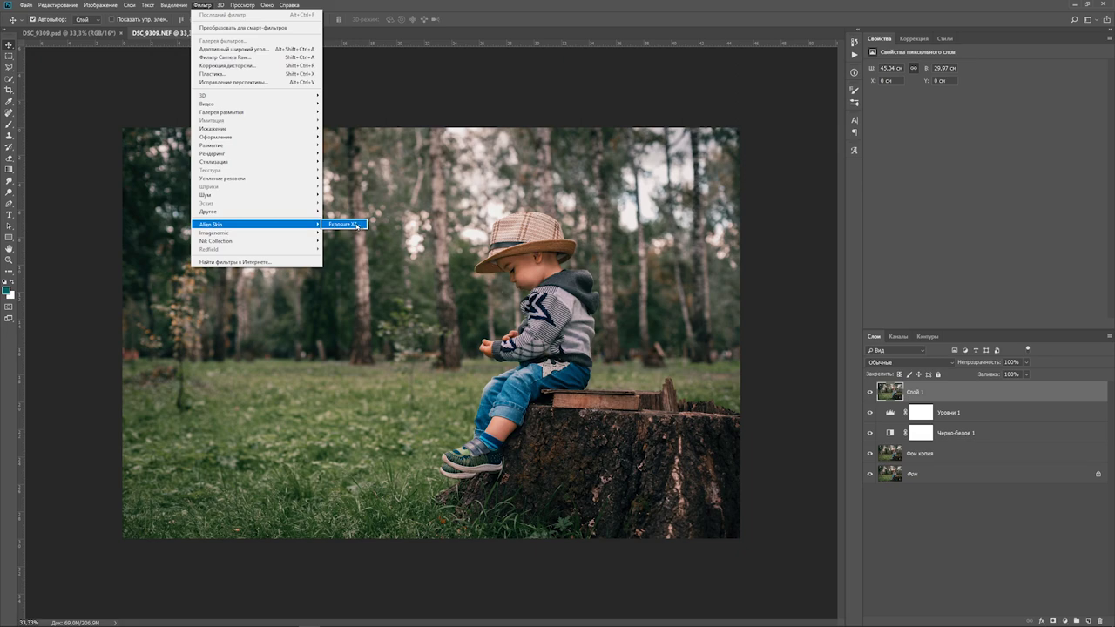
# Launch Exposure X4 and apply the Blue and Yellow preset at 70 overall intensity
pyautogui.click(360, 225)
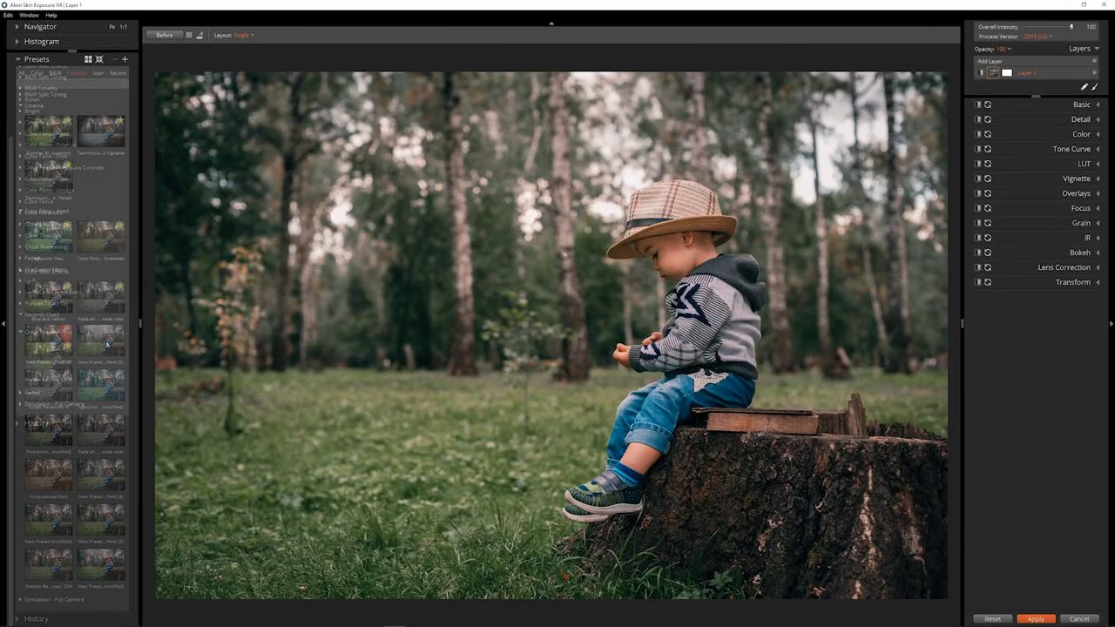
pyautogui.click(39, 298)
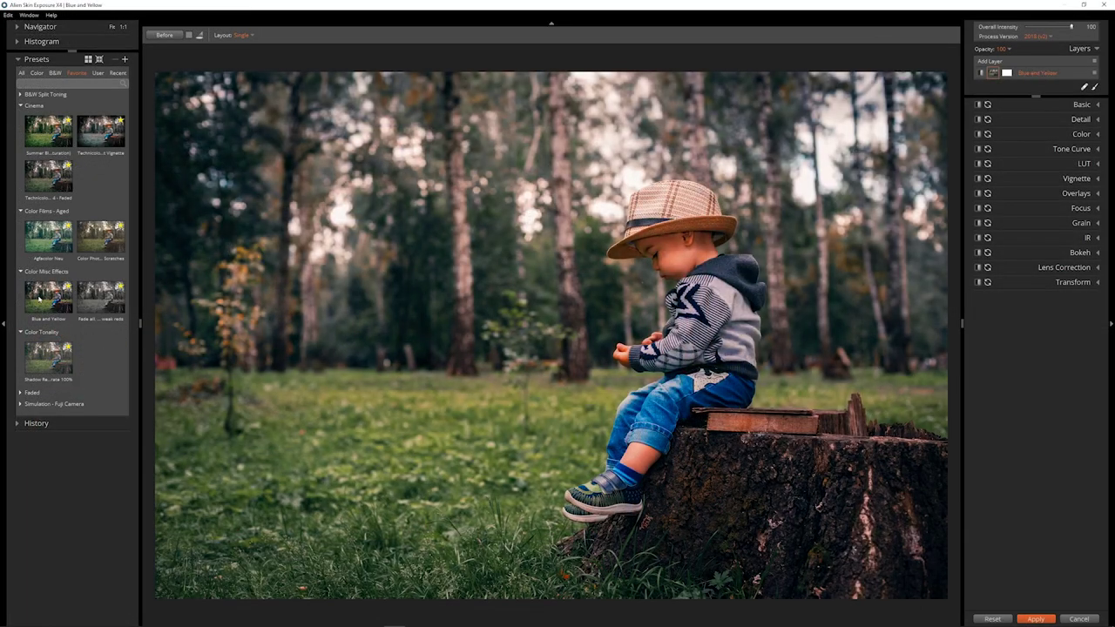
pyautogui.click(39, 299)
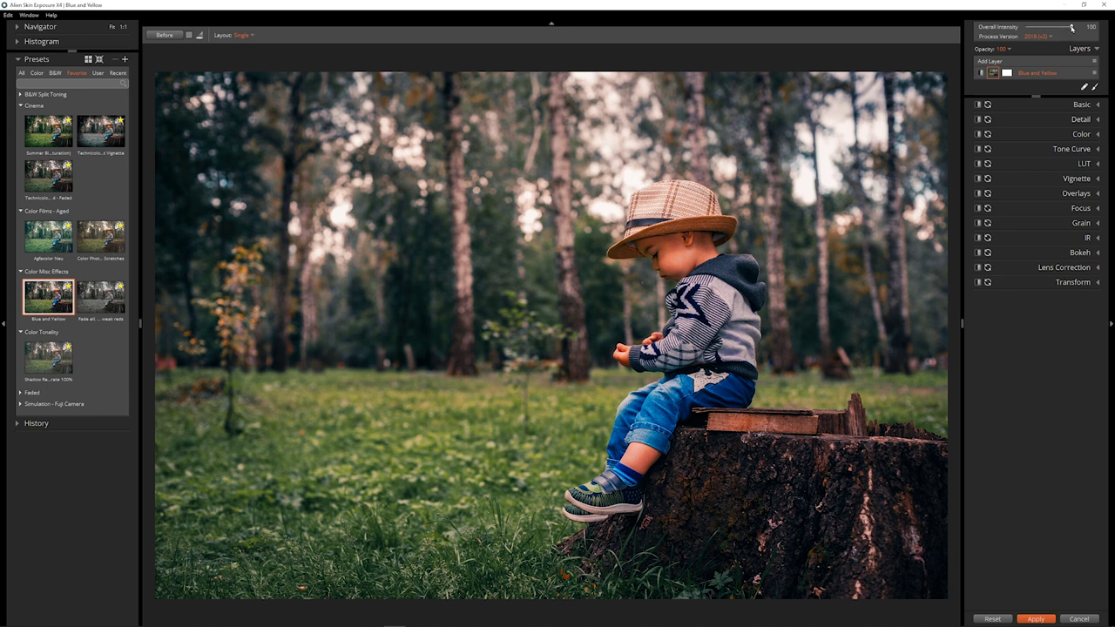
pyautogui.moveTo(1072, 27); pyautogui.dragTo(1059, 27)
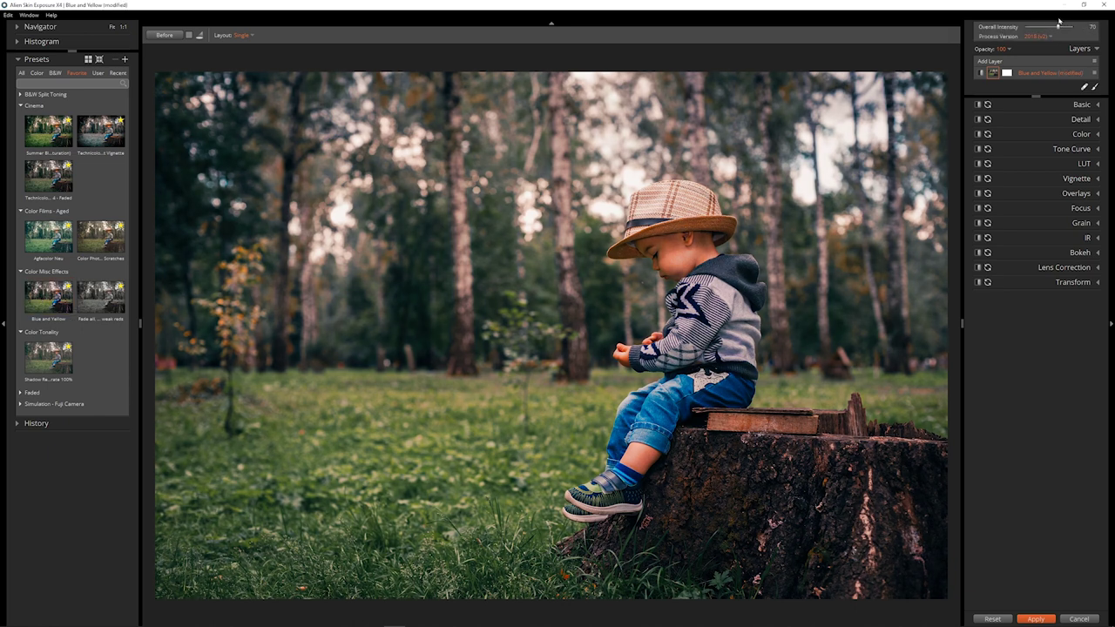
# Lower Midtones saturation to -27, then browse the Recently Used presets
pyautogui.click(1097, 135)
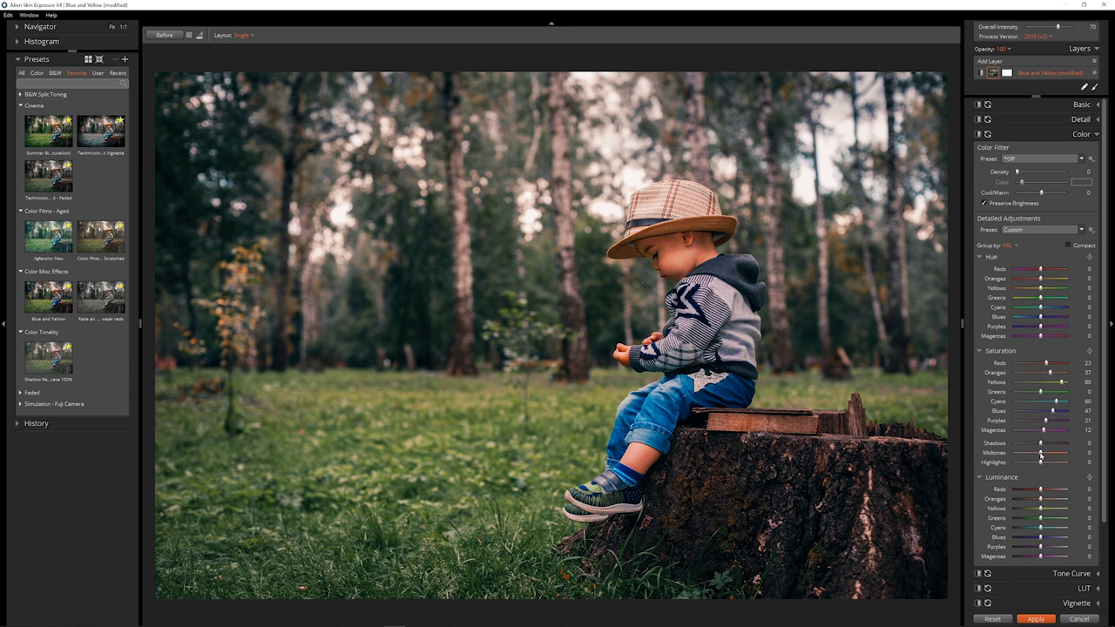
pyautogui.moveTo(1040, 453); pyautogui.dragTo(1033, 455)
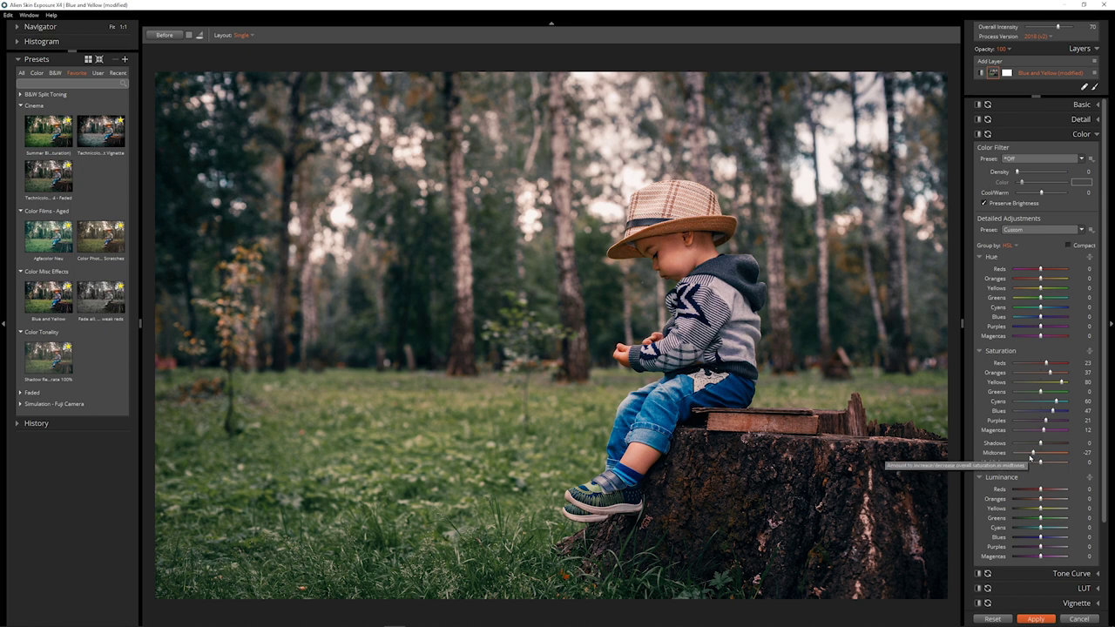
pyautogui.click(21, 72)
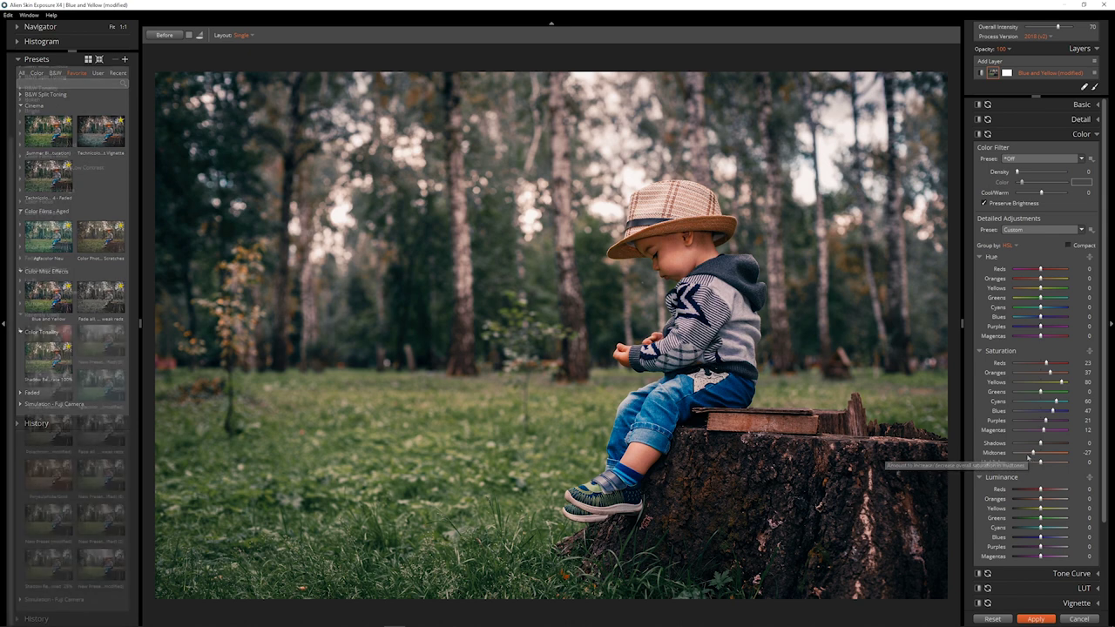
pyautogui.scroll(-5, 19, 329)
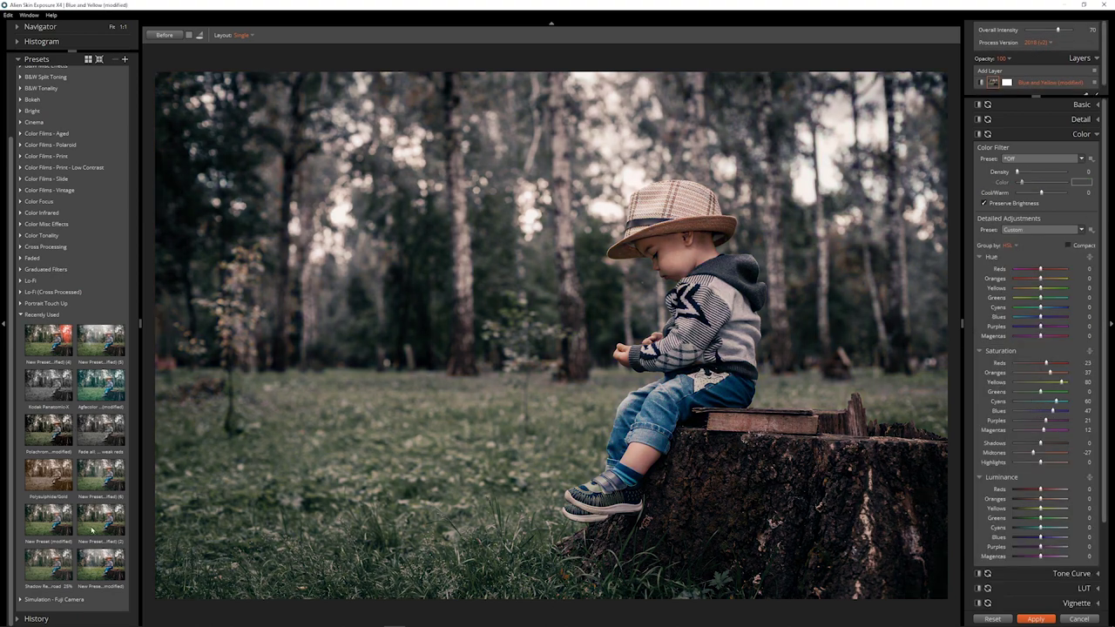
# Apply the hazy, brighter Recently Used preset and send the result back to Photoshop
pyautogui.click(108, 563)
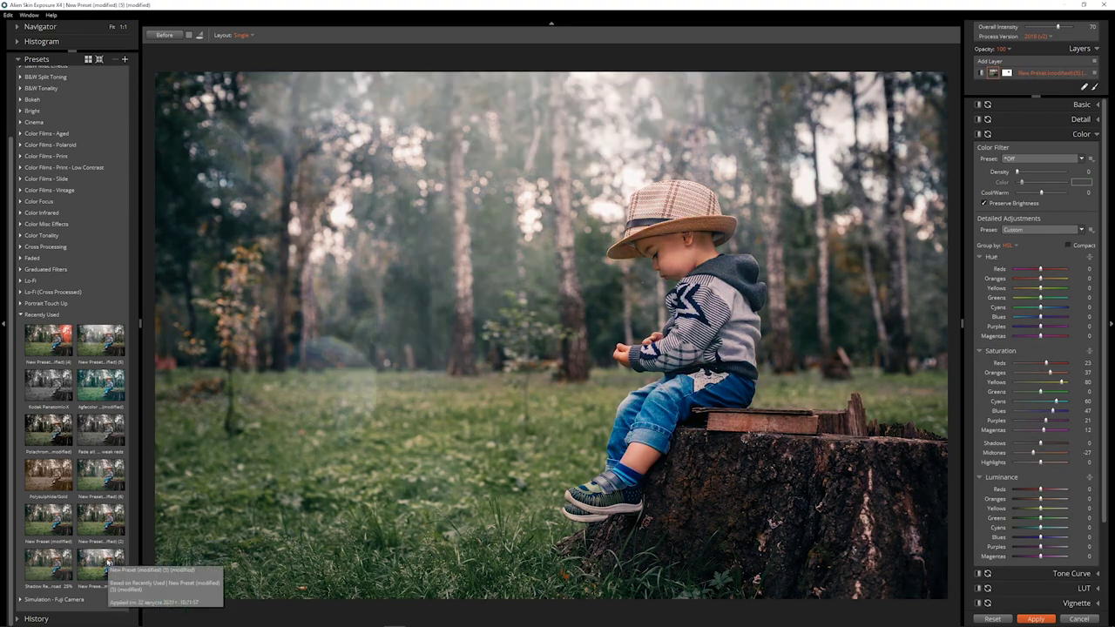
pyautogui.click(96, 564)
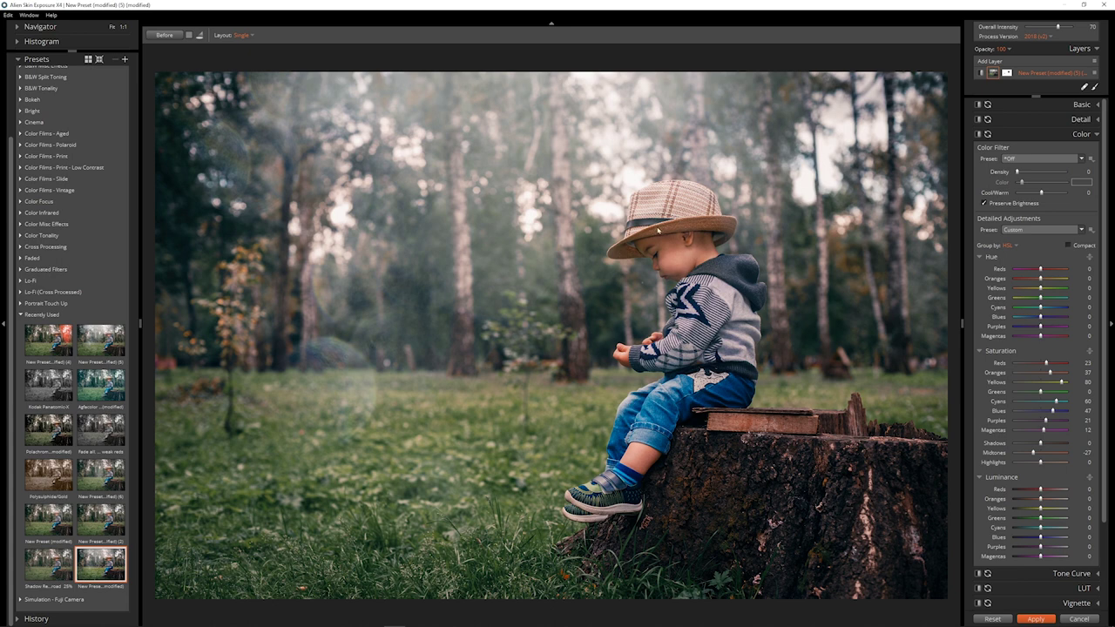
pyautogui.click(1095, 88)
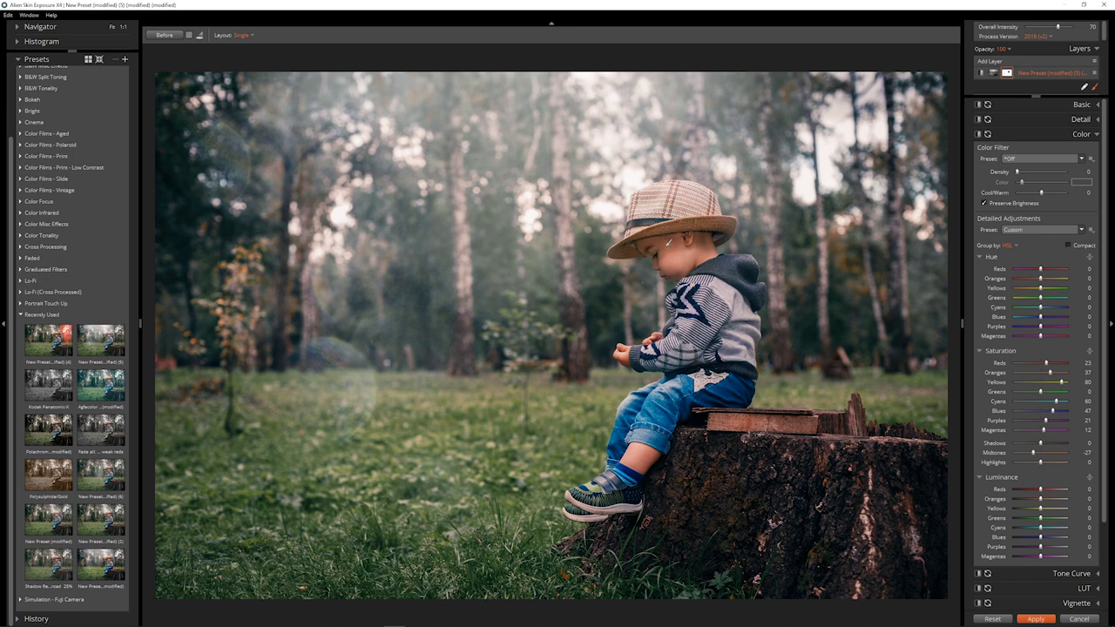
pyautogui.click(1036, 620)
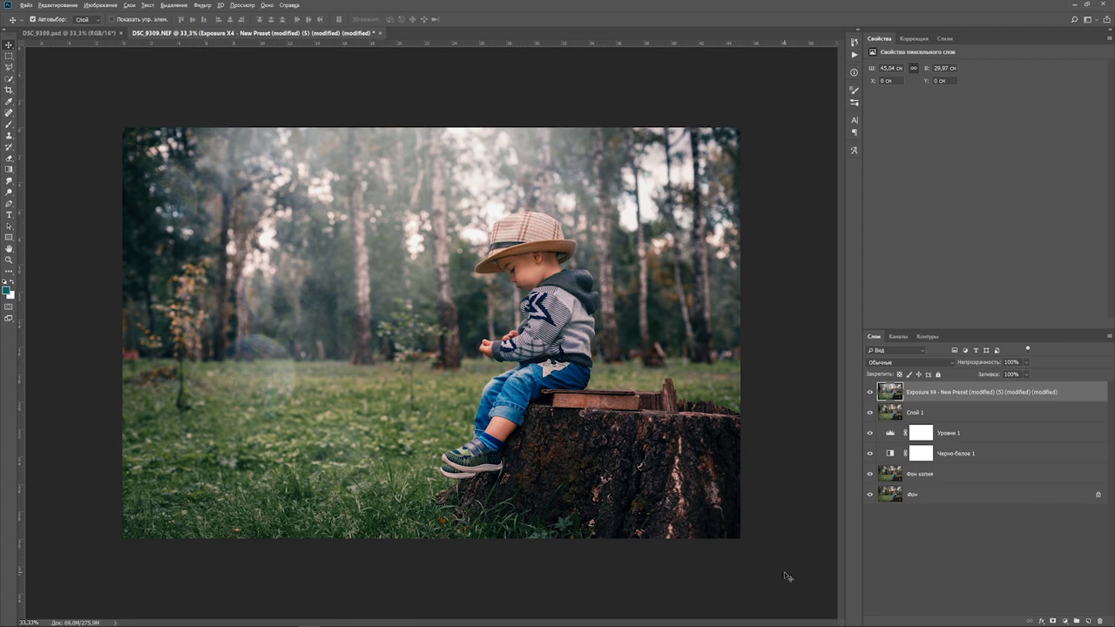
# Merge all visible layers into Слой 2 and zoom in on the stump
pyautogui.press('ctrl')
pyautogui.hotkey('ctrl', 'shift', 'alt', 'e')
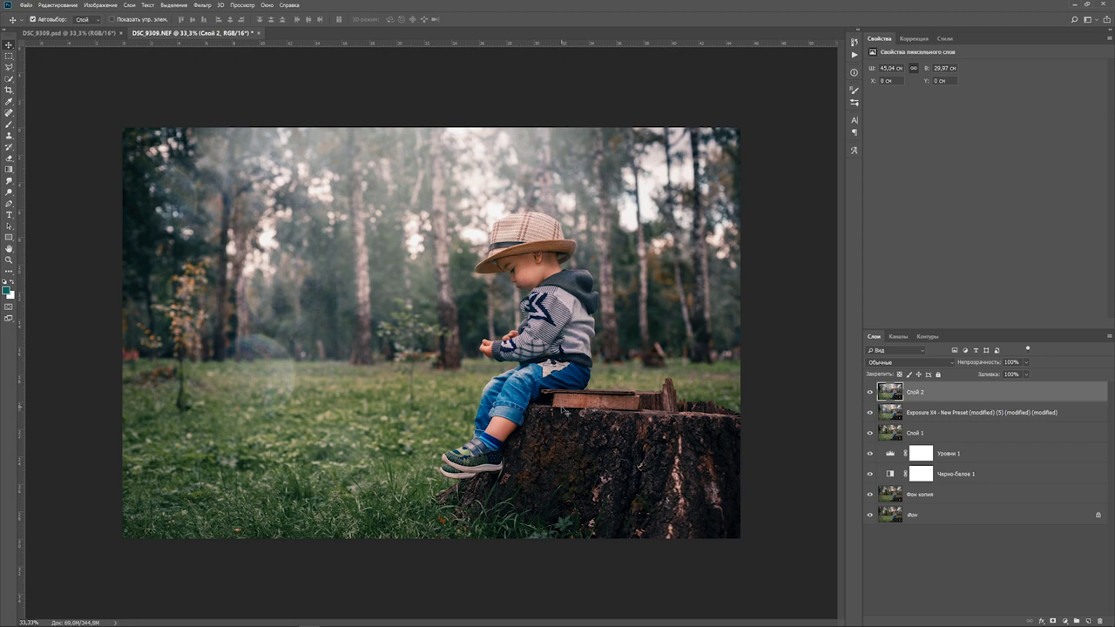
pyautogui.click(9, 67)
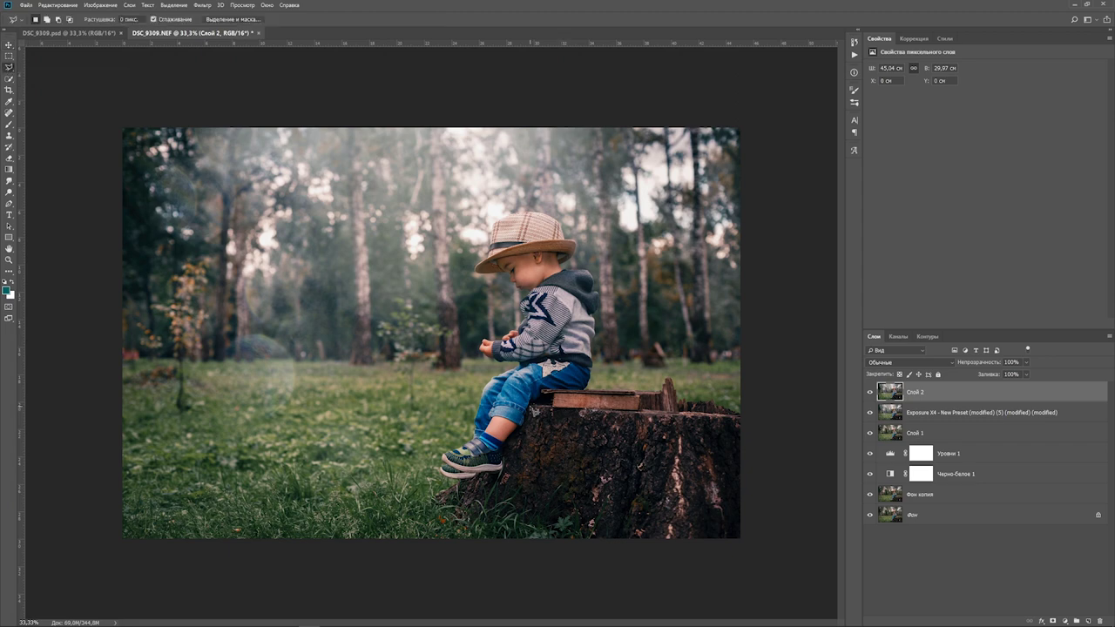
pyautogui.hotkey('ctrl', '+')
pyautogui.hotkey('ctrl', '+')
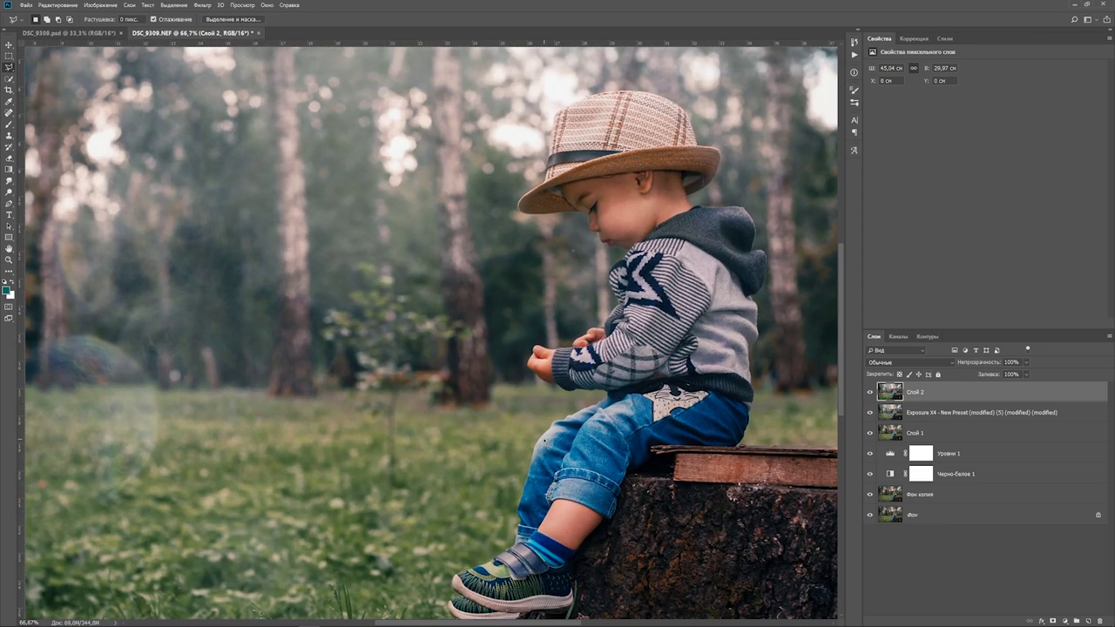
pyautogui.moveTo(538, 433); pyautogui.dragTo(309, 294)
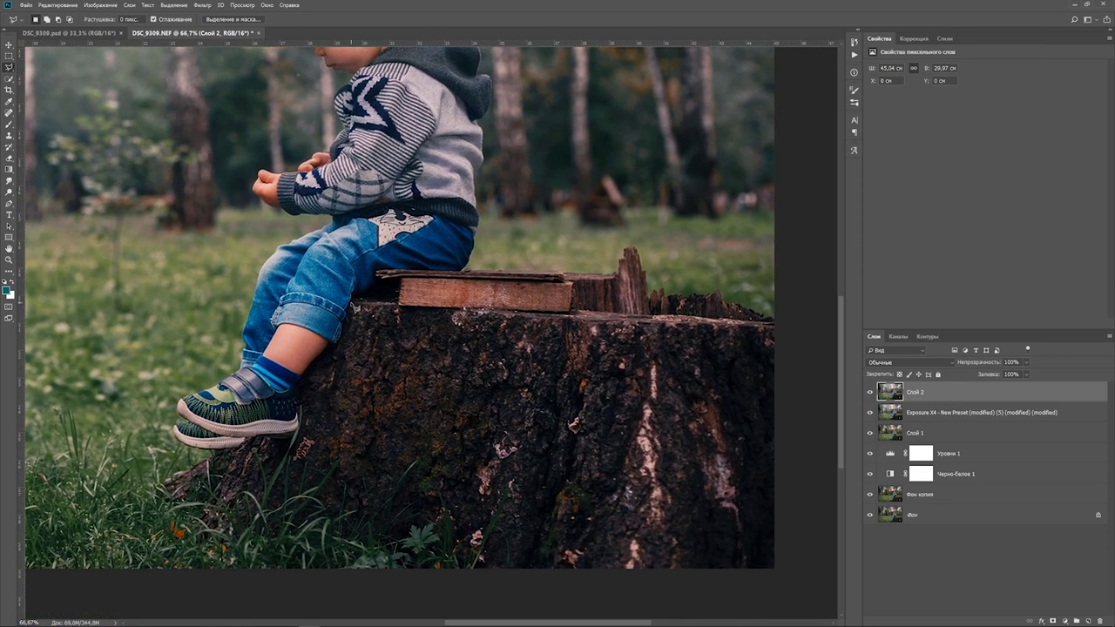
# Select the stump's upper band with the Polygonal Lasso and cut it to Слой 3
pyautogui.click(352, 305)
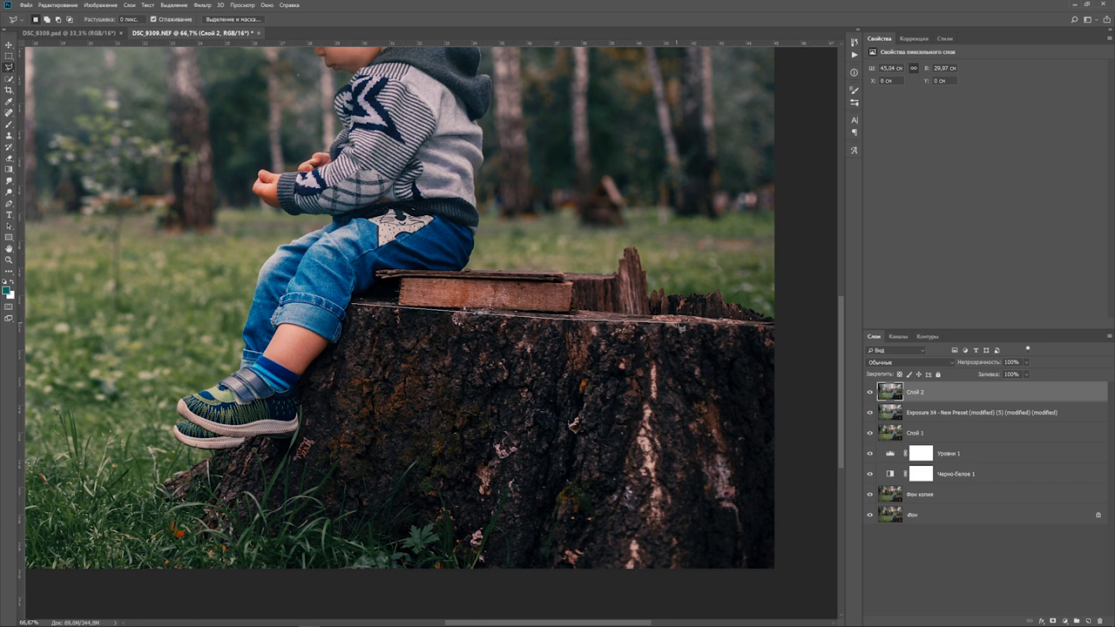
pyautogui.click(777, 328)
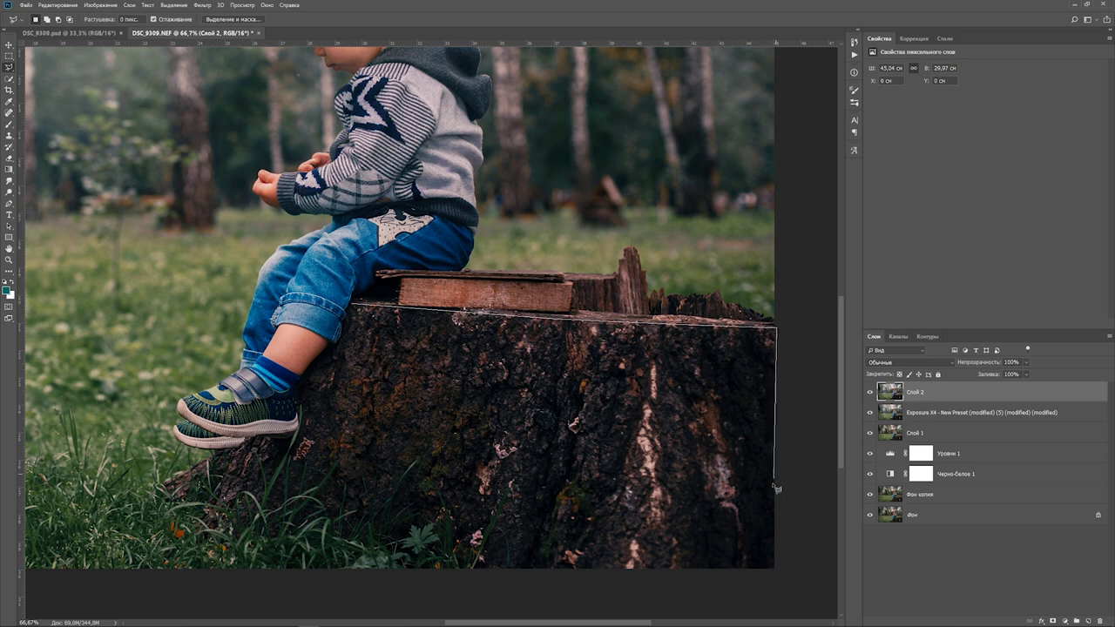
pyautogui.click(776, 457)
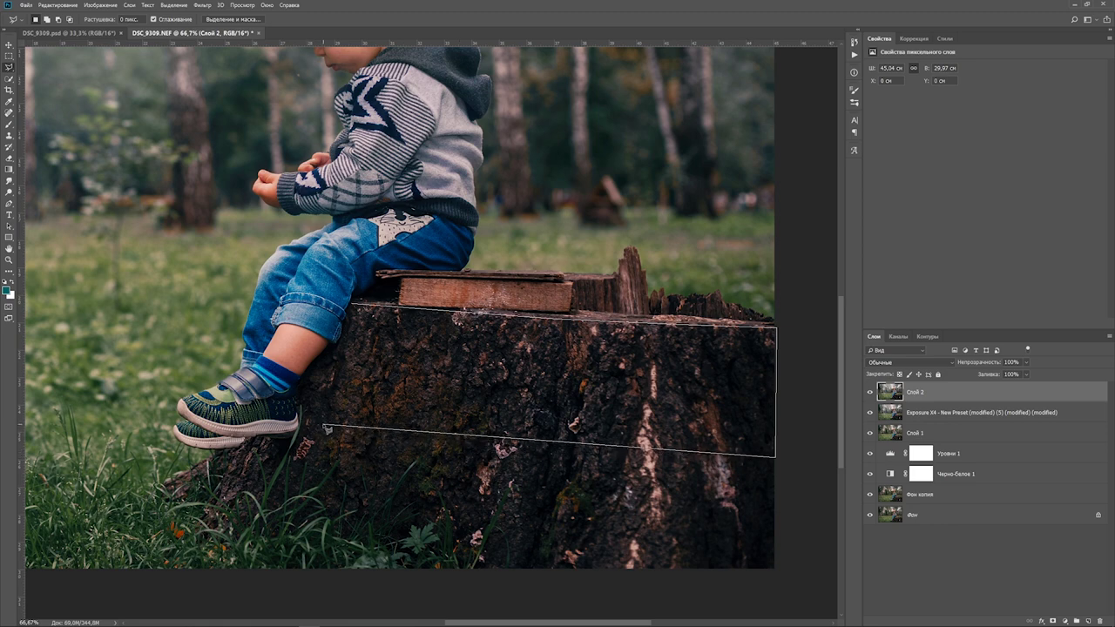
pyautogui.click(323, 425)
pyautogui.click(350, 304)
pyautogui.rightClick(442, 358)
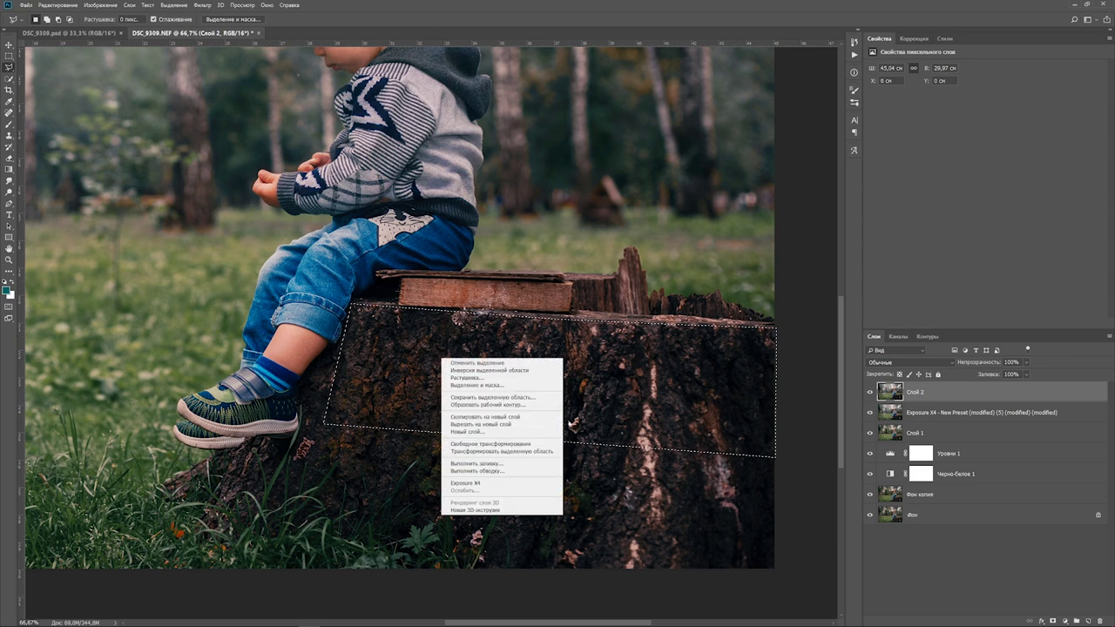
pyautogui.click(524, 425)
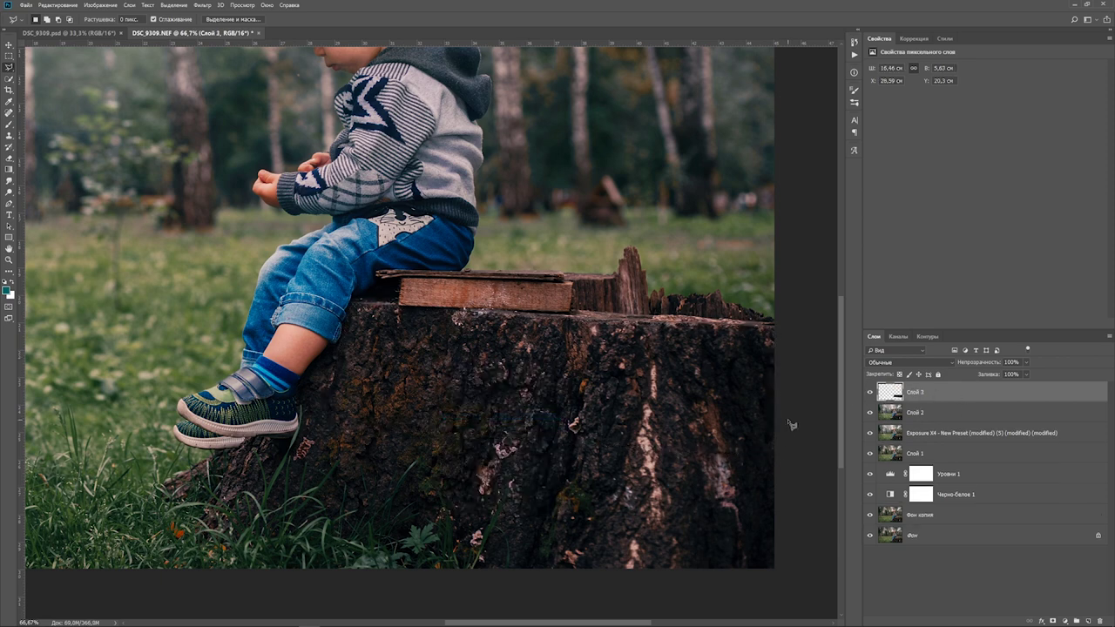
# Warp the stump piece on Слой 3, raising and curving its top edge
pyautogui.hotkey('ctrl', 't')
pyautogui.rightClick(617, 397)
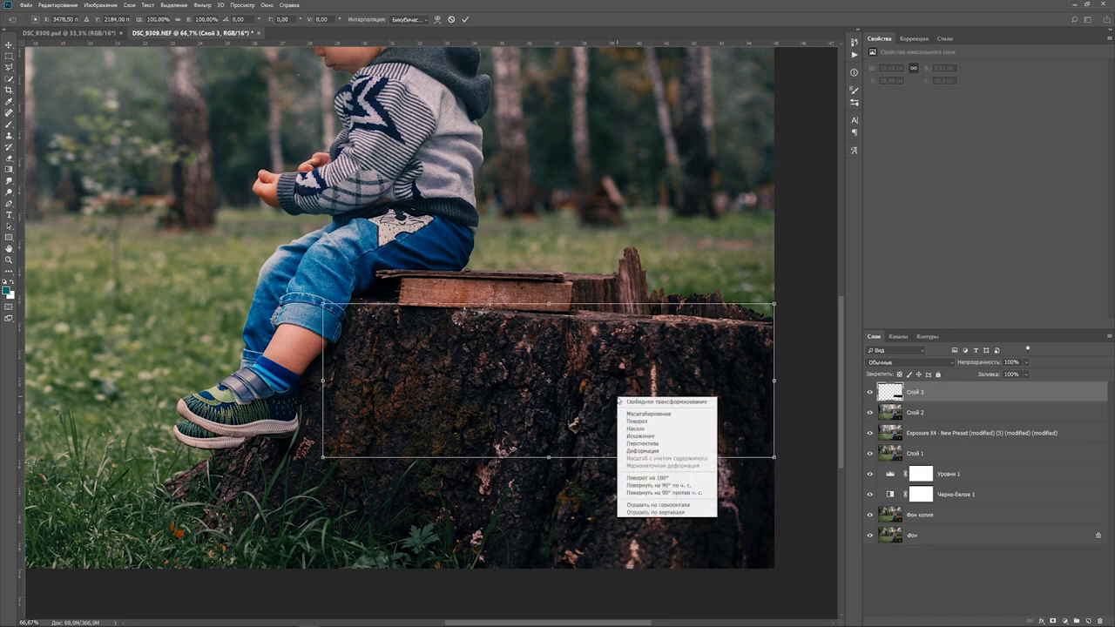
pyautogui.click(643, 451)
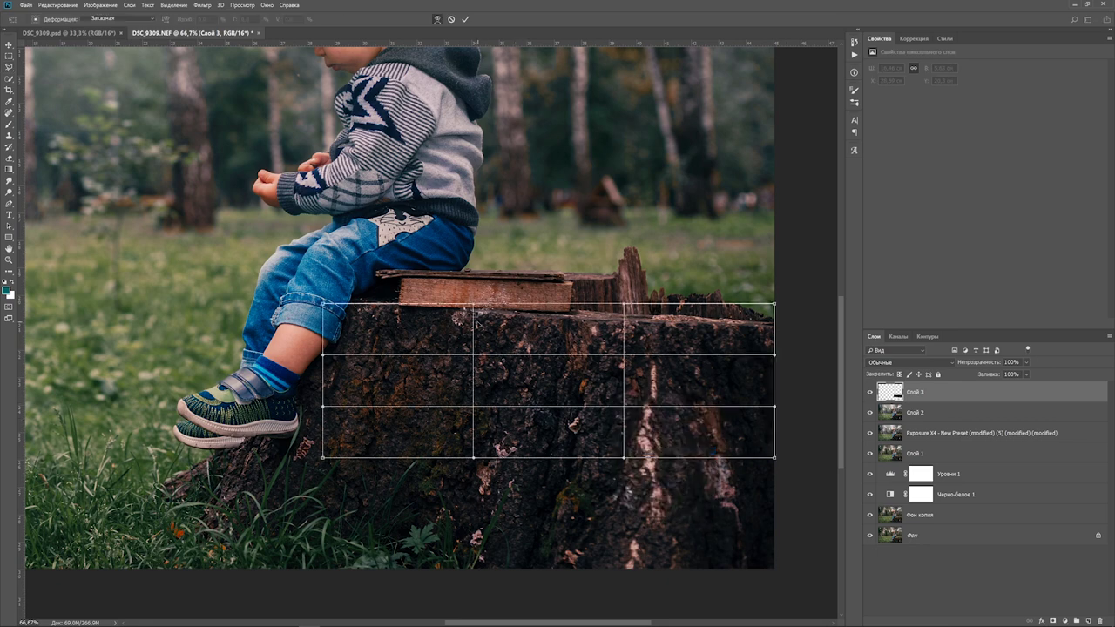
pyautogui.moveTo(323, 305); pyautogui.dragTo(328, 278)
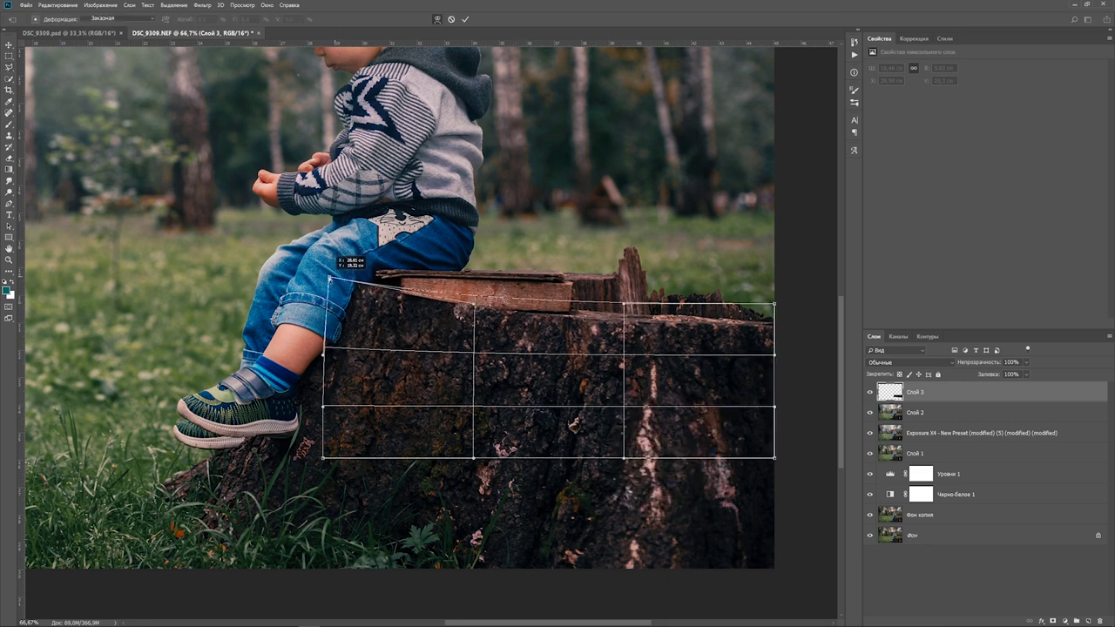
pyautogui.moveTo(410, 292); pyautogui.dragTo(456, 251)
pyautogui.moveTo(593, 302); pyautogui.dragTo(601, 278)
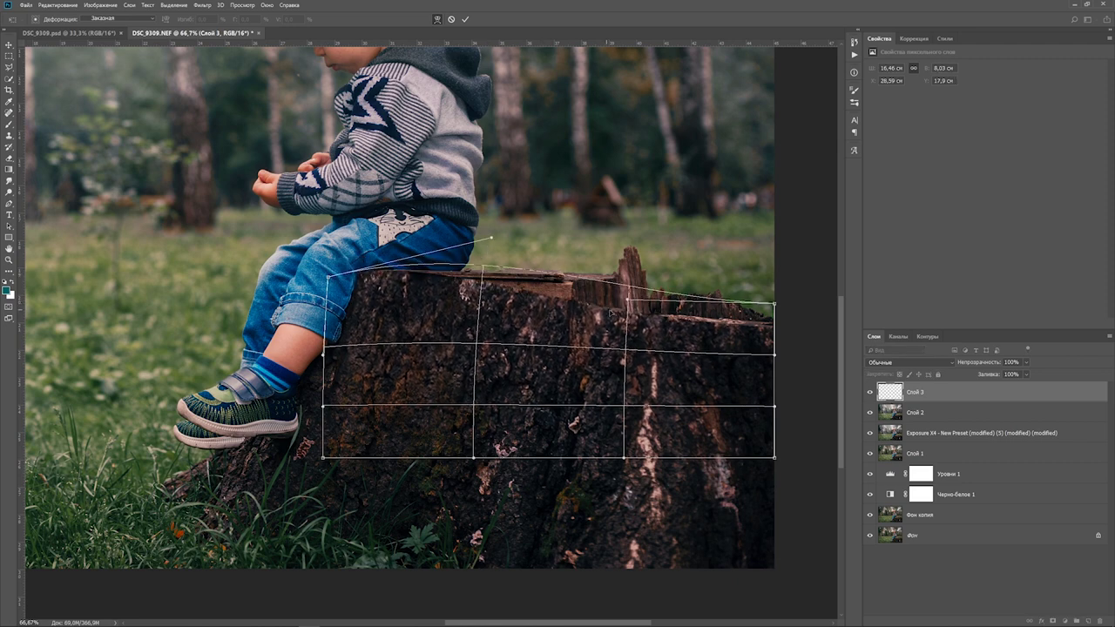
pyautogui.moveTo(579, 346); pyautogui.dragTo(575, 324)
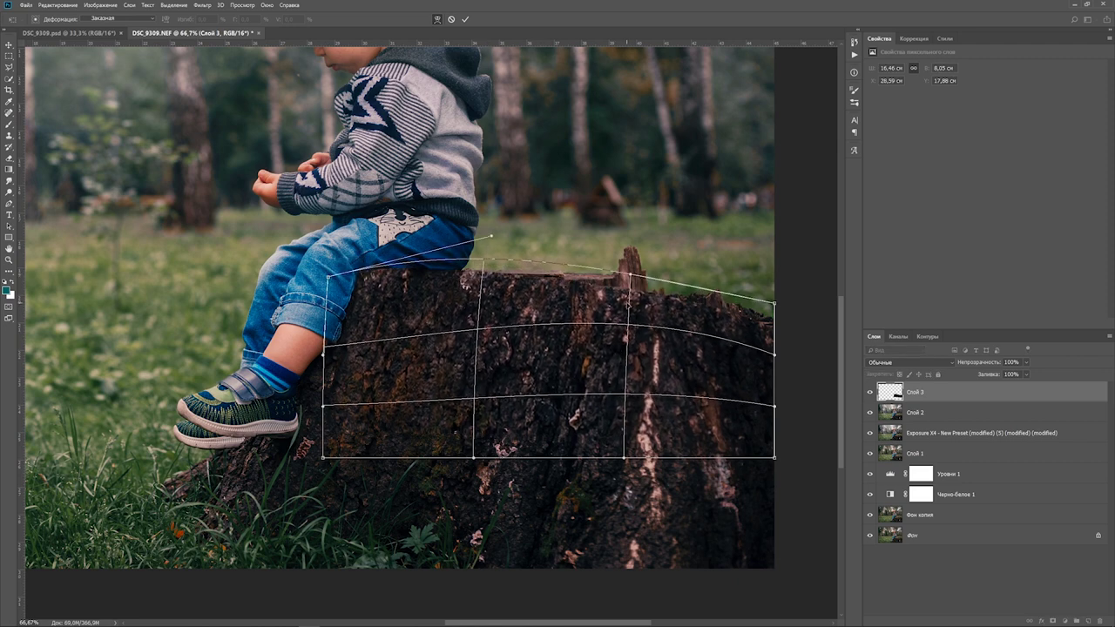
pyautogui.moveTo(466, 320); pyautogui.dragTo(469, 315)
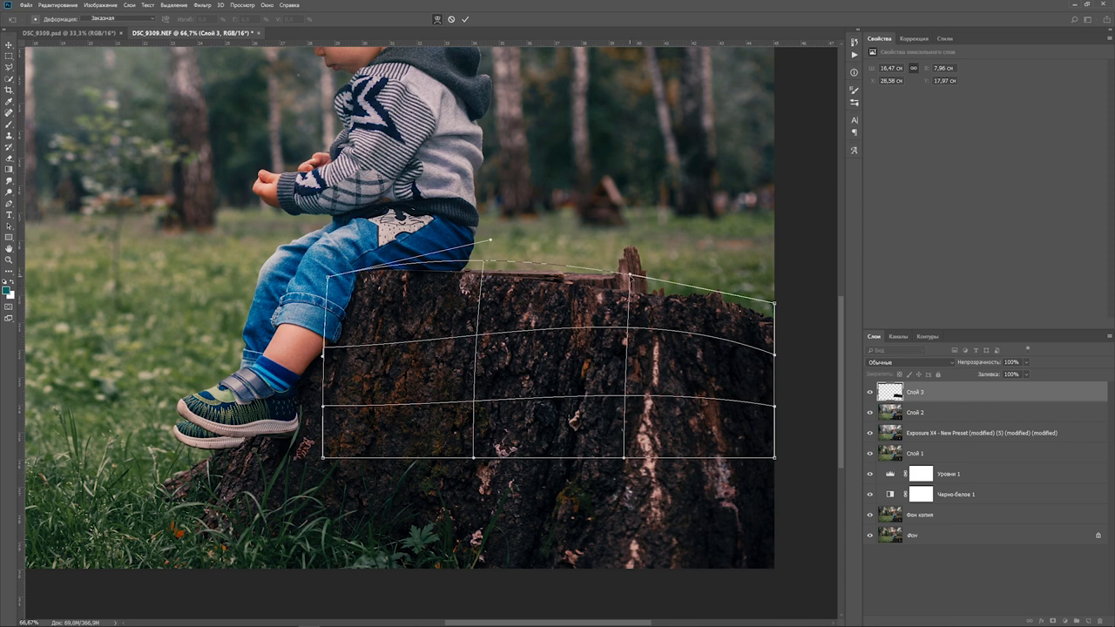
# Refine the warp mesh around the stump top and commit the warp
pyautogui.moveTo(628, 275); pyautogui.dragTo(633, 277)
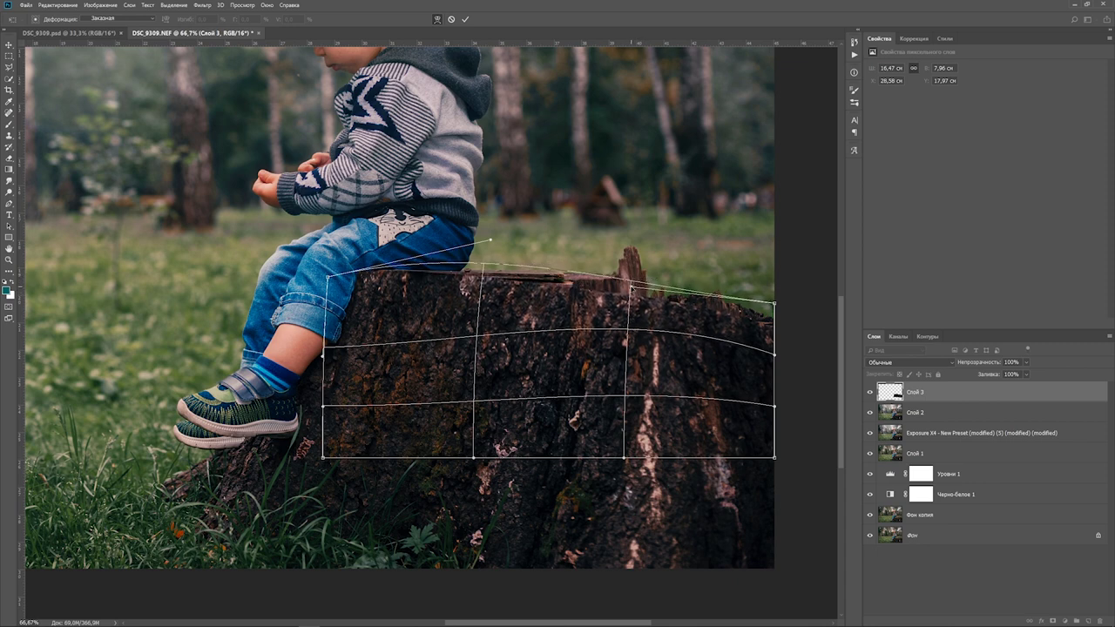
pyautogui.moveTo(695, 328); pyautogui.dragTo(692, 352)
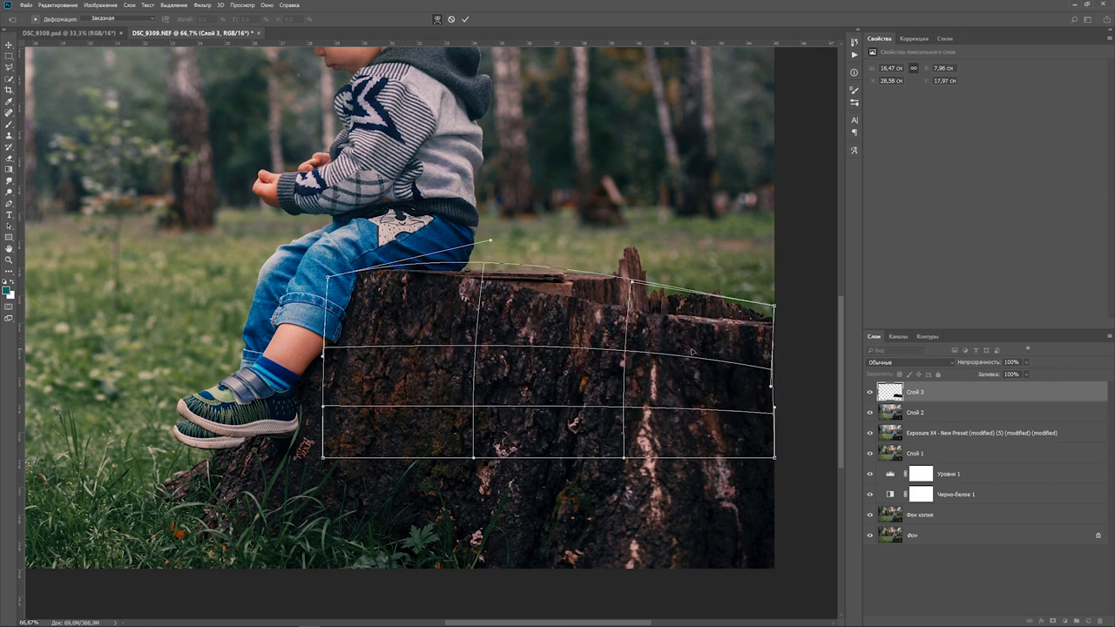
pyautogui.moveTo(774, 305); pyautogui.dragTo(775, 281)
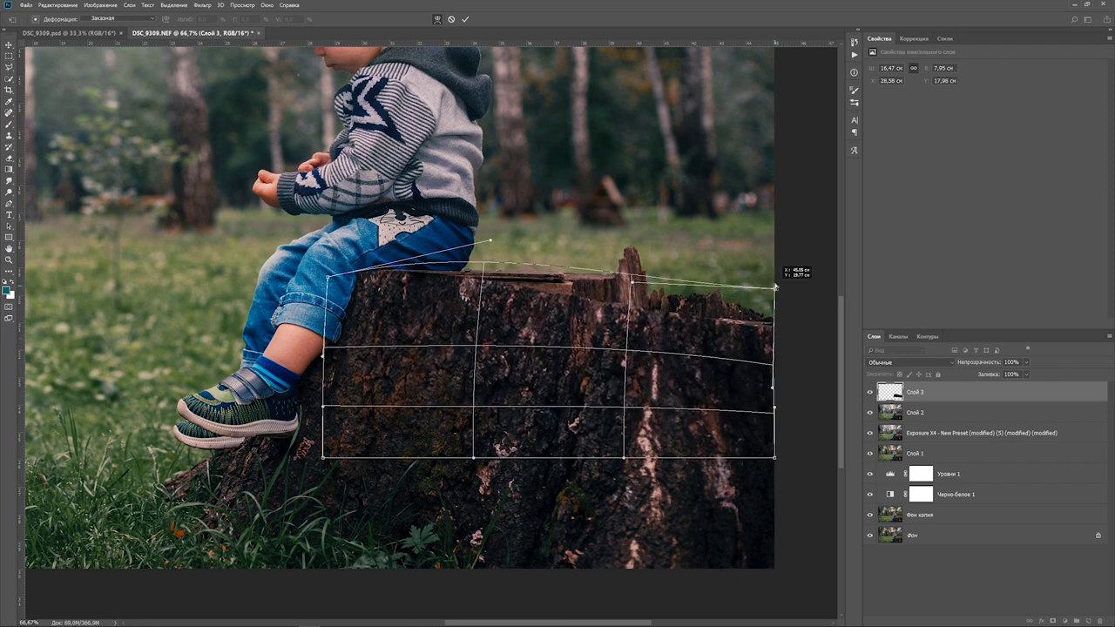
pyautogui.moveTo(627, 272); pyautogui.dragTo(652, 196)
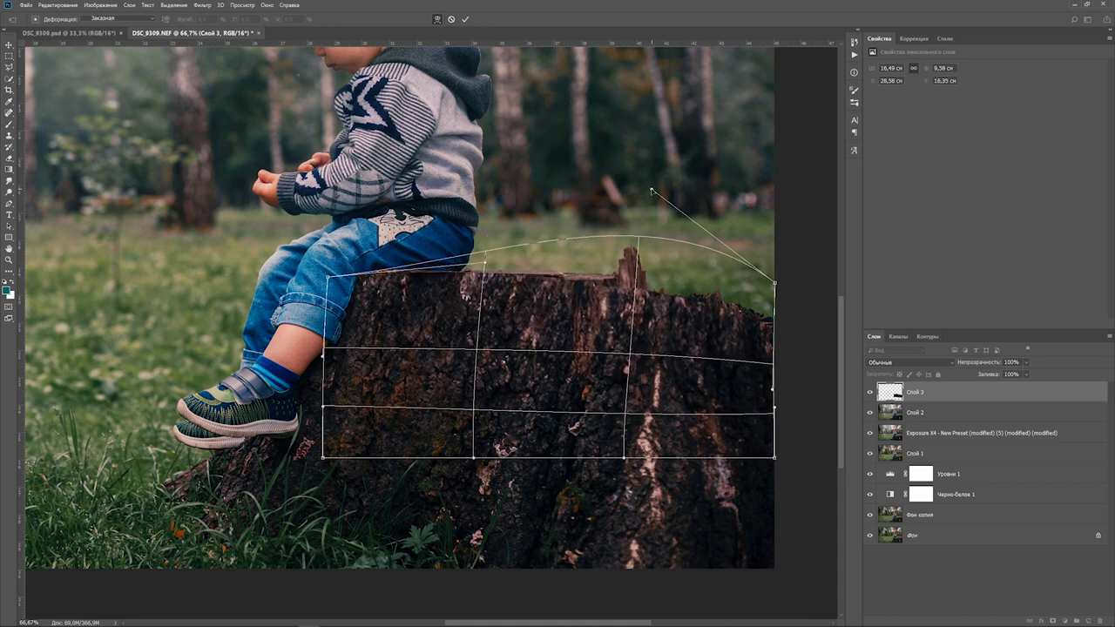
pyautogui.moveTo(756, 356); pyautogui.dragTo(758, 365)
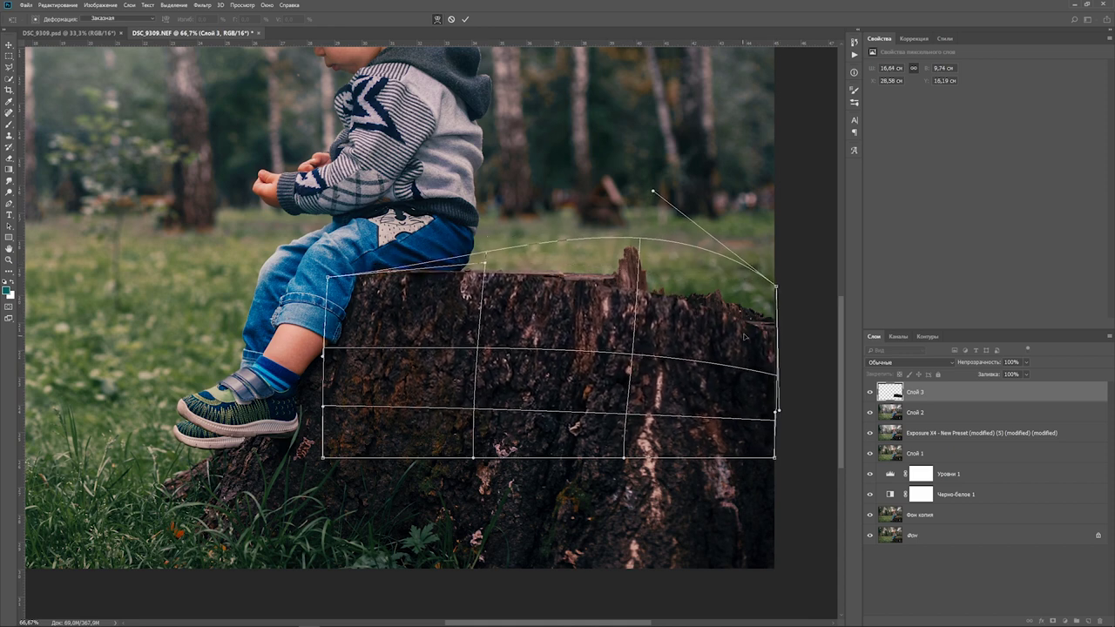
pyautogui.moveTo(652, 190); pyautogui.dragTo(640, 291)
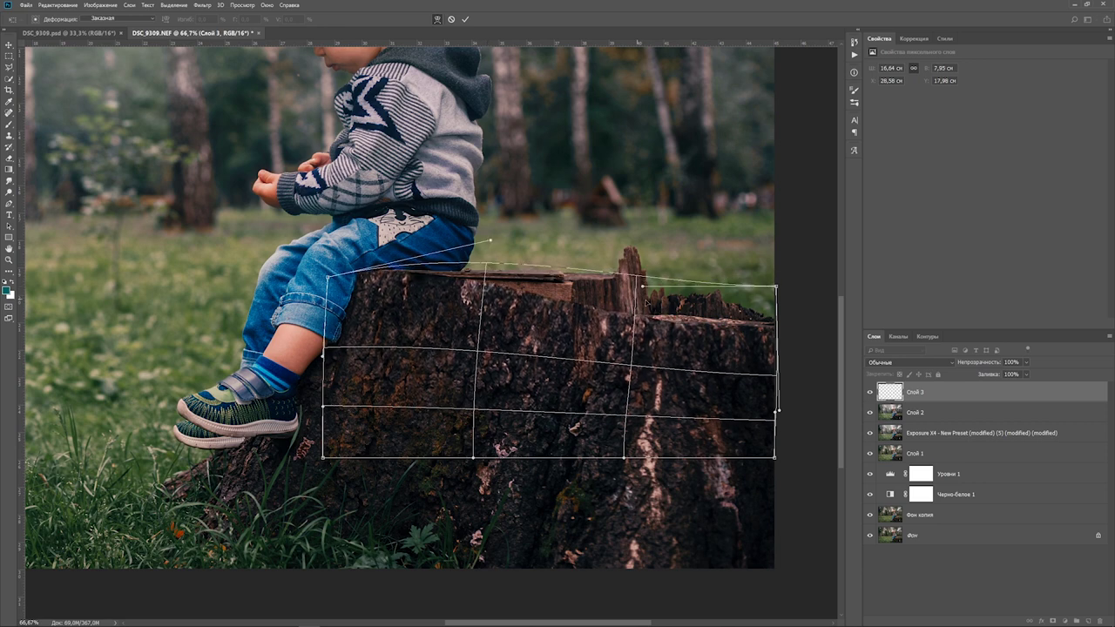
pyautogui.moveTo(559, 349)
pyautogui.mouseDown()
pyautogui.moveTo(559, 303)
pyautogui.moveTo(575, 289)
pyautogui.mouseUp()
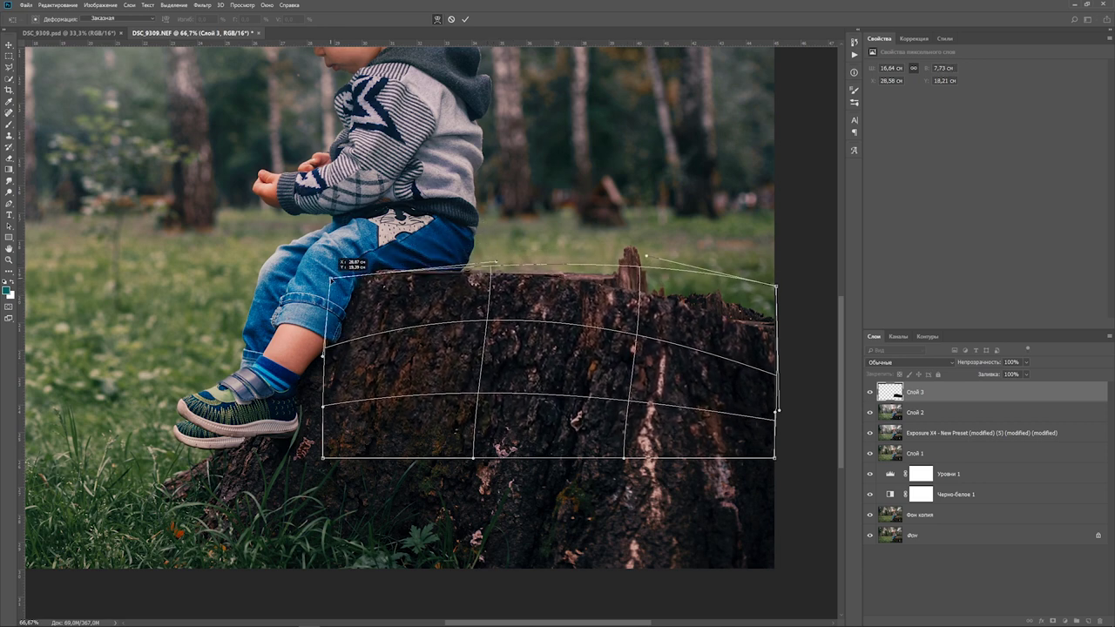
pyautogui.moveTo(645, 256); pyautogui.dragTo(649, 261)
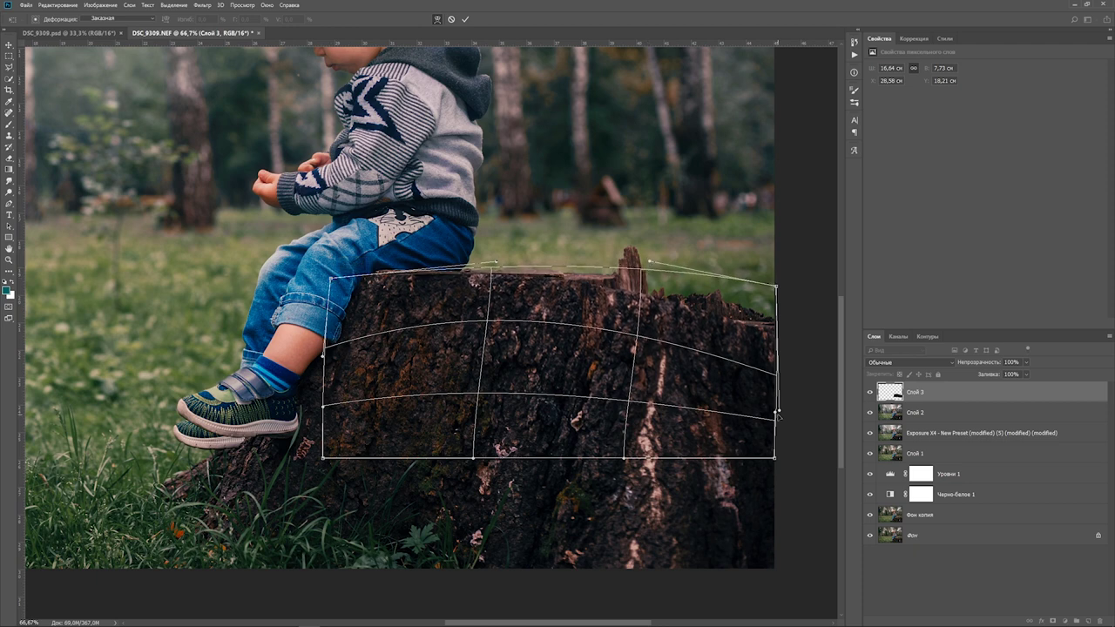
pyautogui.click(465, 19)
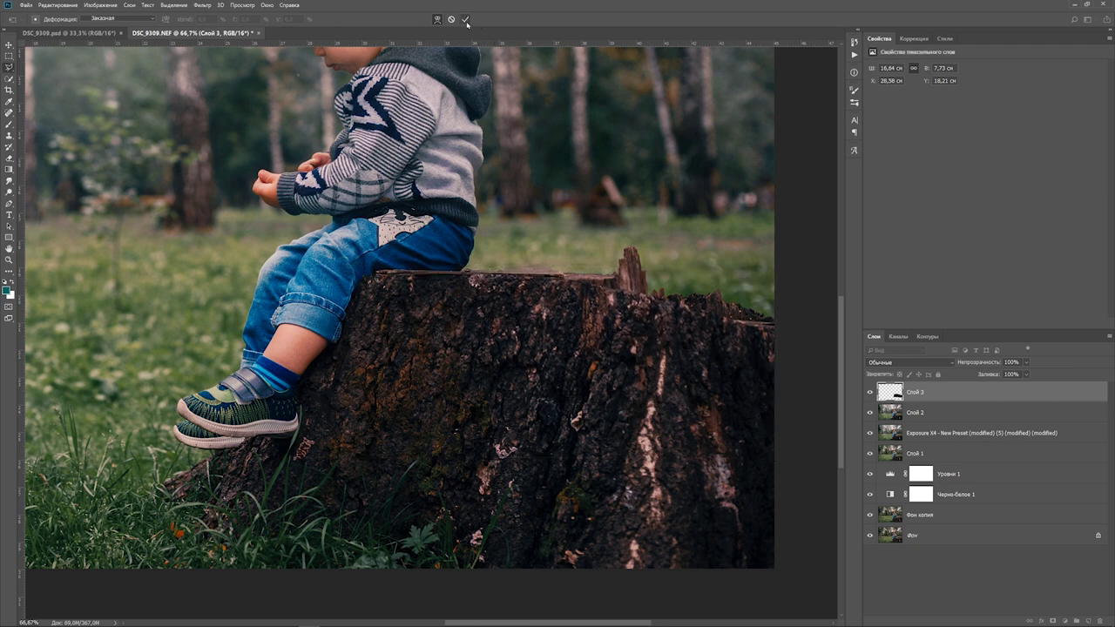
# Add a layer mask to Слой 3 and paint black to blend the warped stump edge
pyautogui.click(1053, 621)
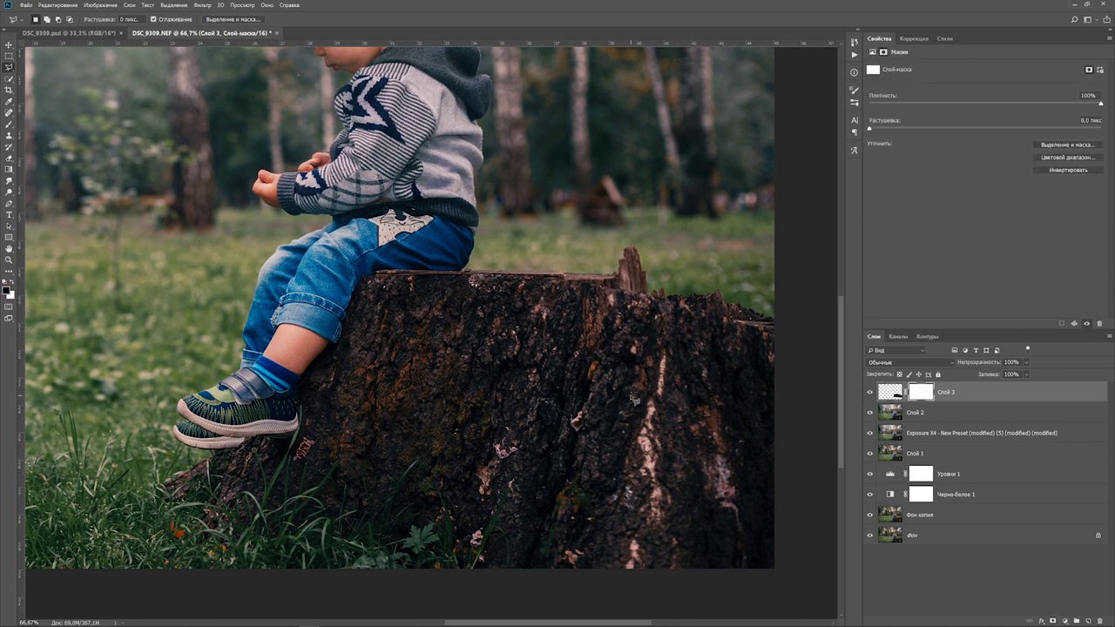
pyautogui.click(9, 125)
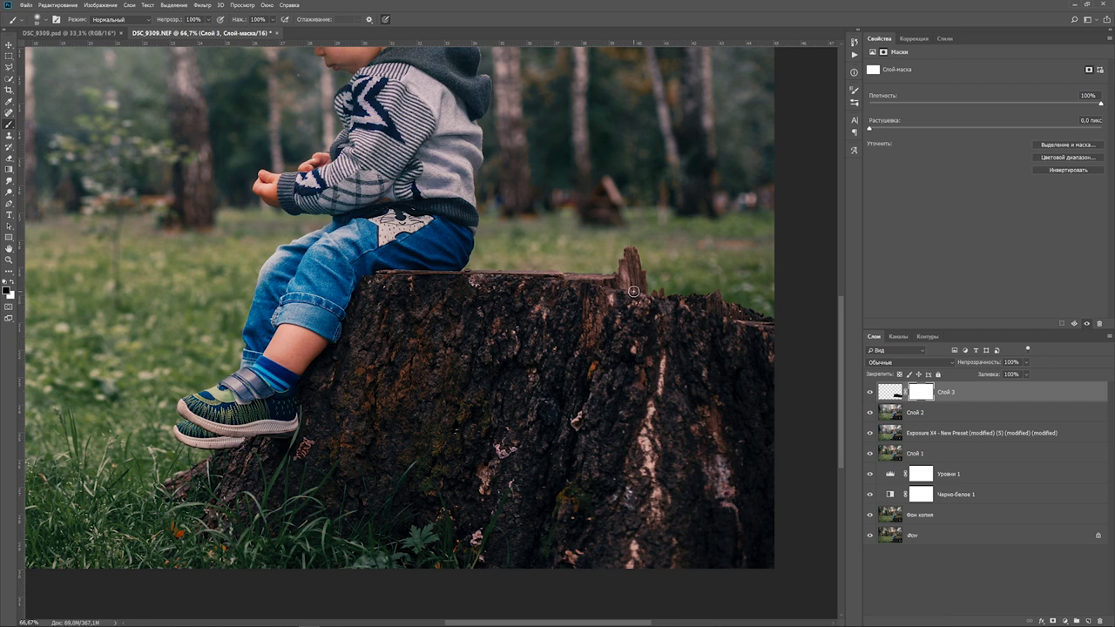
pyautogui.moveTo(624, 291); pyautogui.dragTo(770, 321)
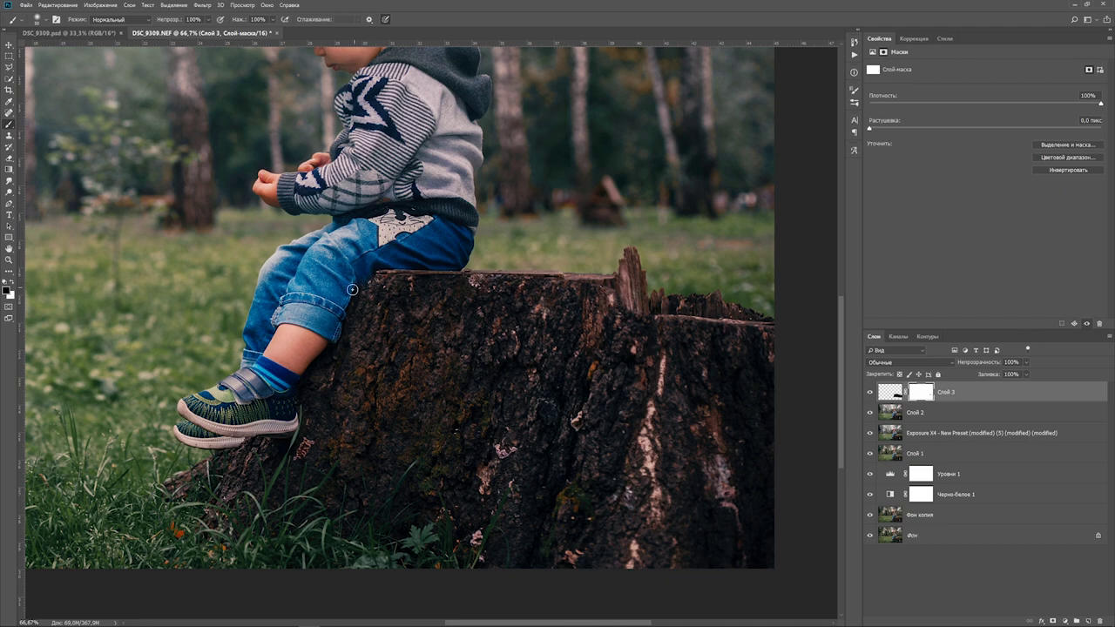
# Toggle Слой 3 to compare before and after, then merge visible layers into Слой 4
pyautogui.scroll(2, 320, 304)
pyautogui.hotkey('ctrl', '0')
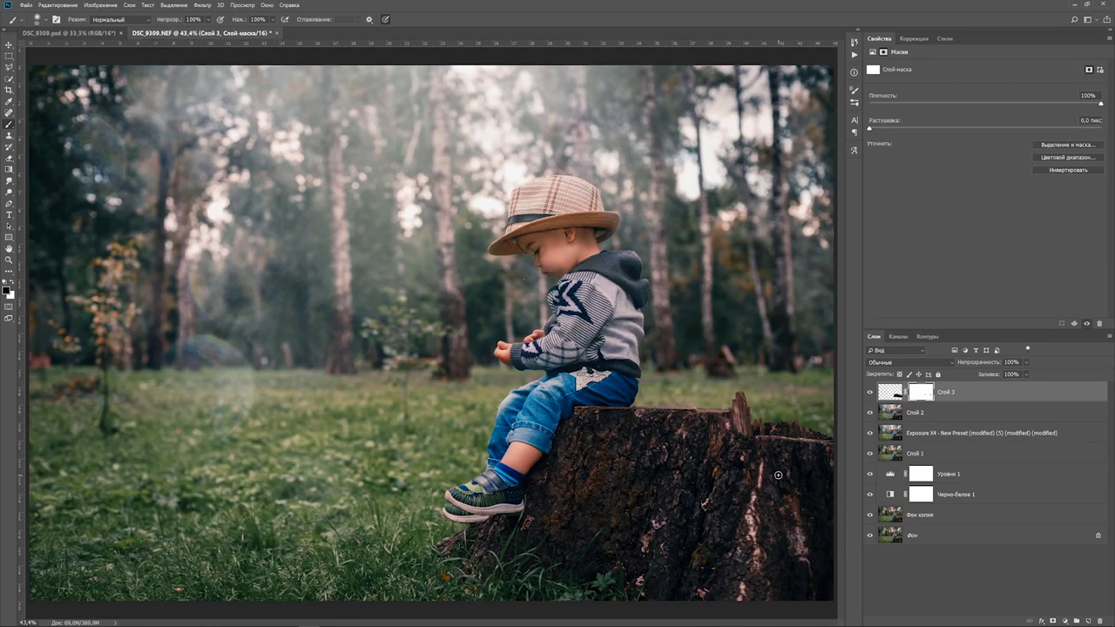
pyautogui.click(870, 392)
pyautogui.click(870, 392)
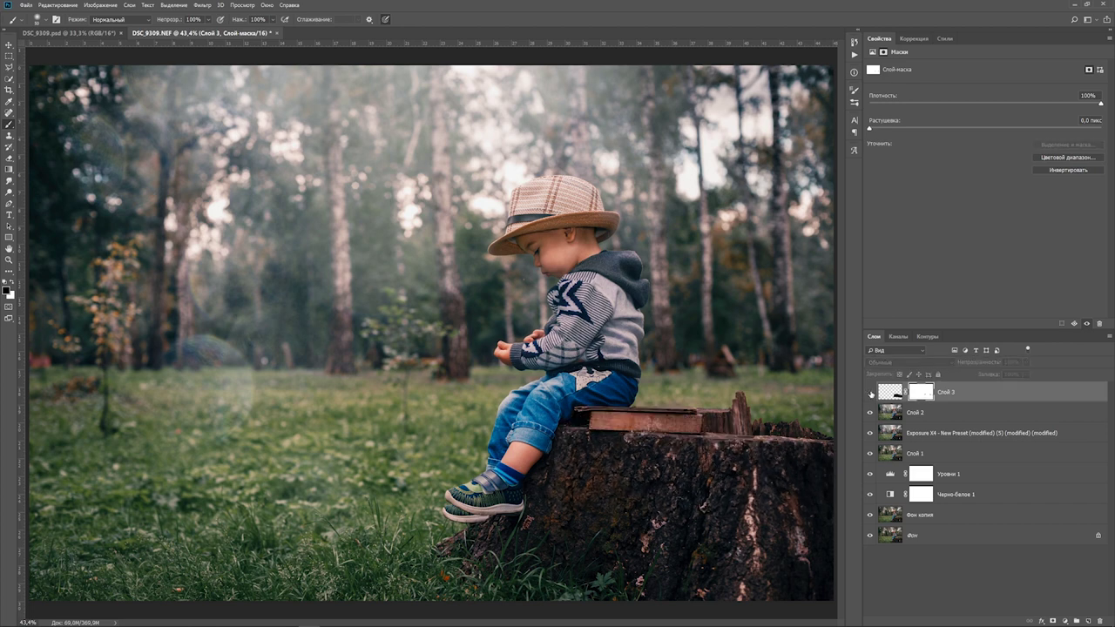
pyautogui.click(869, 392)
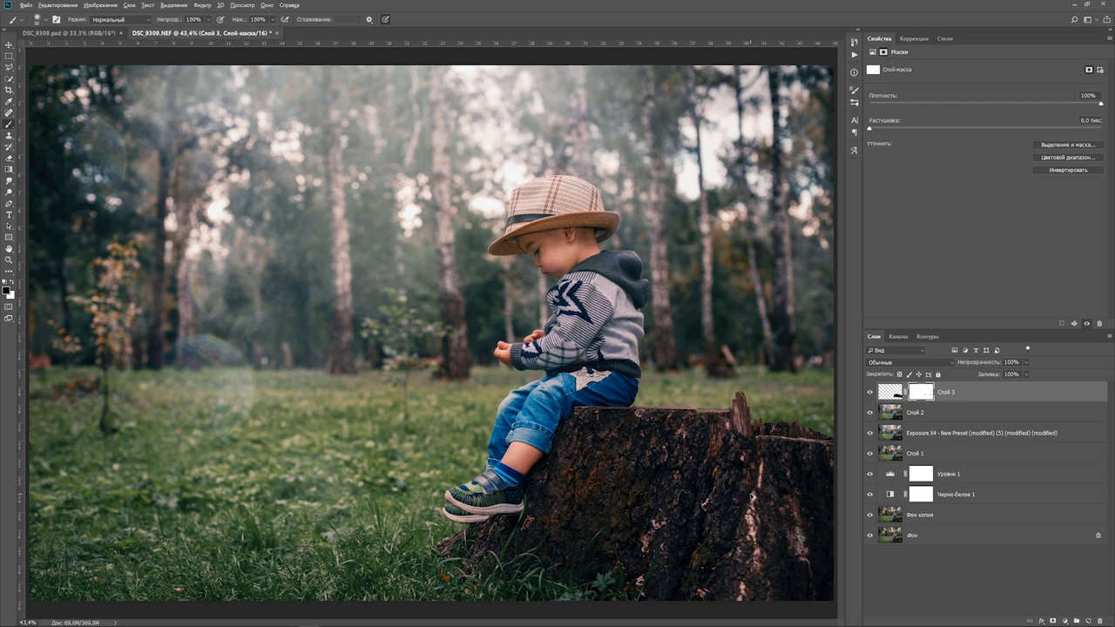
pyautogui.hotkey('ctrl', 'shift', 'alt', 'e')
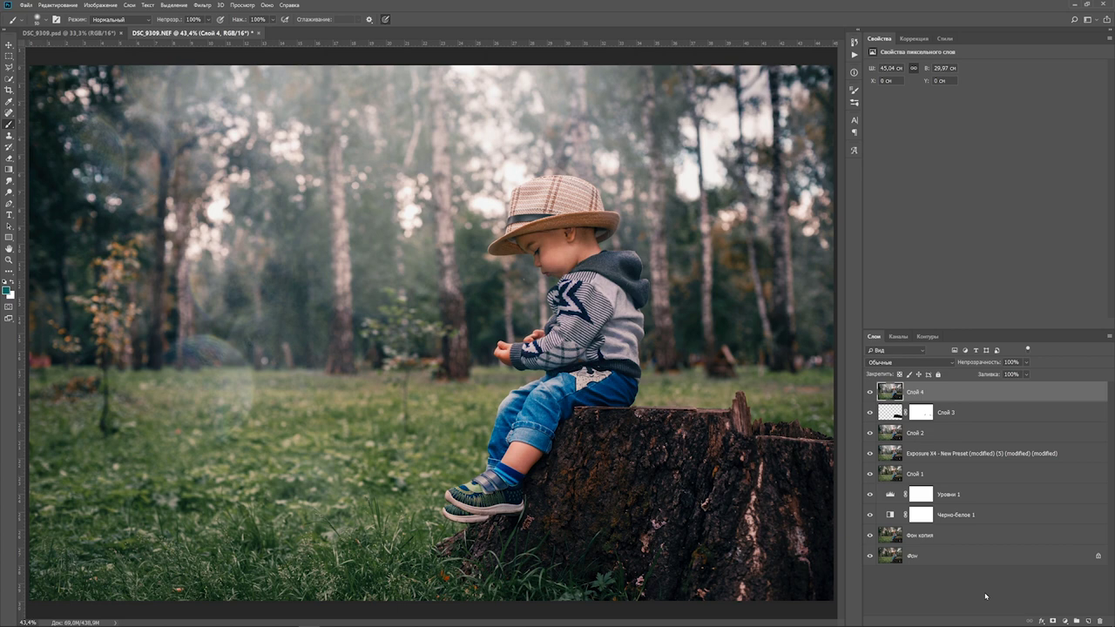
# Flip Слой 4 horizontally with Free Transform and commit the flip
pyautogui.hotkey('ctrl', 't')
pyautogui.rightClick(500, 397)
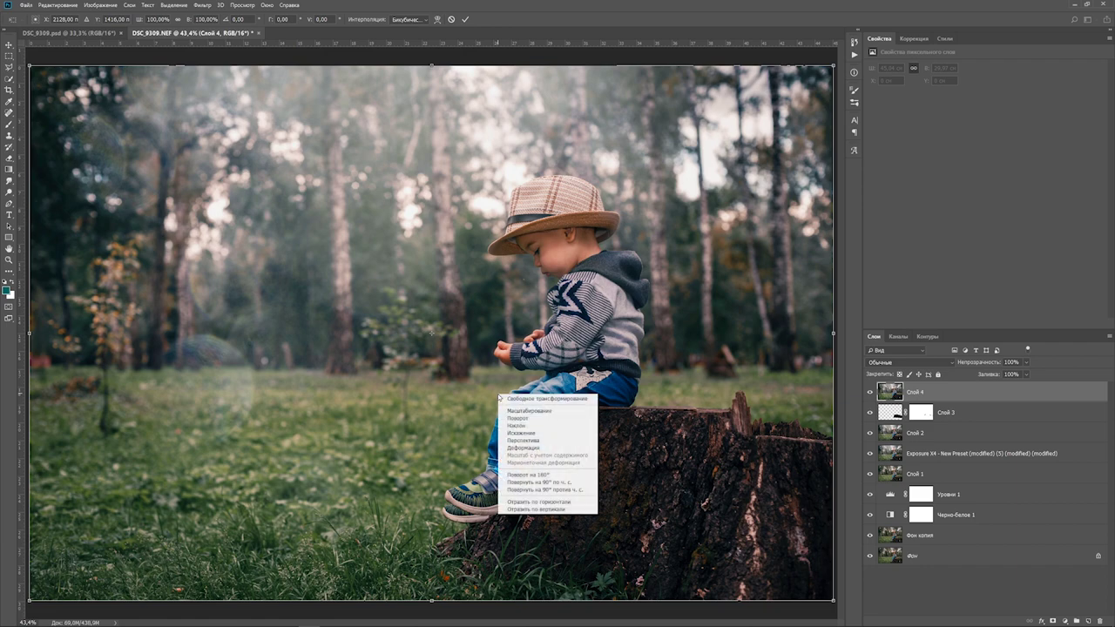
pyautogui.click(572, 501)
pyautogui.press('Return')
pyautogui.press('b')
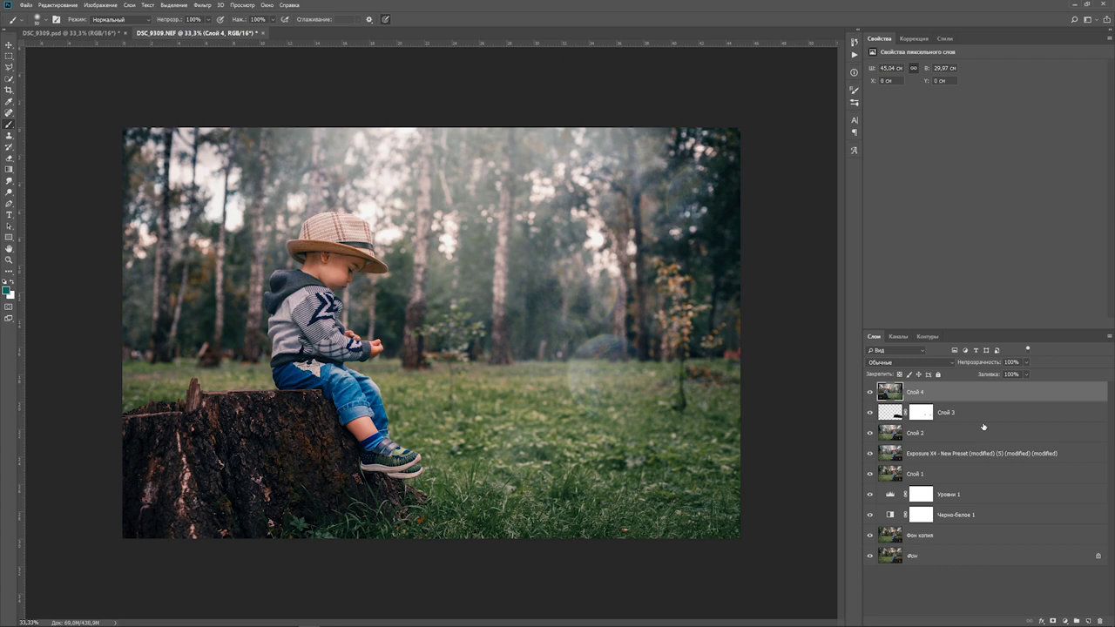
# Add a Hue/Saturation adjustment layer and raise Master saturation to +17
pyautogui.click(1065, 621)
pyautogui.click(1081, 536)
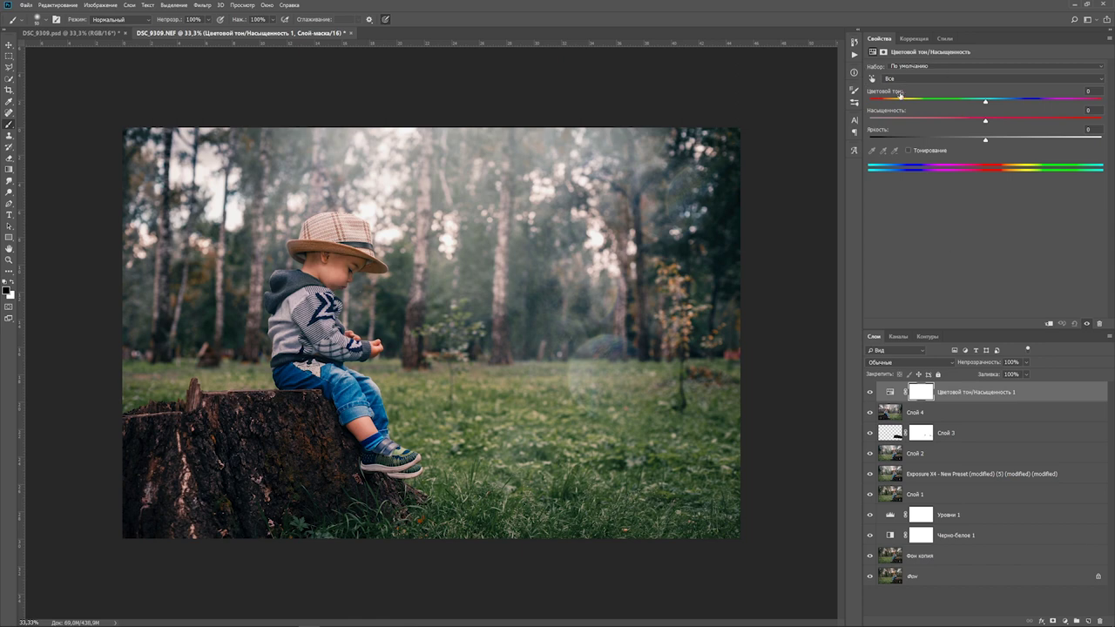
pyautogui.moveTo(987, 122); pyautogui.dragTo(999, 122)
# Set Reds to saturation +7 and hue -6, and shift the Cyans hue to +18
pyautogui.click(1101, 79)
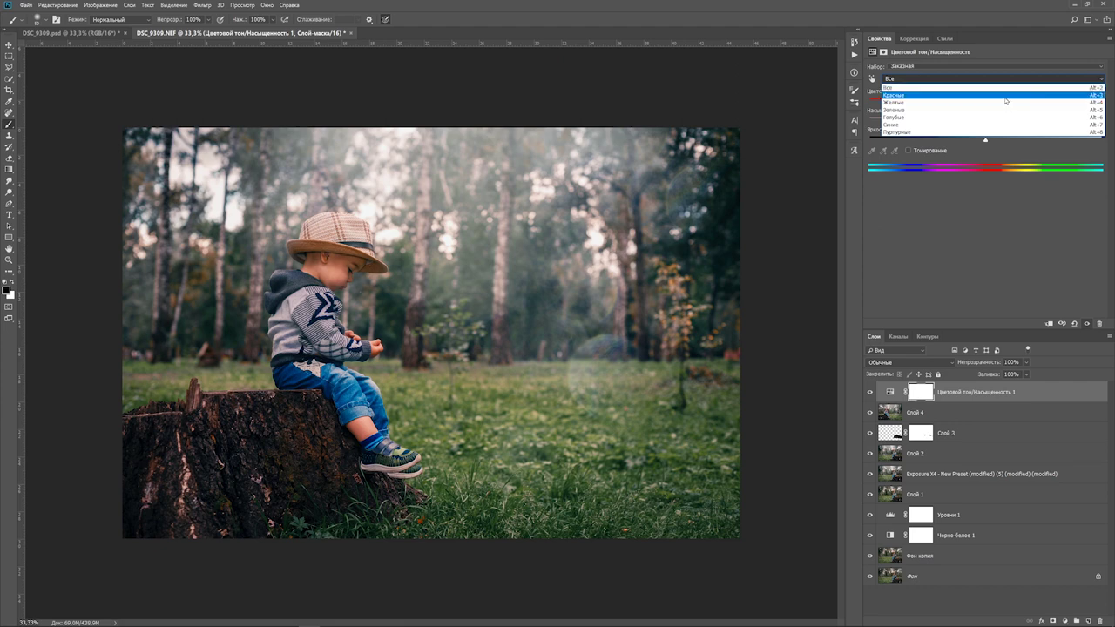
pyautogui.click(1006, 101)
pyautogui.moveTo(986, 120); pyautogui.dragTo(991, 123)
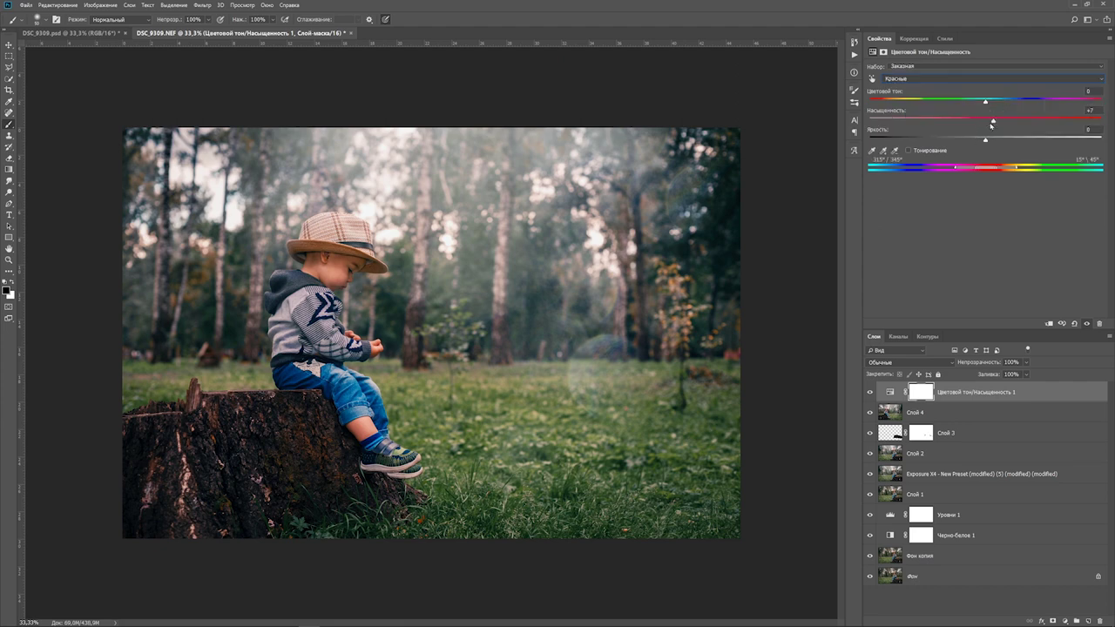
pyautogui.moveTo(985, 101); pyautogui.dragTo(1003, 118)
pyautogui.hotkey('alt', '6')
pyautogui.moveTo(985, 103); pyautogui.dragTo(1003, 101)
# Slightly desaturate the Blues and mute the Greens to saturation -20, lightness -27
pyautogui.click(1102, 80)
pyautogui.click(999, 121)
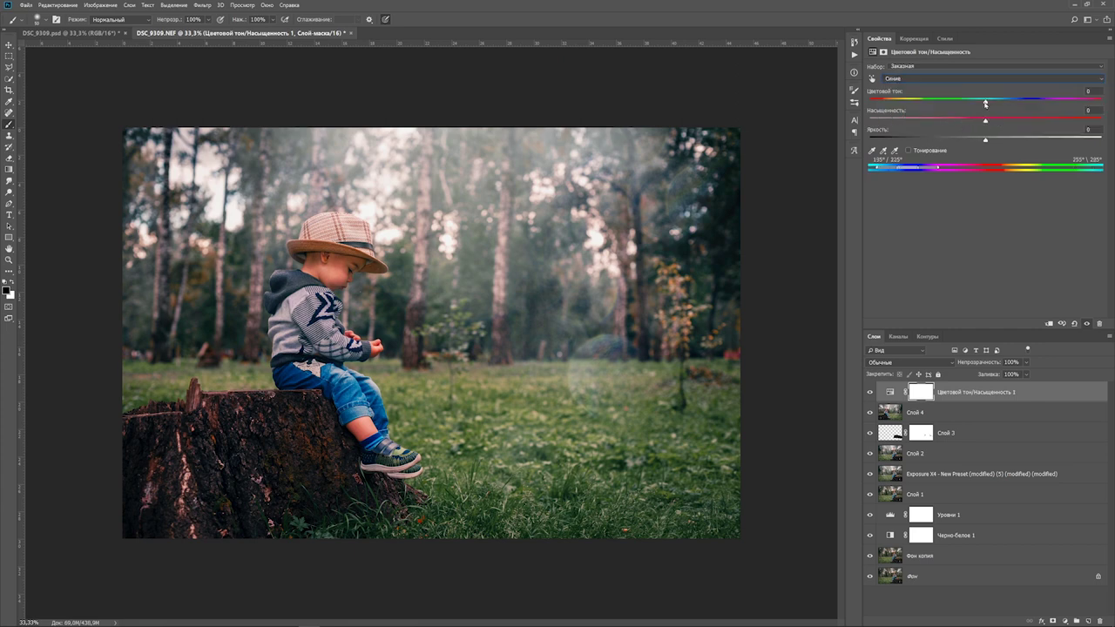
pyautogui.moveTo(985, 119); pyautogui.dragTo(975, 103)
pyautogui.click(1098, 81)
pyautogui.click(1007, 116)
pyautogui.moveTo(985, 122)
pyautogui.mouseDown()
pyautogui.moveTo(1010, 128)
pyautogui.moveTo(961, 122)
pyautogui.moveTo(955, 139)
pyautogui.mouseUp()
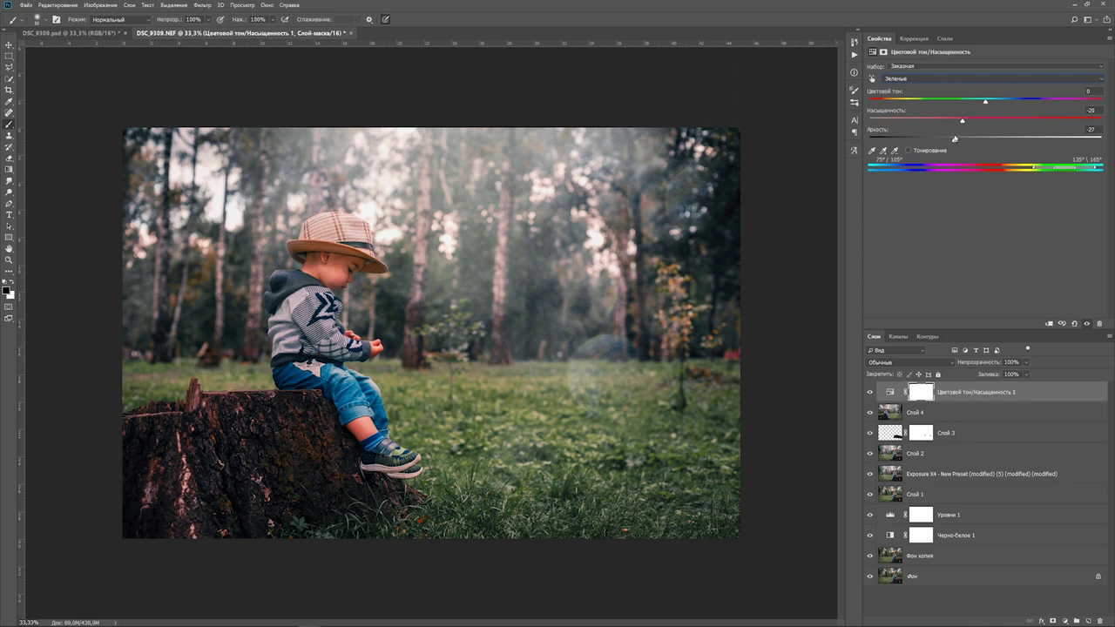
# Set Yellows to saturation +16 and hue -2, then start masking the adjustment off the boy's face
pyautogui.click(984, 78)
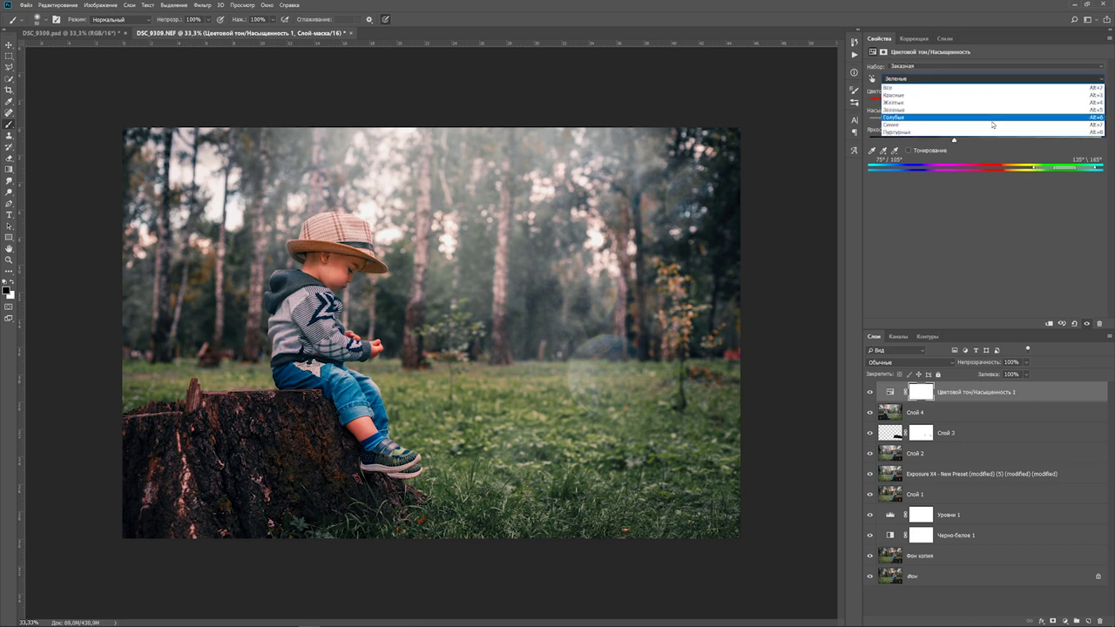
pyautogui.click(996, 103)
pyautogui.moveTo(987, 122)
pyautogui.mouseDown()
pyautogui.moveTo(1003, 120)
pyautogui.moveTo(983, 102)
pyautogui.mouseUp()
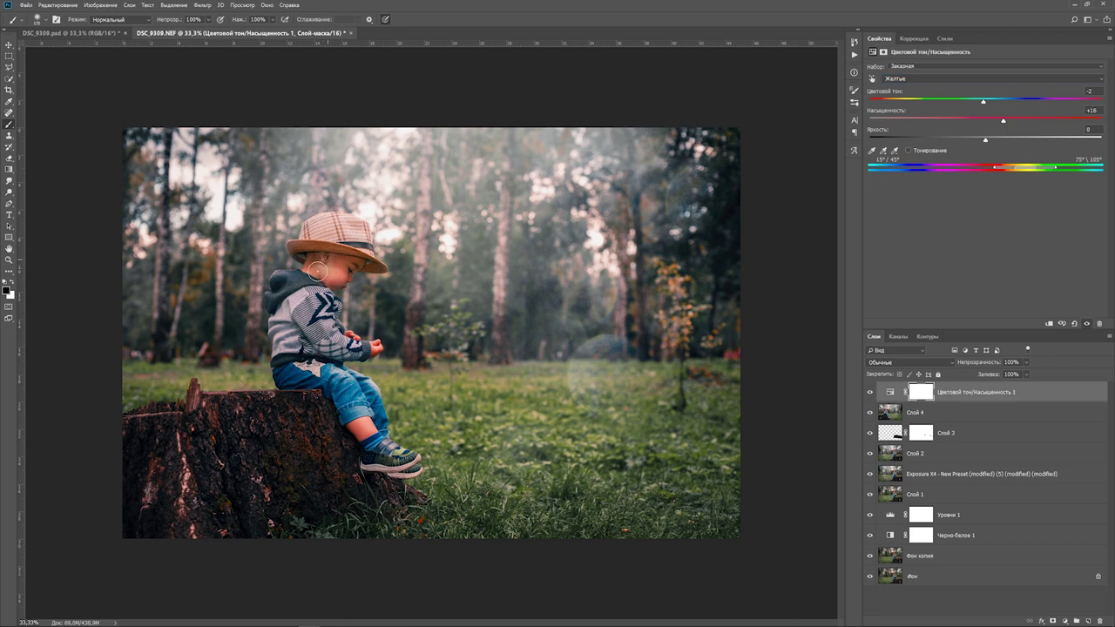
pyautogui.moveTo(318, 271); pyautogui.dragTo(353, 264)
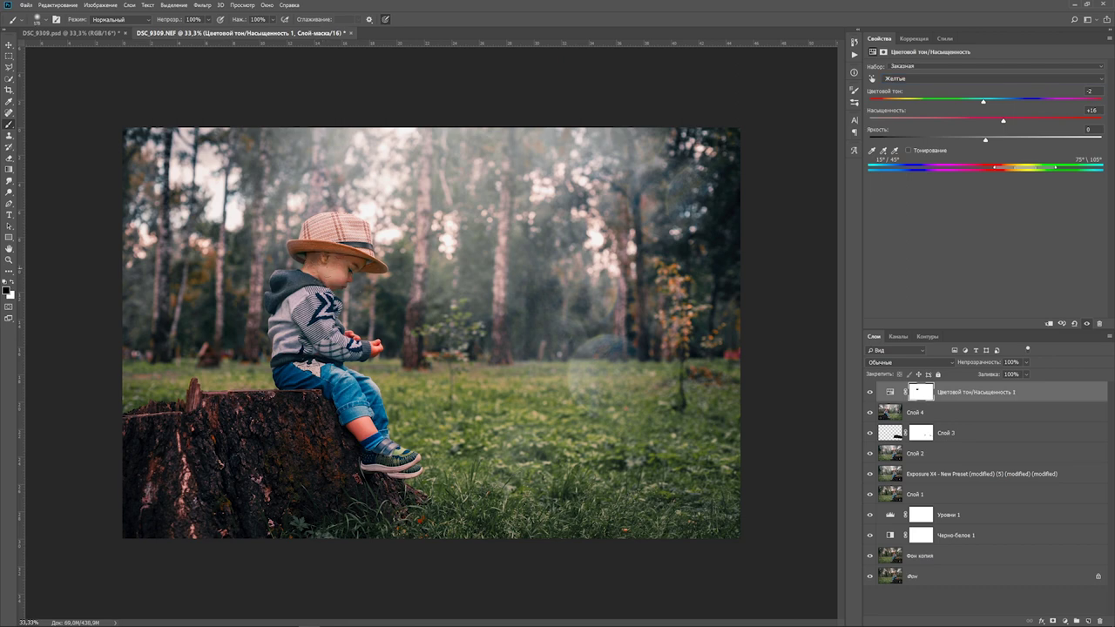